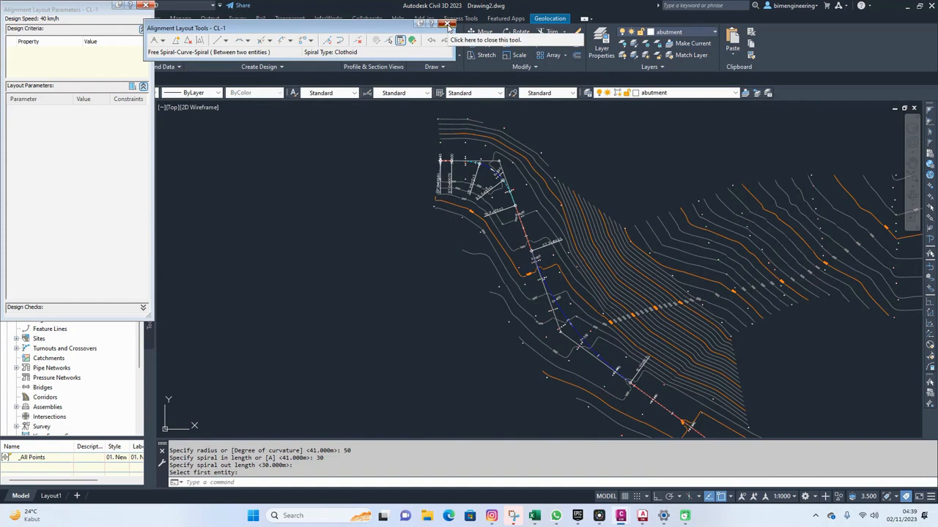
- Close the alignment layout tools and start calculating superelevation for alignment CL-1
{"action": "left_click", "coordinate": [448, 25]}
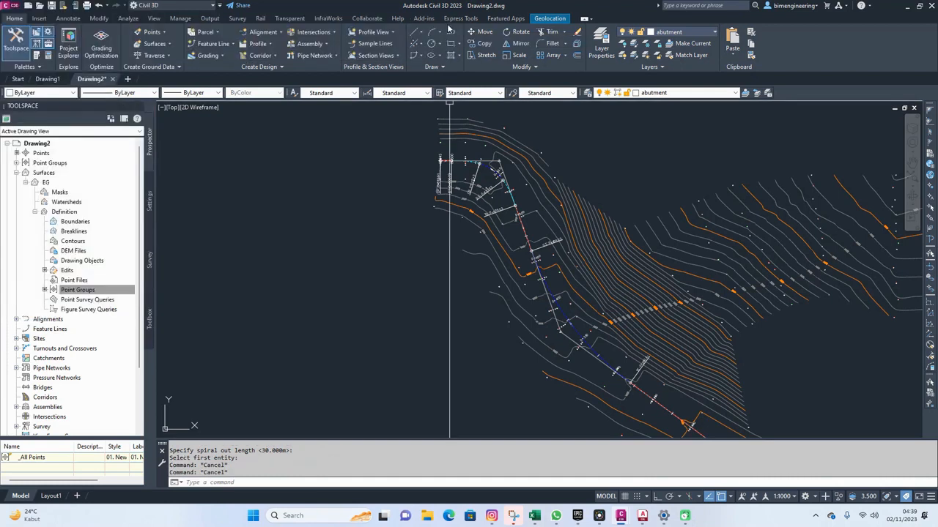
{"action": "scroll", "coordinate": [478, 141], "scroll_direction": "up", "scroll_amount": 4}
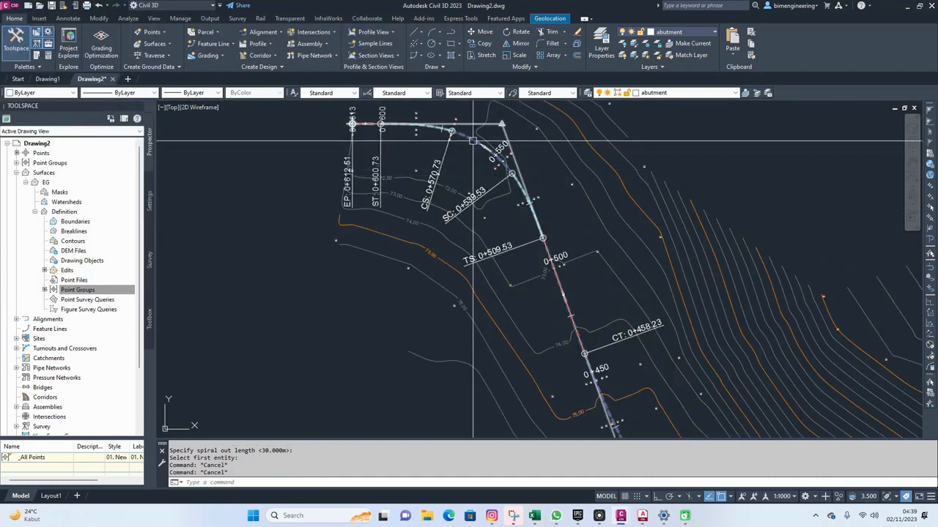
{"action": "left_click", "coordinate": [473, 141]}
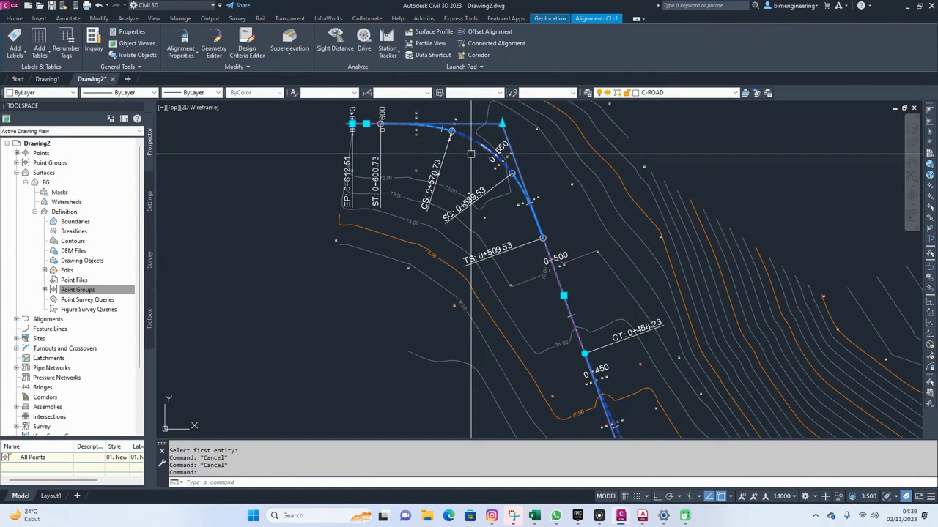
{"action": "mouse_move", "coordinate": [471, 154]}
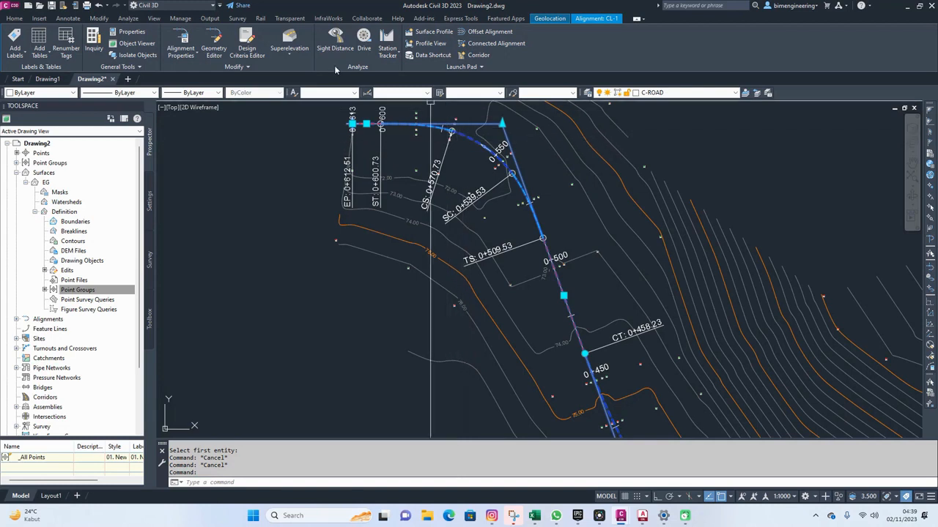
{"action": "left_click", "coordinate": [292, 59]}
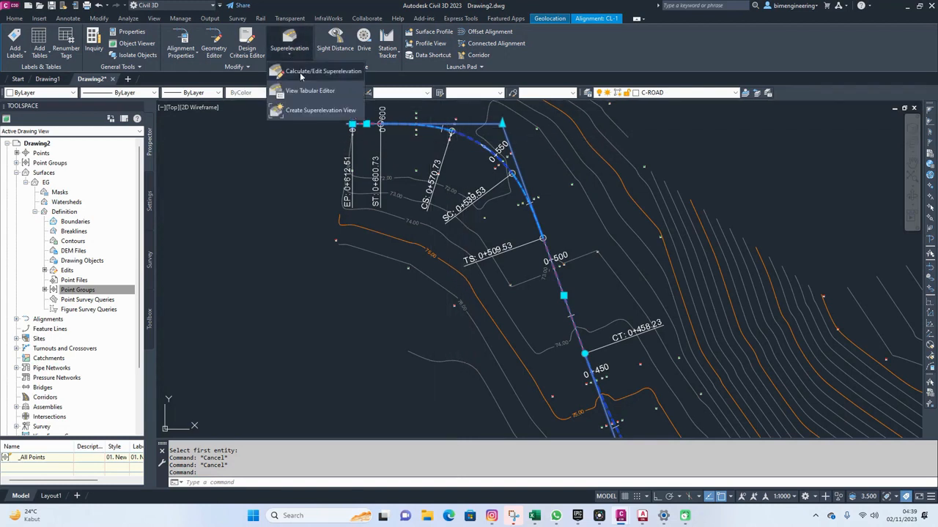
{"action": "left_click", "coordinate": [302, 72]}
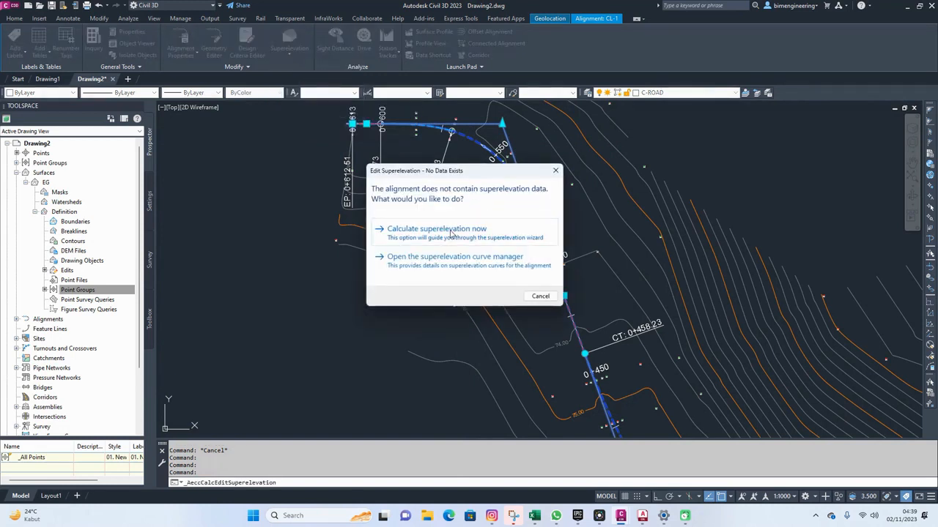
{"action": "left_click", "coordinate": [414, 236]}
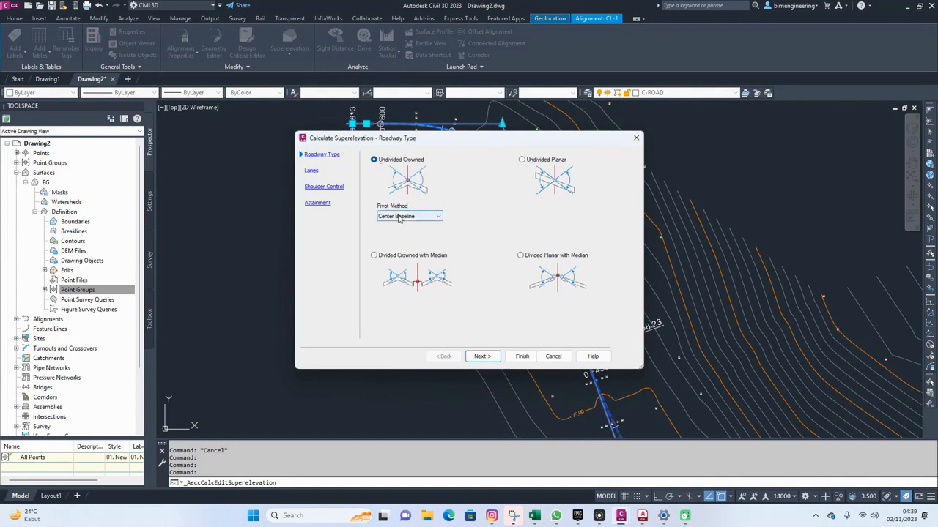
- Accept the Undivided Crowned roadway with Center Baseline pivot and set the normal lane width to 3.5 m
{"action": "left_click", "coordinate": [490, 358]}
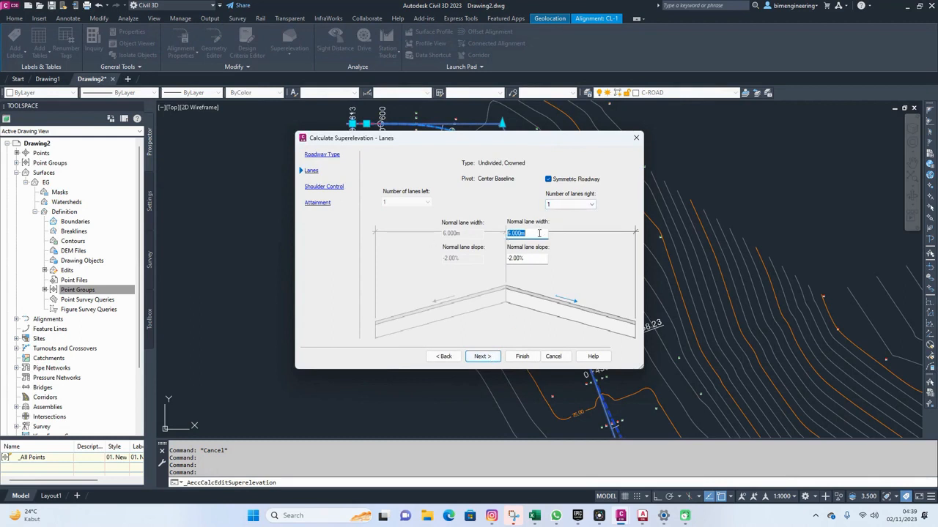
{"action": "type", "text": "3.5"}
{"action": "left_click", "coordinate": [480, 356]}
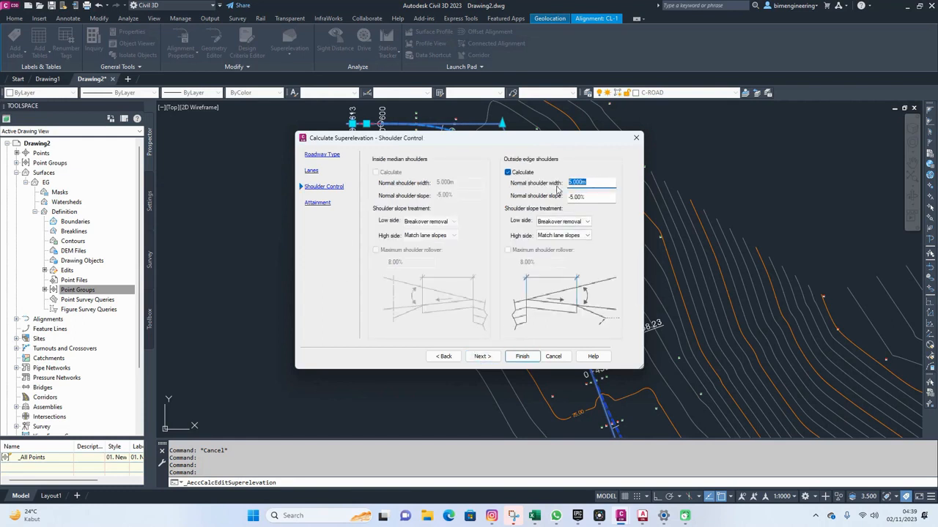
- Set the outside edge shoulders to a normal width of 2 m and a normal slope of -4%
{"action": "type", "text": "2"}
{"action": "key", "text": "Tab"}
{"action": "type", "text": "-4"}
{"action": "left_click", "coordinate": [480, 356]}
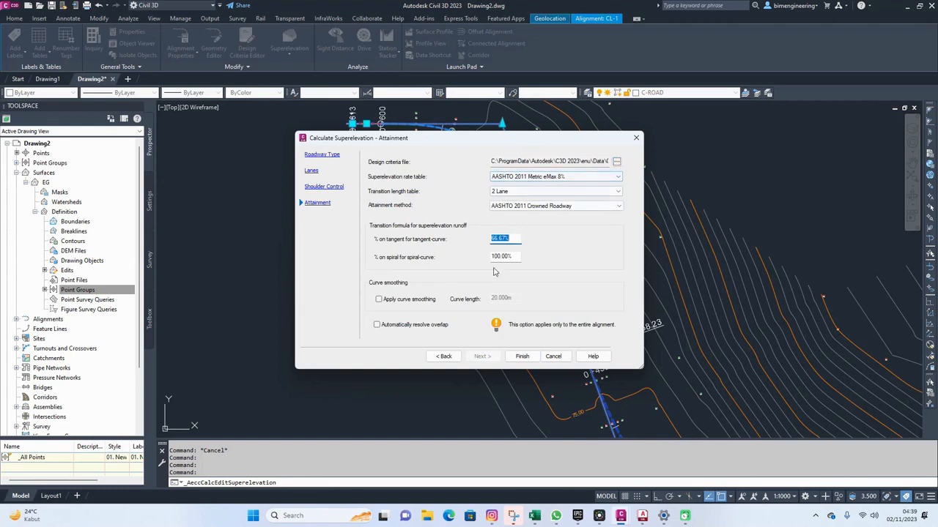
- Finish the superelevation calculation with automatic overlap resolution and review the table of superelevation curves
{"action": "left_click", "coordinate": [395, 324]}
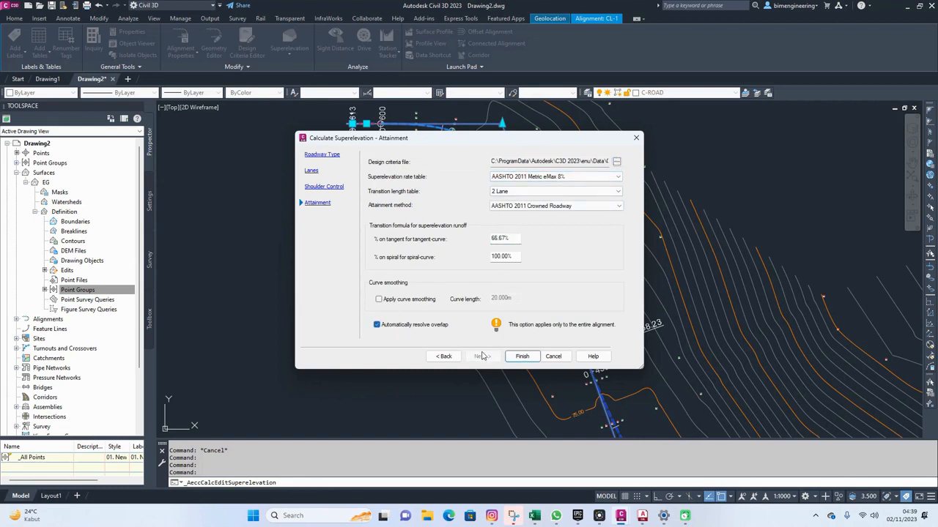
{"action": "left_click", "coordinate": [521, 356]}
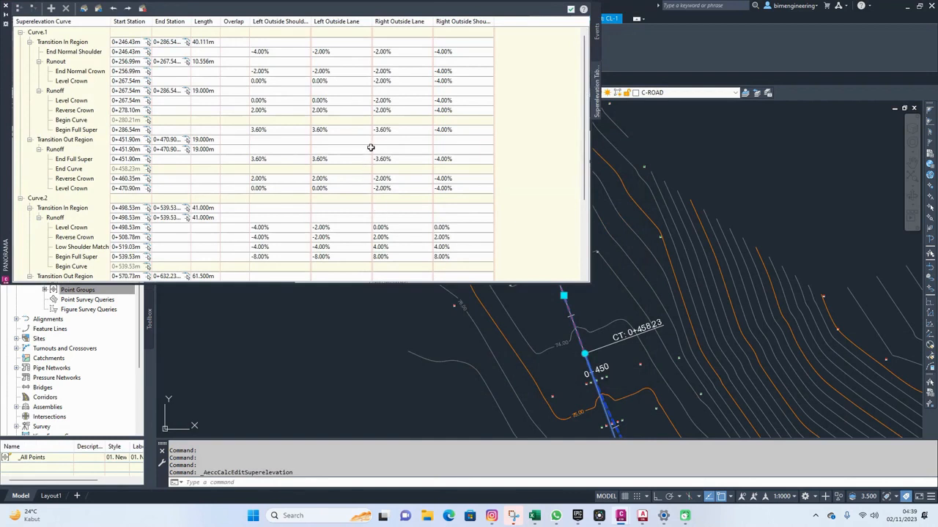
{"action": "scroll", "coordinate": [376, 203], "scroll_direction": "down", "scroll_amount": 3}
{"action": "scroll", "coordinate": [384, 181], "scroll_direction": "down", "scroll_amount": 1}
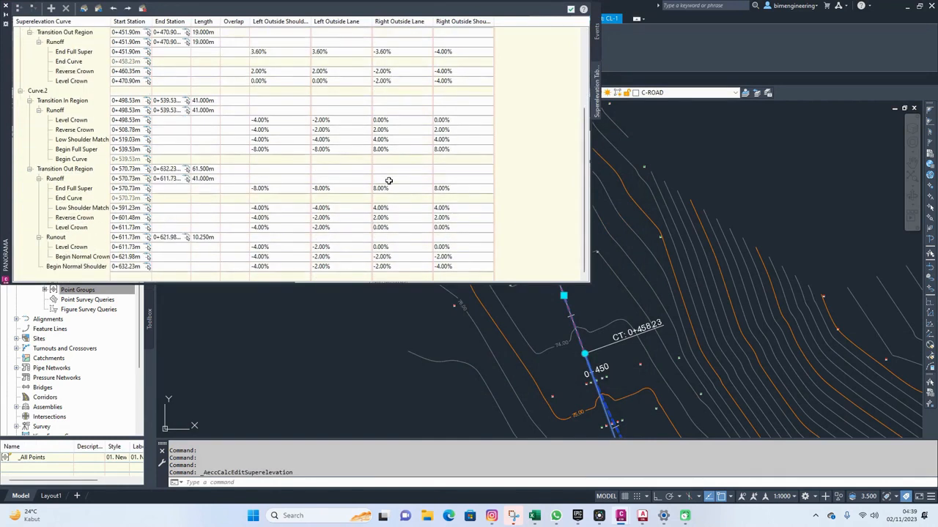
{"action": "scroll", "coordinate": [389, 181], "scroll_direction": "up", "scroll_amount": 4}
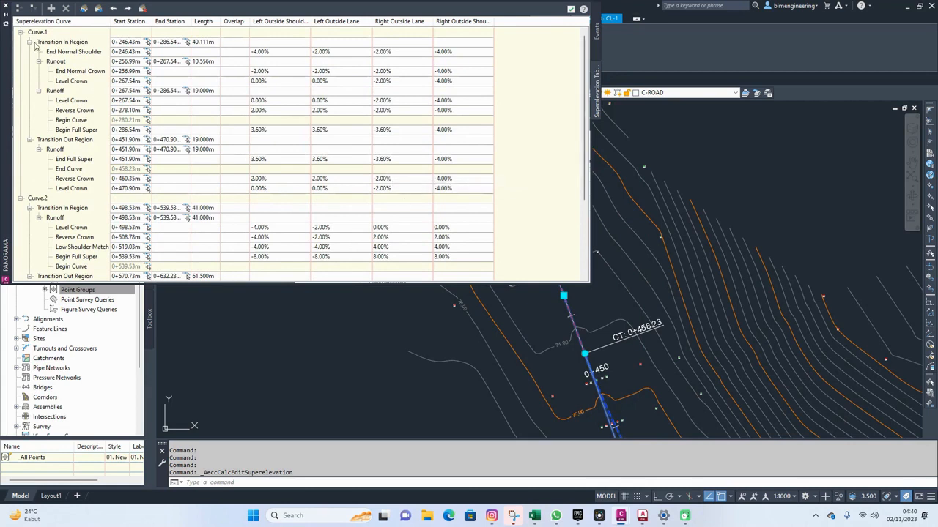
{"action": "left_click", "coordinate": [6, 8]}
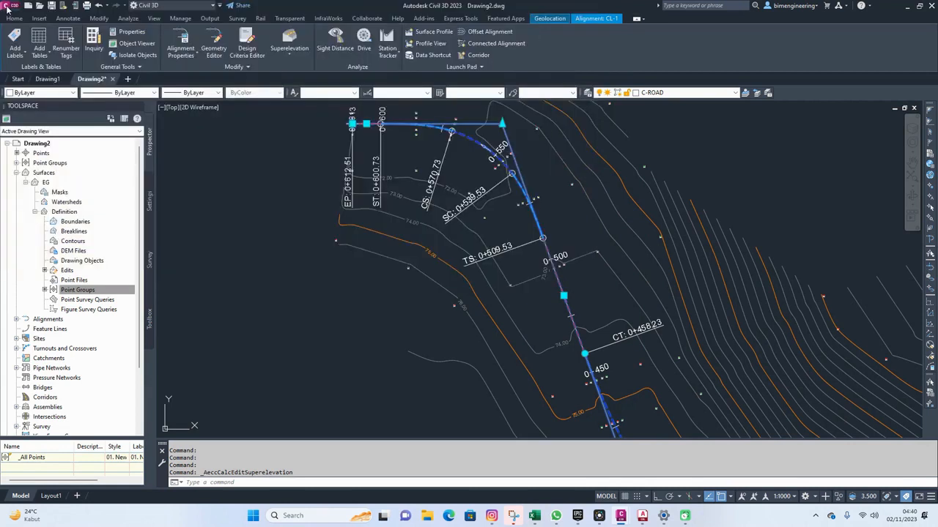
{"action": "right_click", "coordinate": [40, 144]}
{"action": "left_click", "coordinate": [235, 188]}
{"action": "key", "text": "Escape"}
{"action": "key", "text": "Escape"}
{"action": "scroll", "coordinate": [433, 164], "scroll_direction": "down", "scroll_amount": 3}
{"action": "scroll", "coordinate": [433, 164], "scroll_direction": "up", "scroll_amount": 5}
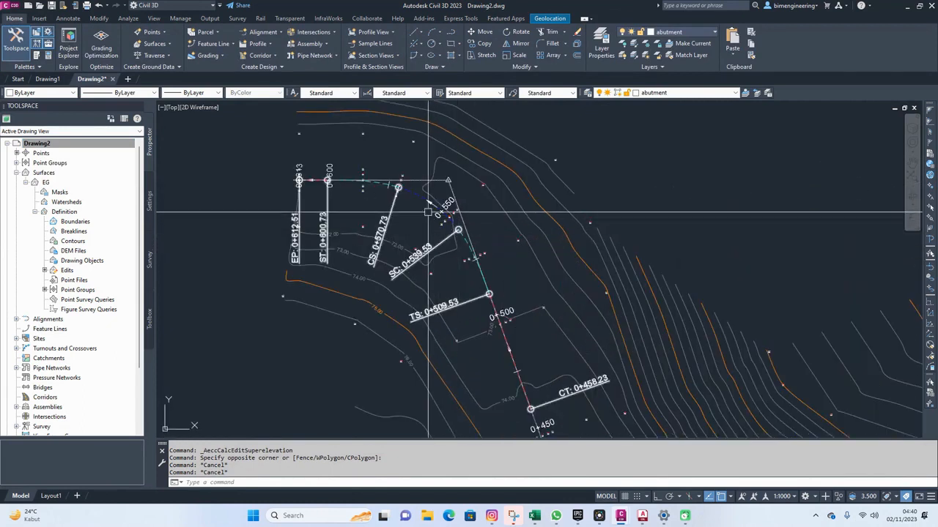
- Create a profile of surface EG along the full length of alignment CL-1 and start drawing it in a profile view
{"action": "mouse_move", "coordinate": [409, 195]}
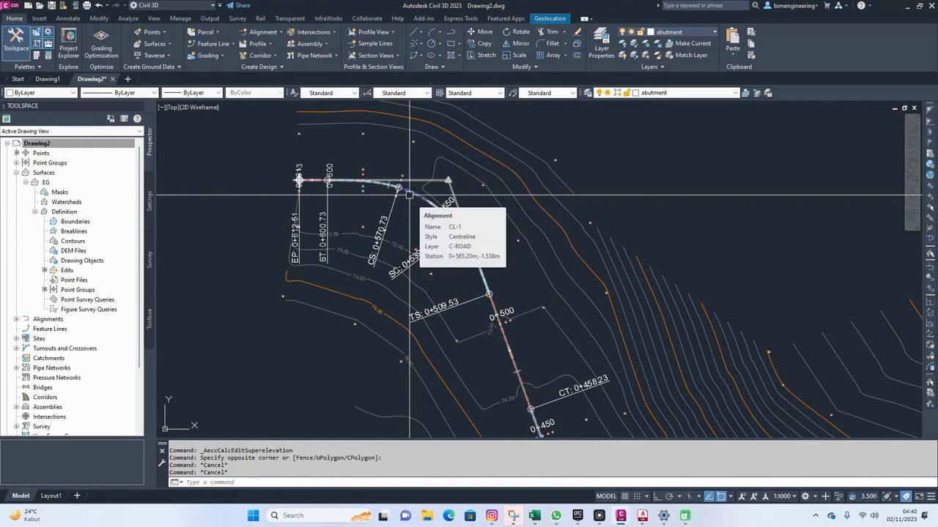
{"action": "left_click", "coordinate": [410, 194]}
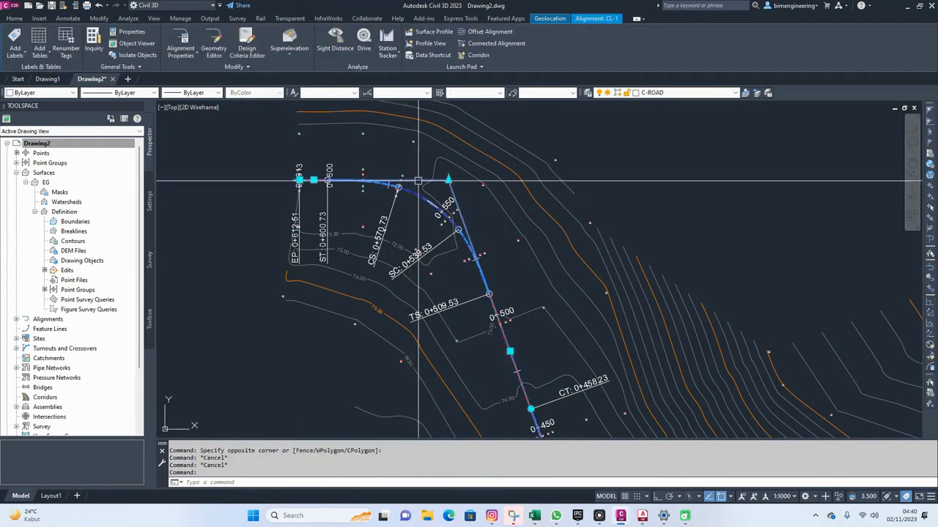
{"action": "left_click", "coordinate": [432, 33]}
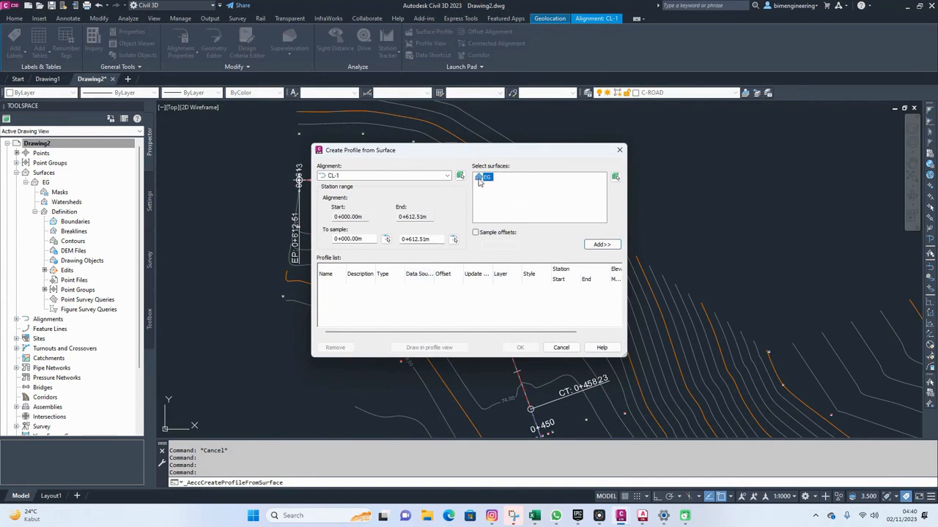
{"action": "left_click", "coordinate": [601, 245]}
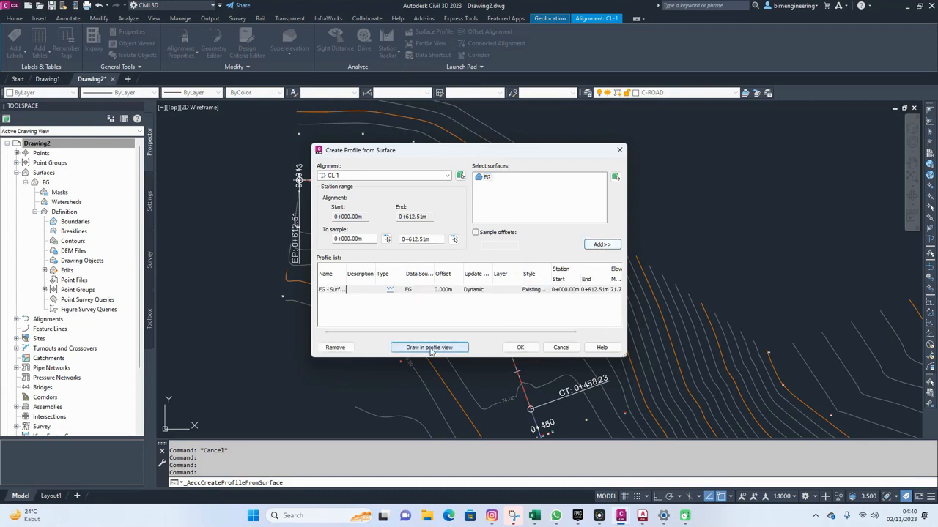
{"action": "left_click", "coordinate": [431, 348]}
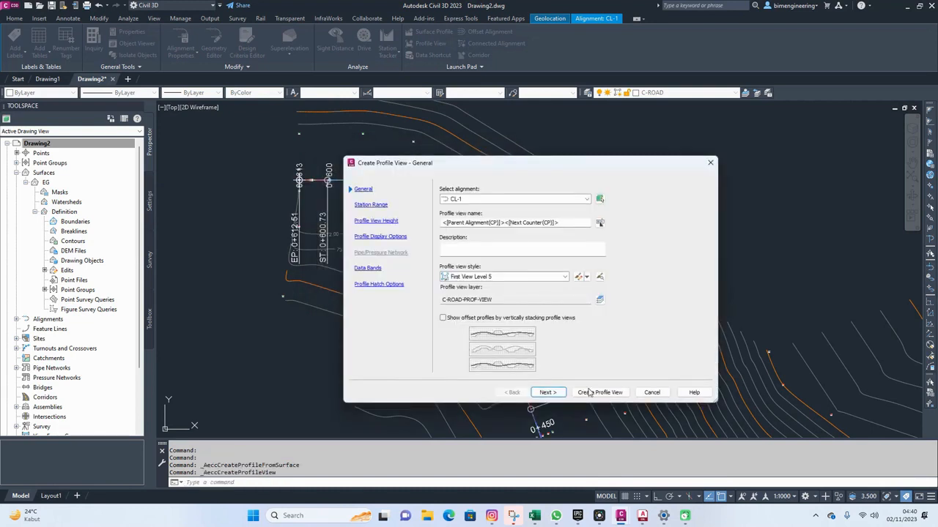
- Keep the full station range and set user-specified minimum and maximum elevations for the profile view height
{"action": "left_click", "coordinate": [551, 392]}
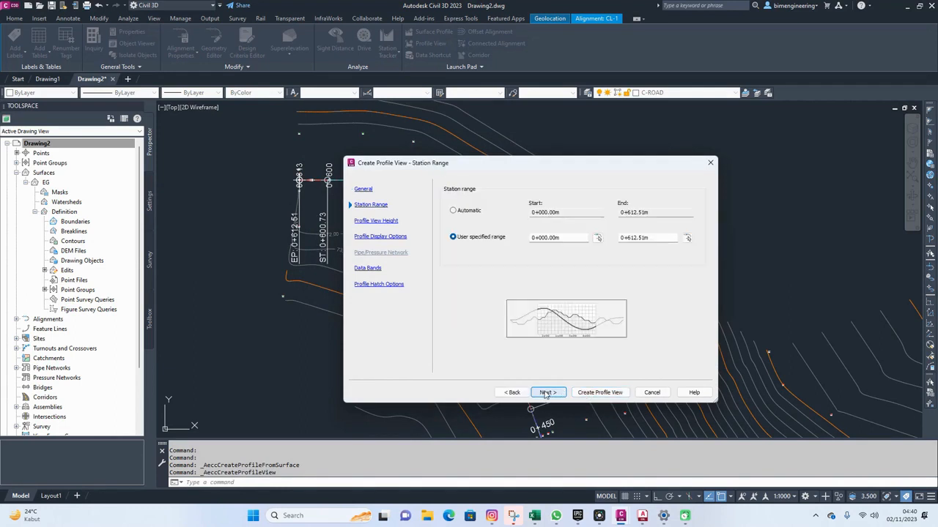
{"action": "left_click", "coordinate": [551, 392]}
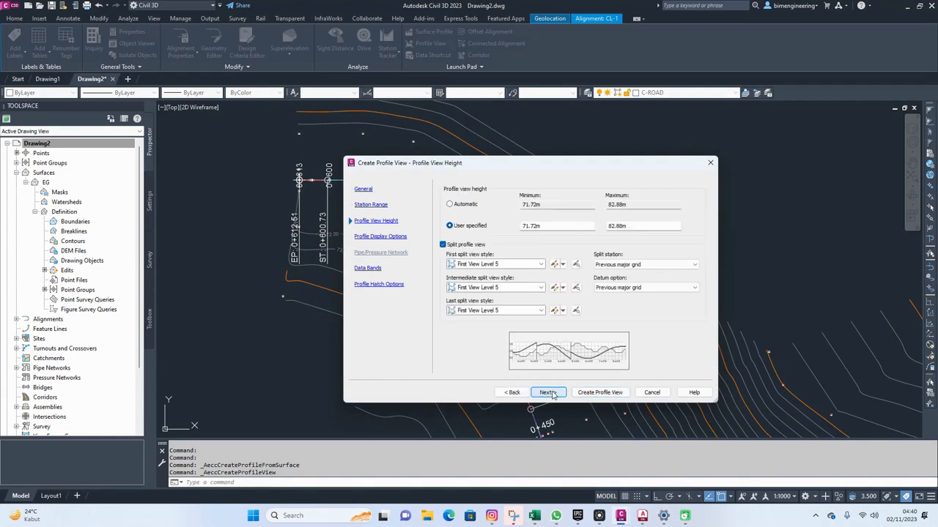
{"action": "left_click", "coordinate": [452, 205]}
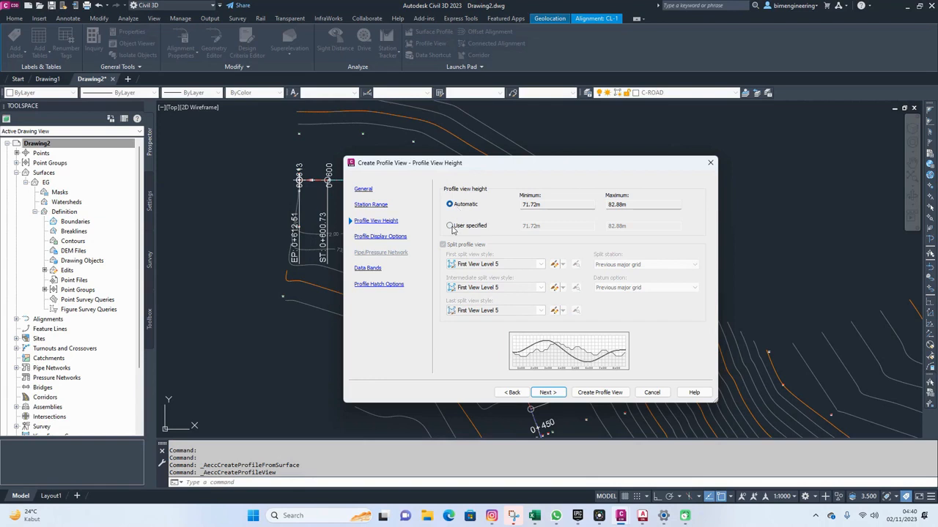
{"action": "left_click", "coordinate": [450, 226]}
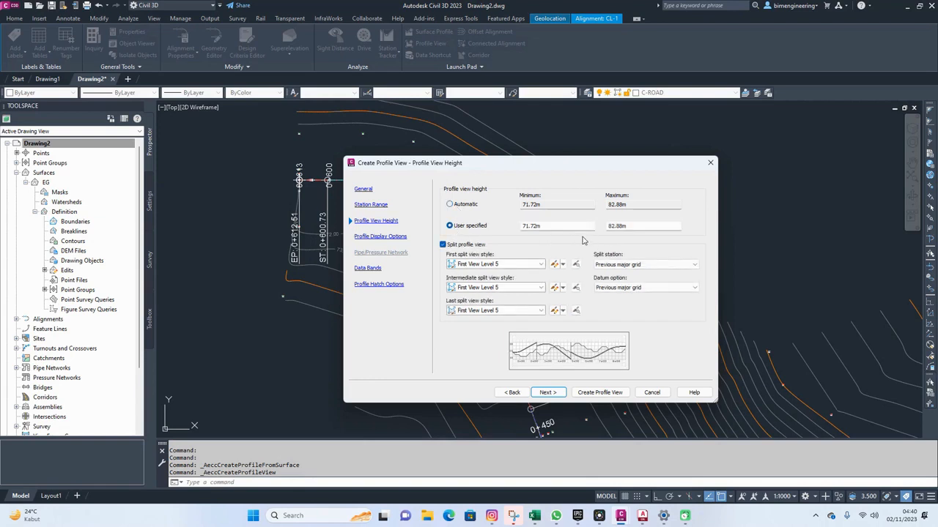
{"action": "double_click", "coordinate": [558, 228]}
{"action": "type", "text": "65"}
{"action": "key", "text": "Tab"}
{"action": "type", "text": "9"}
- Apply the band set "02. New Band Set Type 2" and place the profile view above the contour plan
{"action": "left_click", "coordinate": [548, 392]}
{"action": "left_click", "coordinate": [547, 392]}
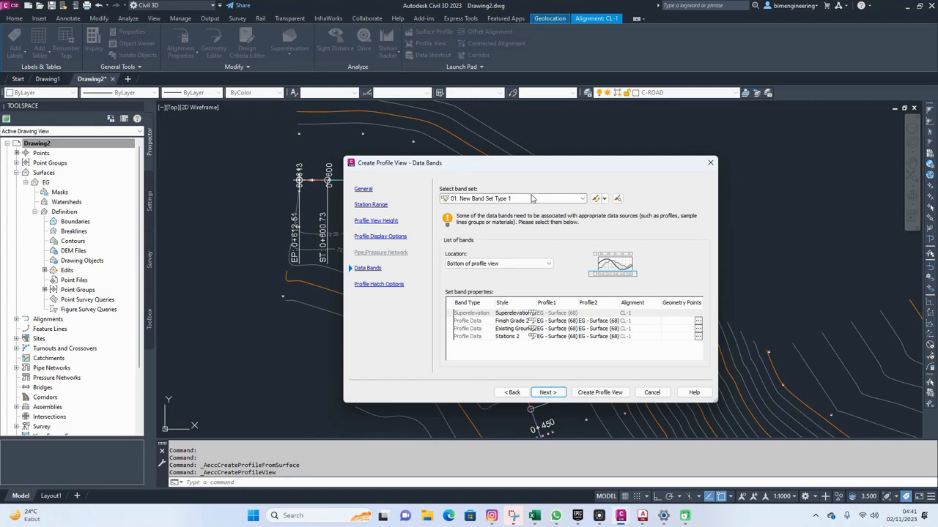
{"action": "left_click", "coordinate": [524, 200]}
{"action": "left_click", "coordinate": [504, 224]}
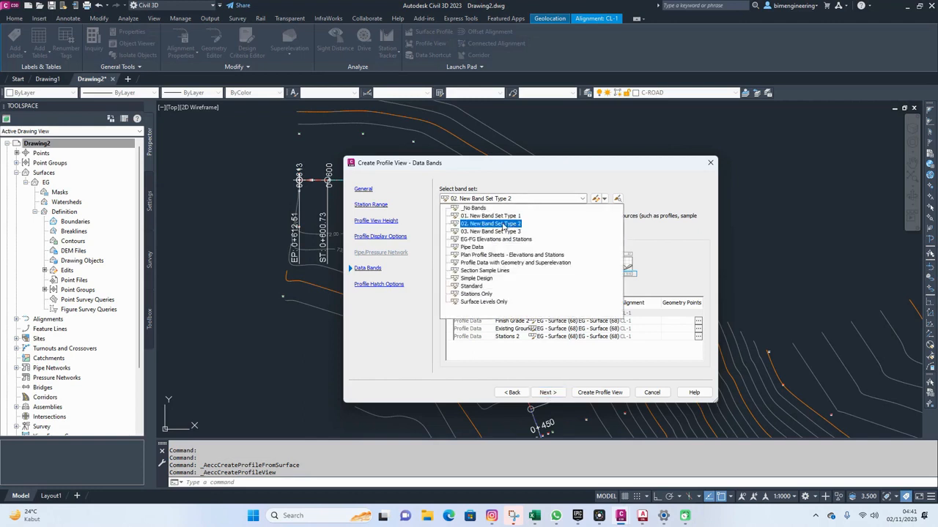
{"action": "left_click", "coordinate": [503, 224]}
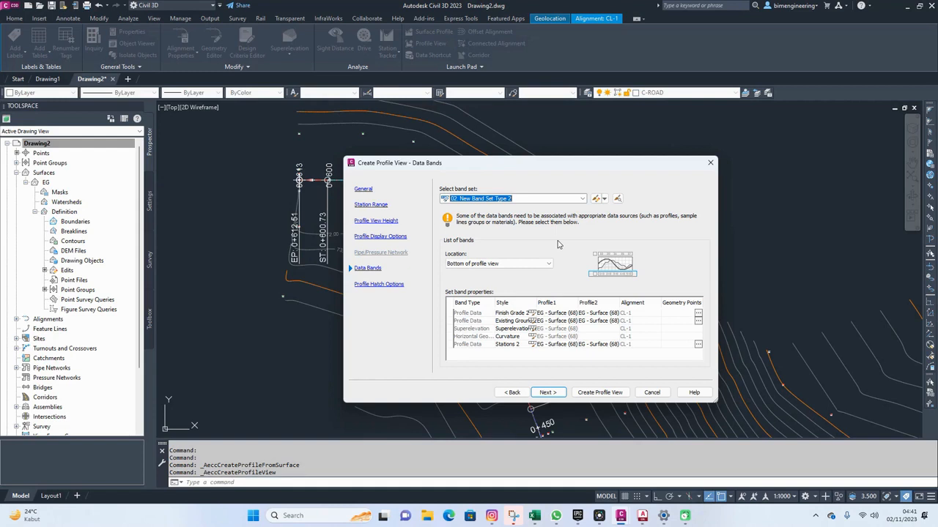
{"action": "left_click", "coordinate": [546, 394]}
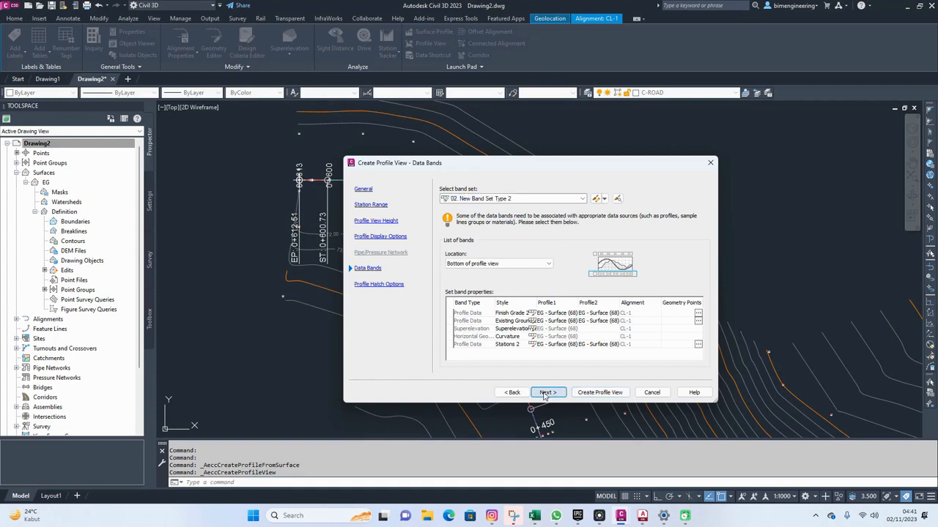
{"action": "left_click", "coordinate": [595, 393]}
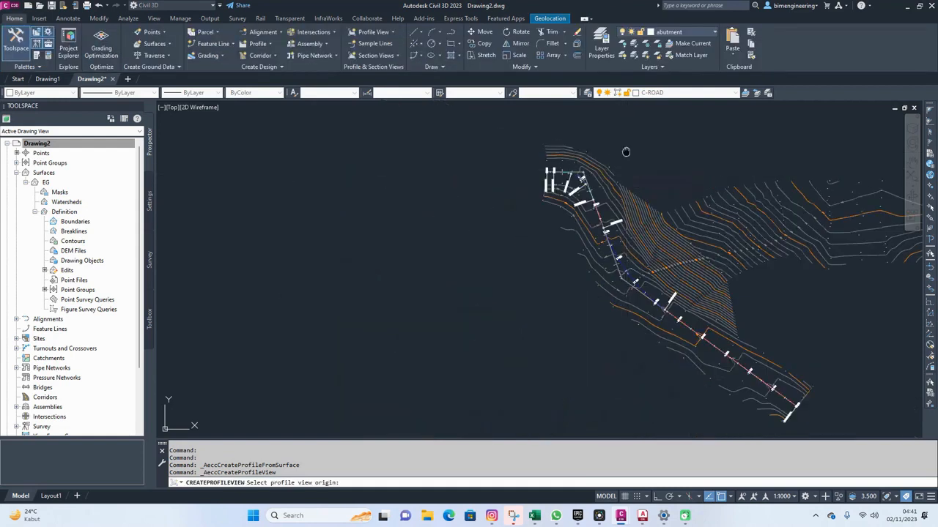
{"action": "left_click", "coordinate": [550, 219]}
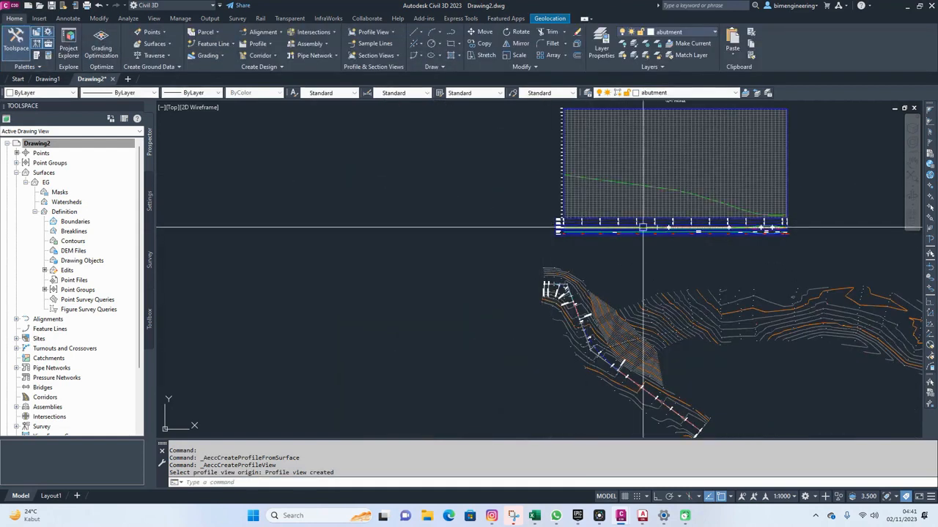
- Examine the existing ground line and data bands of the new profile view against the alignment in plan
{"action": "scroll", "coordinate": [619, 177], "scroll_direction": "up", "scroll_amount": 4}
{"action": "middle_click_drag", "start_coordinate": [718, 196], "coordinate": [456, 195]}
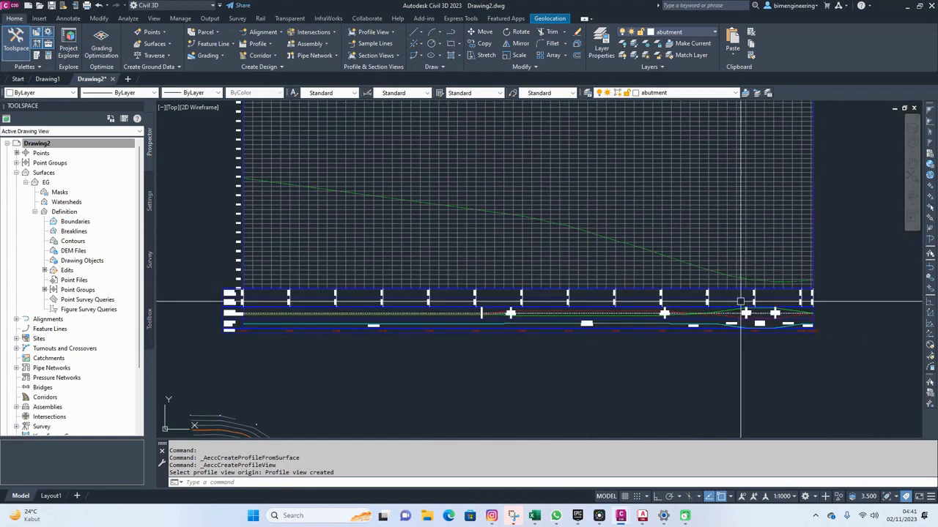
{"action": "middle_click_drag", "start_coordinate": [398, 196], "coordinate": [579, 203]}
{"action": "scroll", "coordinate": [586, 234], "scroll_direction": "down", "scroll_amount": 3}
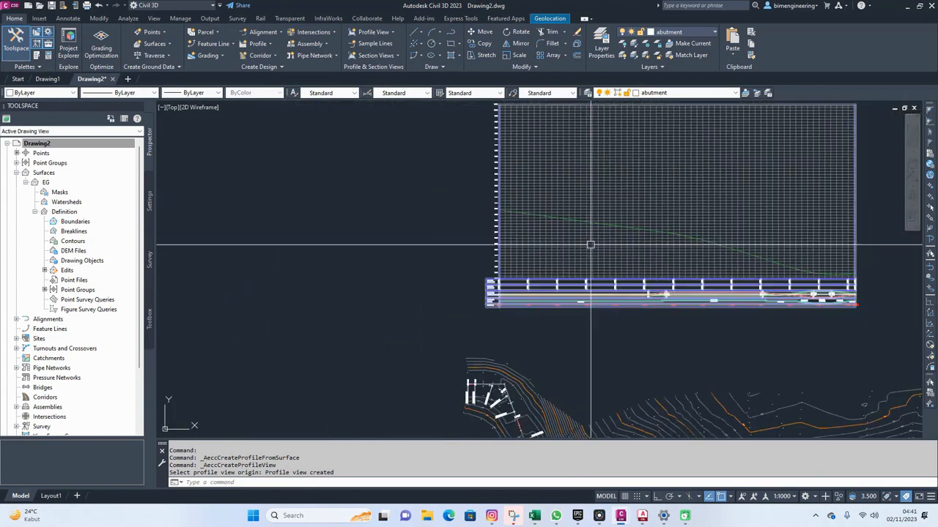
{"action": "middle_click_drag", "start_coordinate": [556, 271], "coordinate": [529, 155]}
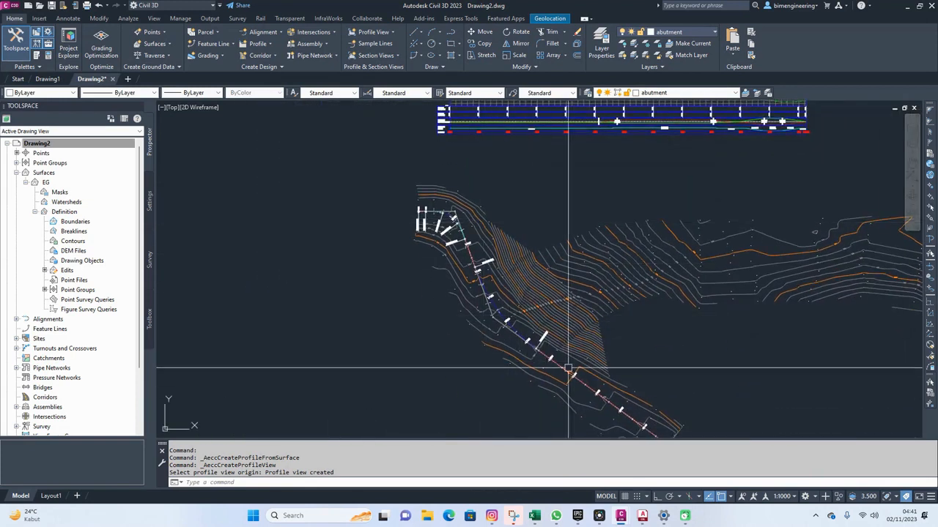
{"action": "middle_click_drag", "start_coordinate": [597, 172], "coordinate": [613, 342]}
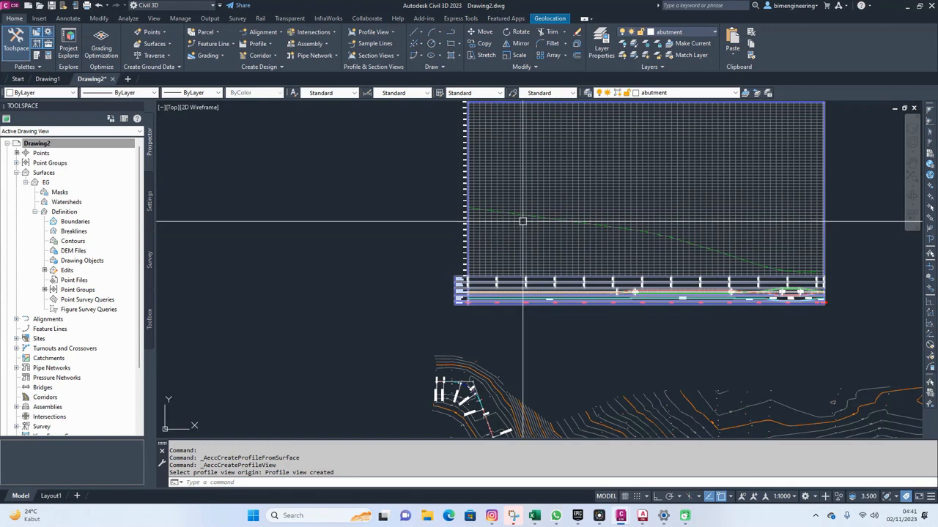
- Draw a straight guide line from the start of the existing ground profile along its first, gently falling stretch
{"action": "scroll", "coordinate": [529, 222], "scroll_direction": "up", "scroll_amount": 2}
{"action": "middle_click_drag", "start_coordinate": [587, 194], "coordinate": [539, 182]}
{"action": "key", "text": "Escape"}
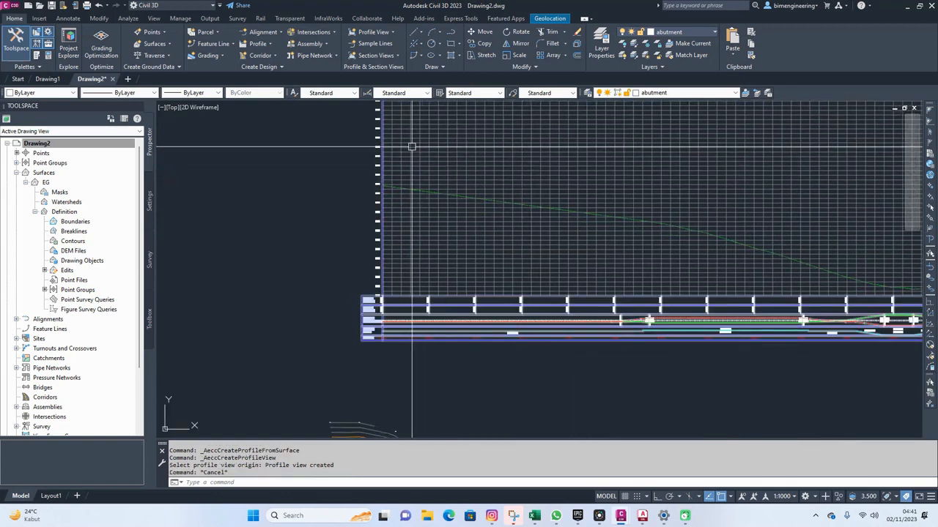
{"action": "middle_click_drag", "start_coordinate": [493, 143], "coordinate": [477, 208]}
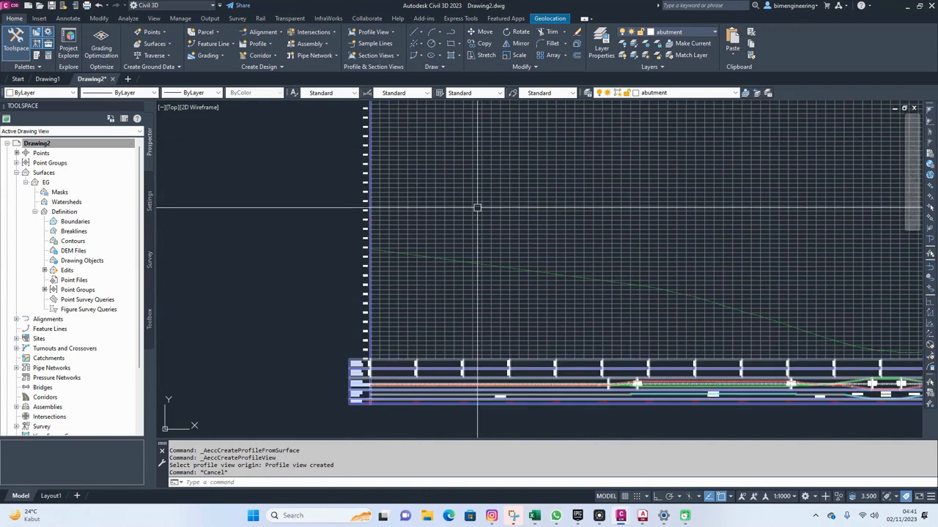
{"action": "type", "text": "L"}
{"action": "key", "text": "Return"}
{"action": "scroll", "coordinate": [439, 238], "scroll_direction": "up", "scroll_amount": 5}
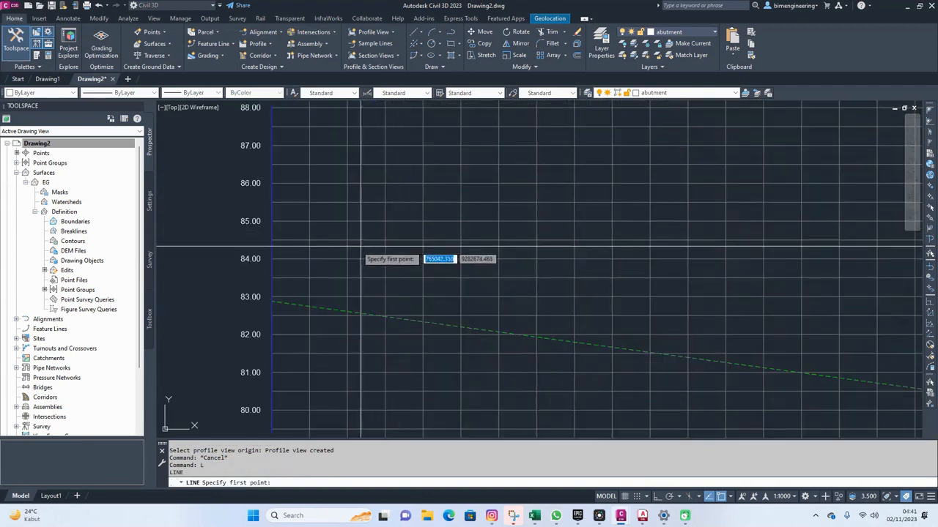
{"action": "left_click", "coordinate": [273, 301]}
{"action": "middle_click_drag", "start_coordinate": [587, 360], "coordinate": [450, 268]}
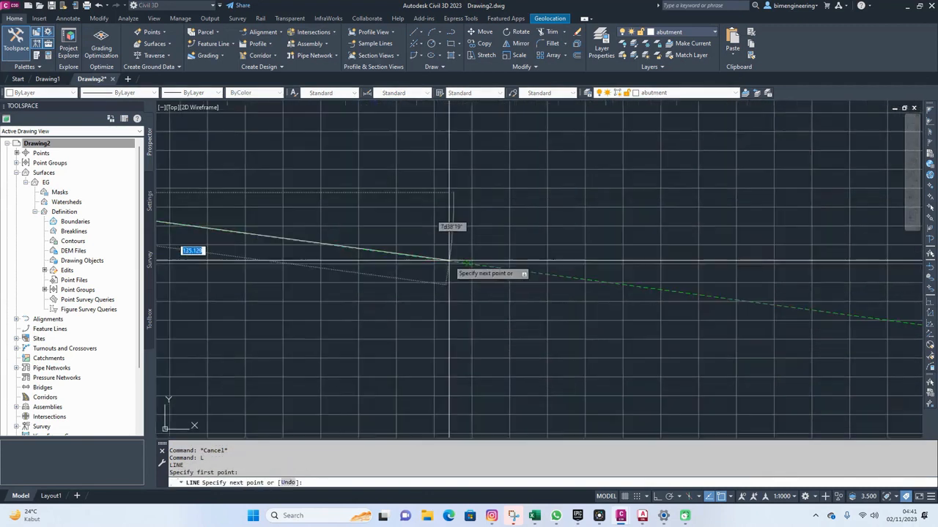
{"action": "left_click", "coordinate": [469, 266]}
{"action": "key", "text": "Return"}
- Draw a second guide line along the steeper middle stretch of the existing ground profile
{"action": "scroll", "coordinate": [464, 263], "scroll_direction": "down", "scroll_amount": 5}
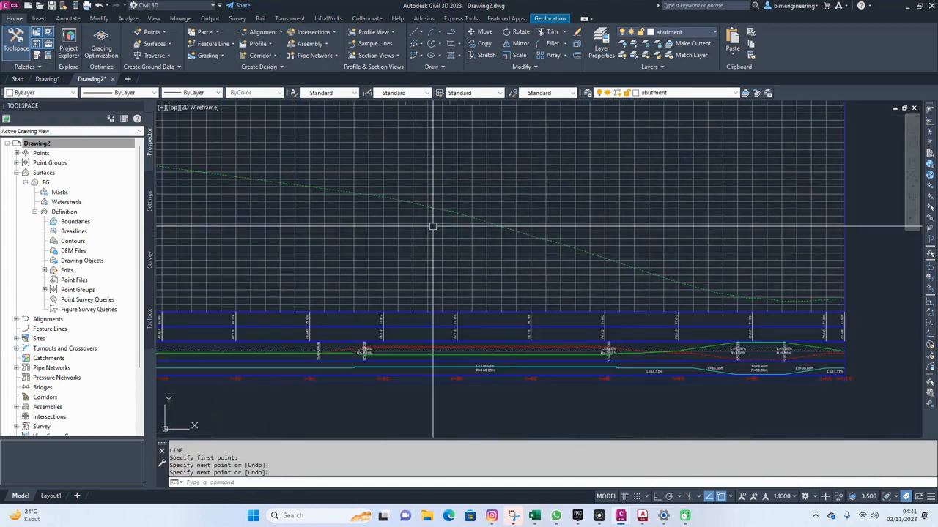
{"action": "scroll", "coordinate": [608, 263], "scroll_direction": "up", "scroll_amount": 5}
{"action": "key", "text": "Return"}
{"action": "left_click", "coordinate": [641, 249]}
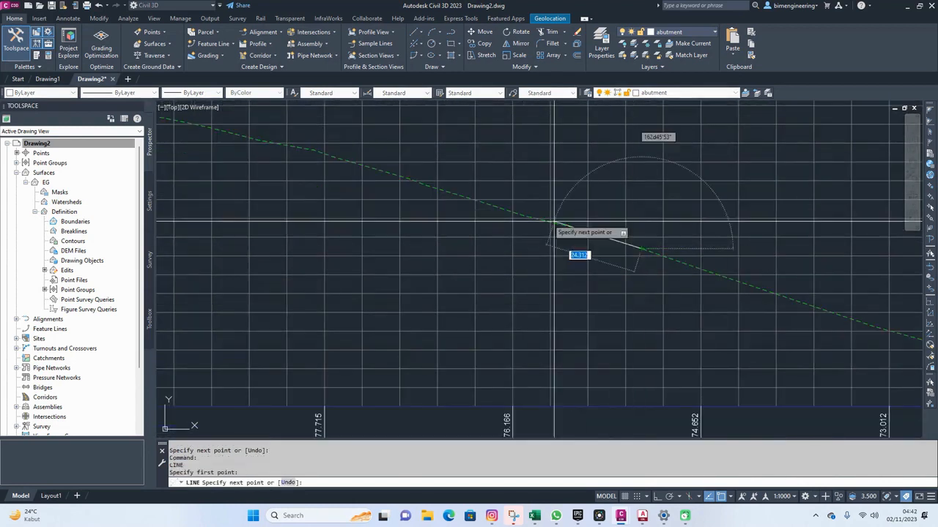
{"action": "key", "text": "space"}
- Draw a third guide line from the end of the existing ground profile back along its last, nearly flat stretch
{"action": "scroll", "coordinate": [413, 192], "scroll_direction": "down", "scroll_amount": 4}
{"action": "middle_click_drag", "start_coordinate": [638, 259], "coordinate": [444, 197]}
{"action": "scroll", "coordinate": [557, 199], "scroll_direction": "up", "scroll_amount": 4}
{"action": "scroll", "coordinate": [592, 190], "scroll_direction": "up", "scroll_amount": 2}
{"action": "key", "text": "space"}
{"action": "left_click", "coordinate": [573, 192]}
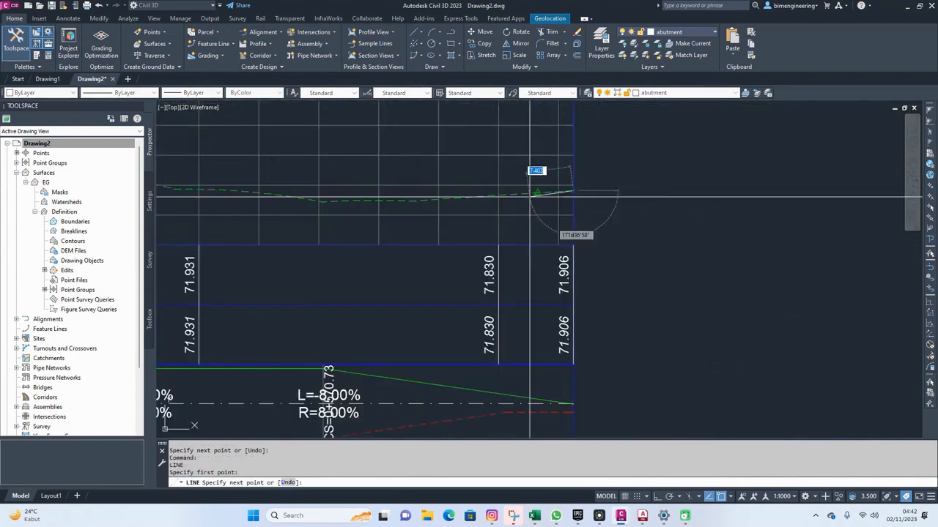
{"action": "left_click", "coordinate": [431, 201]}
{"action": "key", "text": "space"}
{"action": "scroll", "coordinate": [427, 204], "scroll_direction": "down", "scroll_amount": 5}
{"action": "scroll", "coordinate": [324, 182], "scroll_direction": "up", "scroll_amount": 3}
{"action": "key", "text": "Escape"}
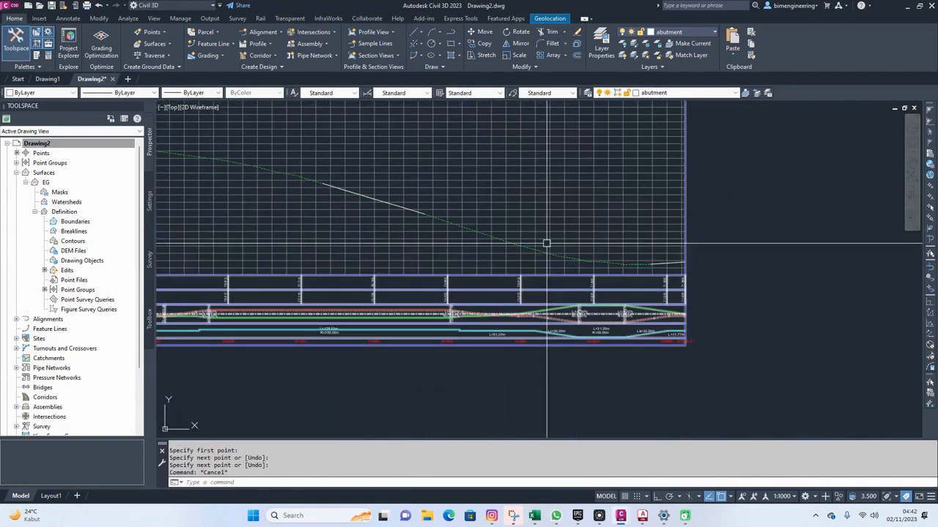
- Fillet the last guide line with the middle one so that they meet in a sharp corner
{"action": "type", "text": "f"}
{"action": "key", "text": "space"}
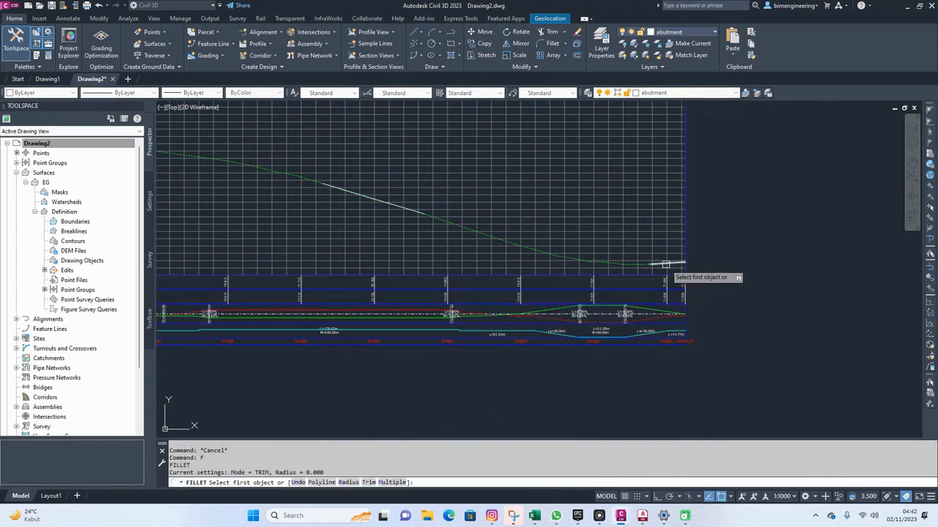
{"action": "left_click", "coordinate": [669, 264]}
{"action": "left_click", "coordinate": [469, 223]}
{"action": "left_click", "coordinate": [422, 212]}
- Fillet the middle guide line with the first one so that they meet in a sharp corner
{"action": "key", "text": "space"}
{"action": "left_click", "coordinate": [417, 211]}
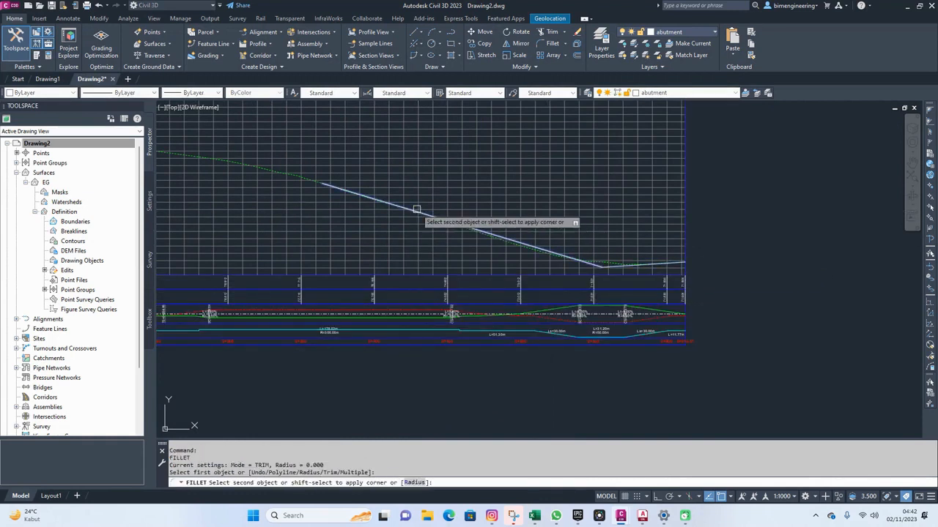
{"action": "middle_click_drag", "start_coordinate": [330, 192], "coordinate": [696, 228]}
{"action": "left_click", "coordinate": [353, 159]}
{"action": "scroll", "coordinate": [502, 218], "scroll_direction": "down", "scroll_amount": 4}
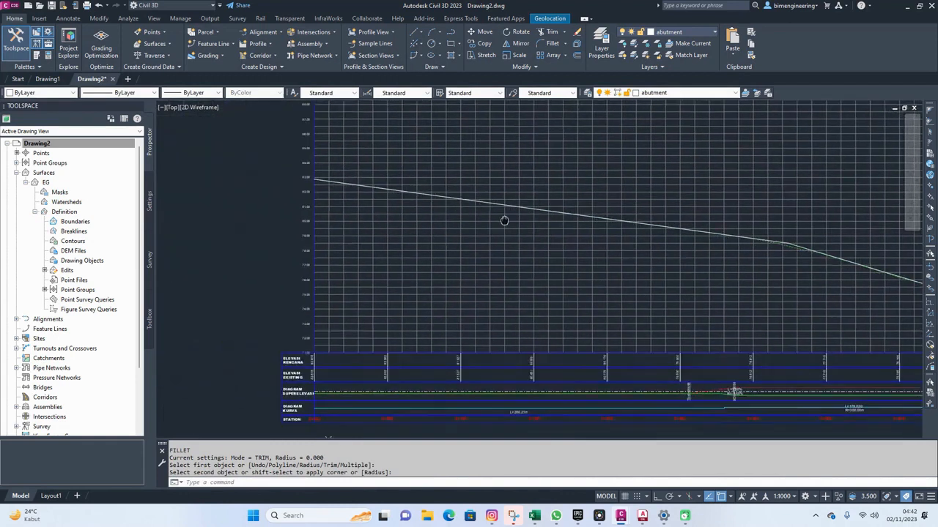
{"action": "mouse_move", "coordinate": [630, 239]}
{"action": "middle_mouse_down"}
{"action": "mouse_move", "coordinate": [402, 201]}
{"action": "mouse_move", "coordinate": [487, 239]}
{"action": "middle_mouse_up"}
{"action": "left_click", "coordinate": [487, 176]}
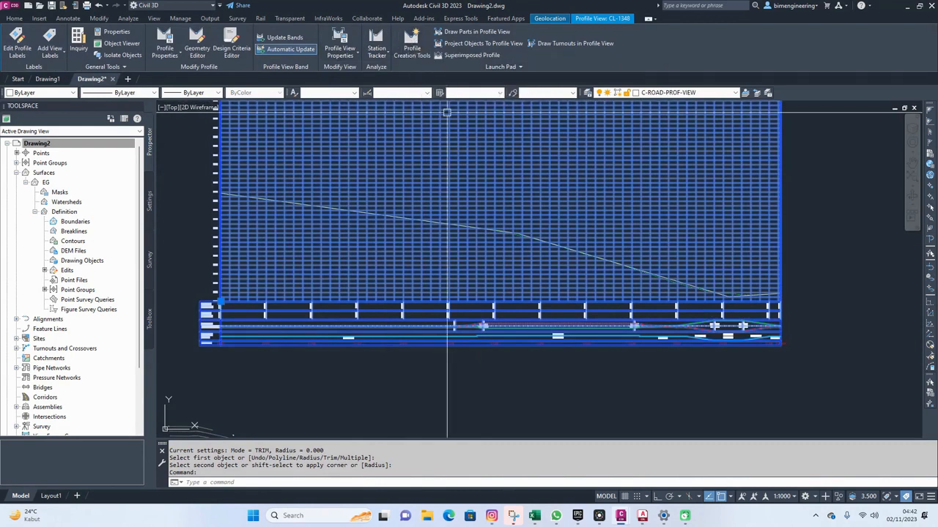
{"action": "key", "text": "Escape"}
{"action": "key", "text": "Escape"}
{"action": "middle_click_drag", "start_coordinate": [452, 136], "coordinate": [499, 218]}
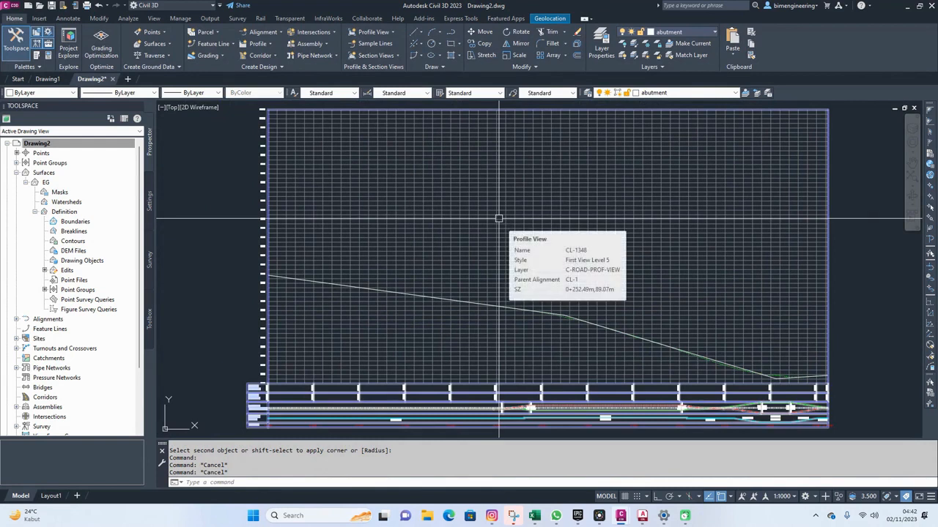
- Create a layout profile for the profile view, named by the Alignment Name field, with style Design Profile and label set My Style
{"action": "left_click", "coordinate": [499, 218]}
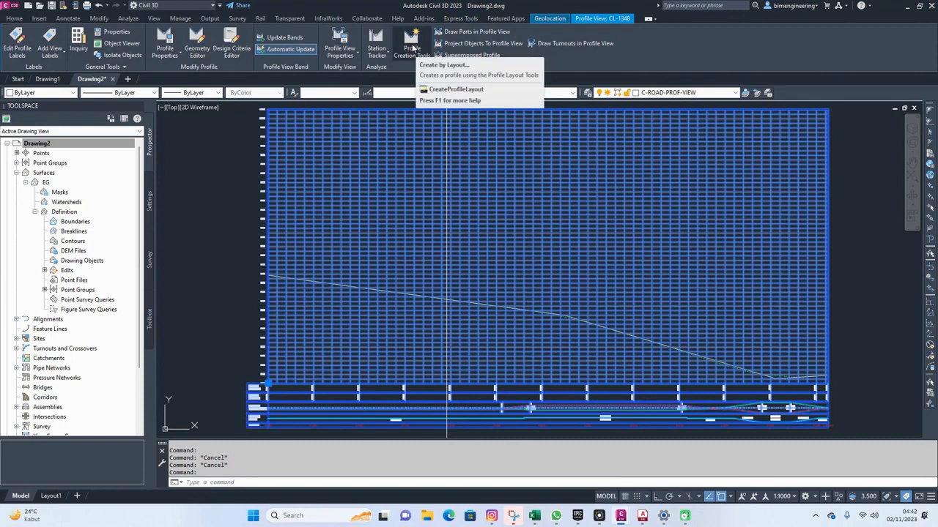
{"action": "left_click", "coordinate": [412, 48]}
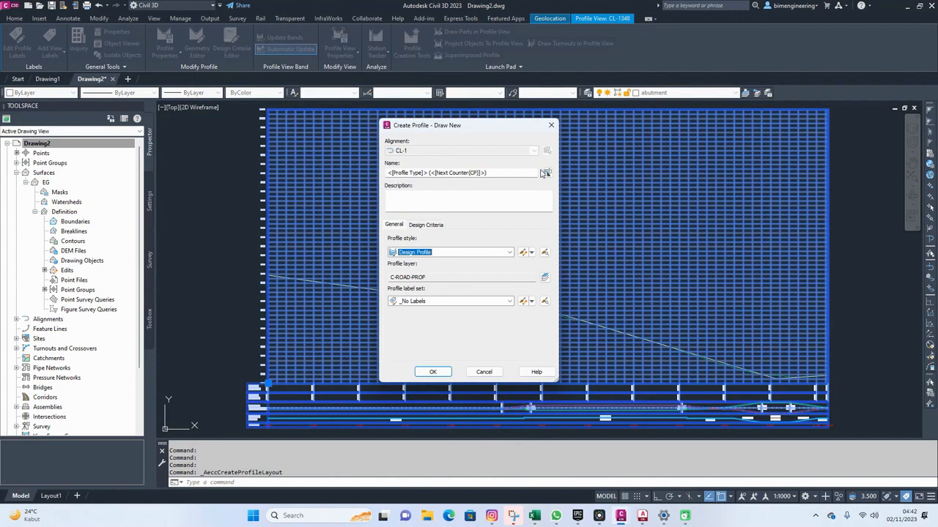
{"action": "left_click", "coordinate": [546, 173]}
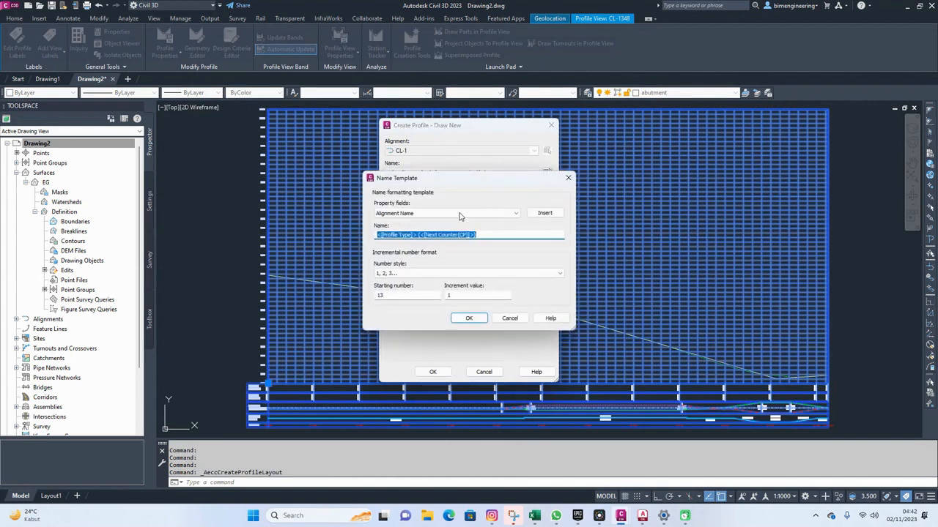
{"action": "left_click", "coordinate": [540, 213]}
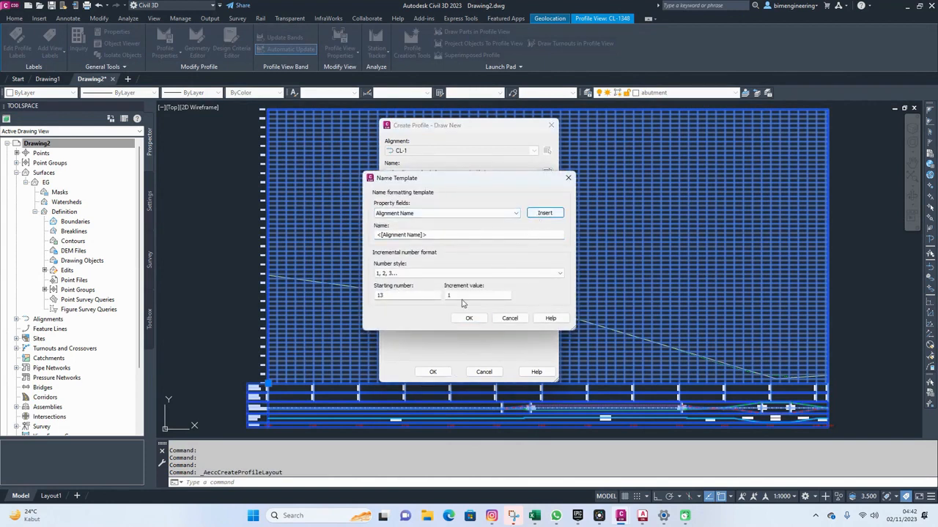
{"action": "left_click", "coordinate": [467, 319]}
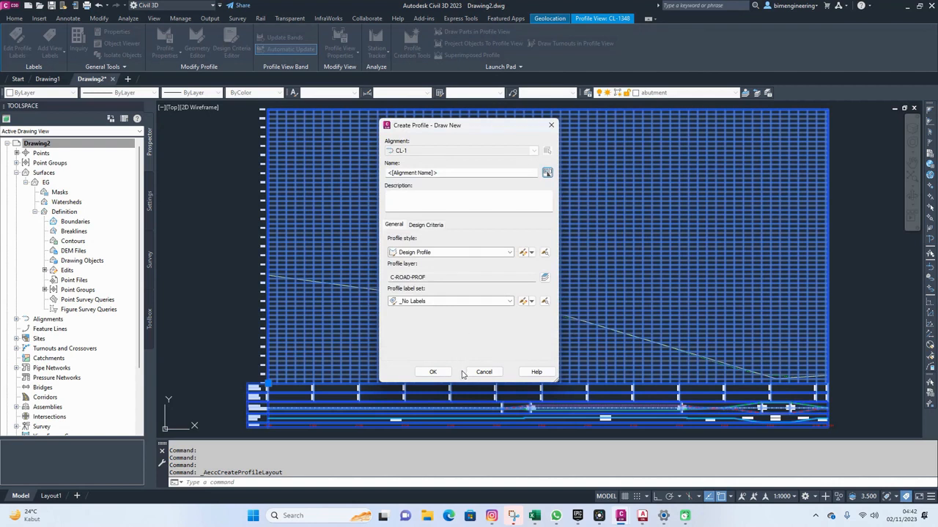
{"action": "left_click", "coordinate": [442, 302]}
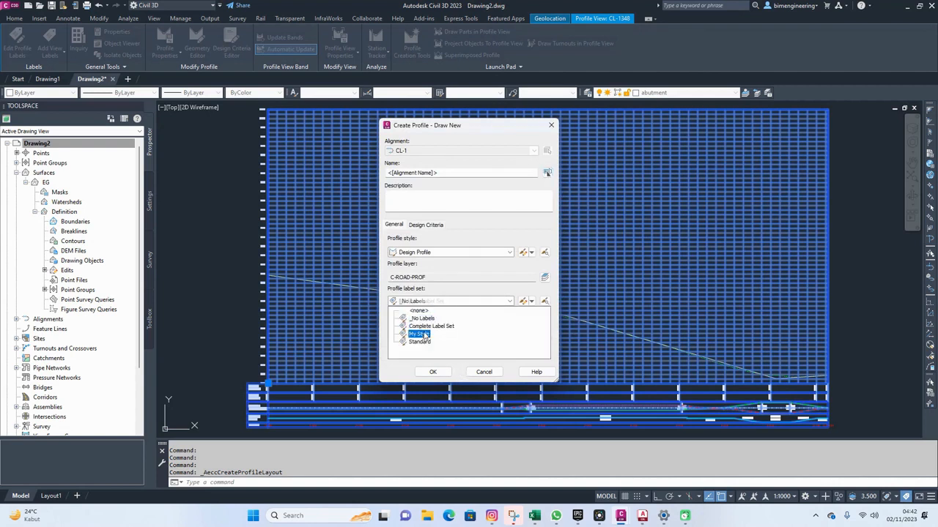
{"action": "left_click", "coordinate": [424, 334]}
{"action": "left_click", "coordinate": [432, 372]}
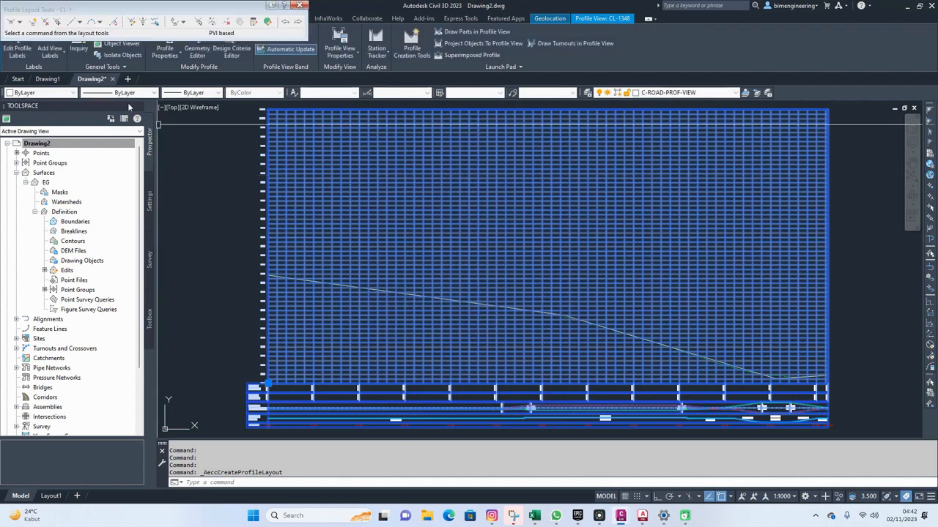
- Draw the first design profile tangent from the start of the guide line to its first corner
{"action": "left_click_drag", "start_coordinate": [156, 9], "coordinate": [394, 27]}
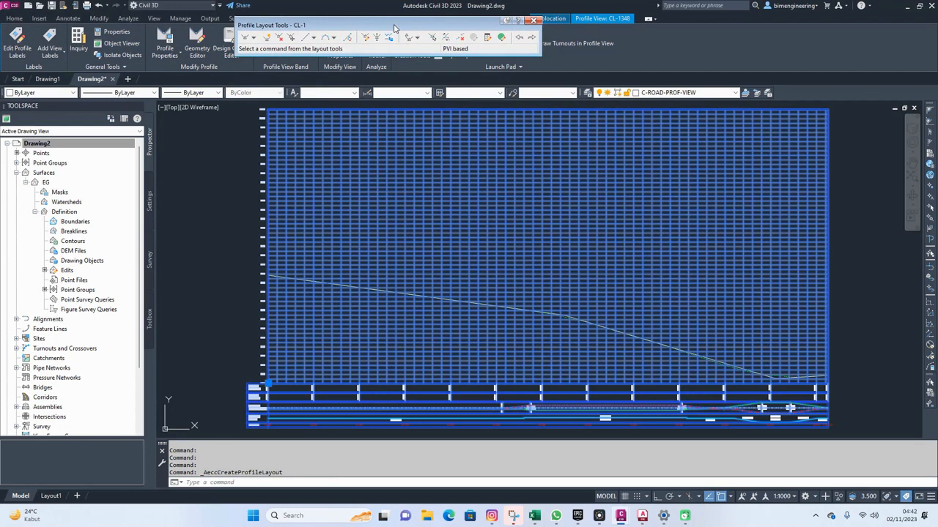
{"action": "left_click", "coordinate": [246, 38]}
{"action": "scroll", "coordinate": [281, 303], "scroll_direction": "up", "scroll_amount": 6}
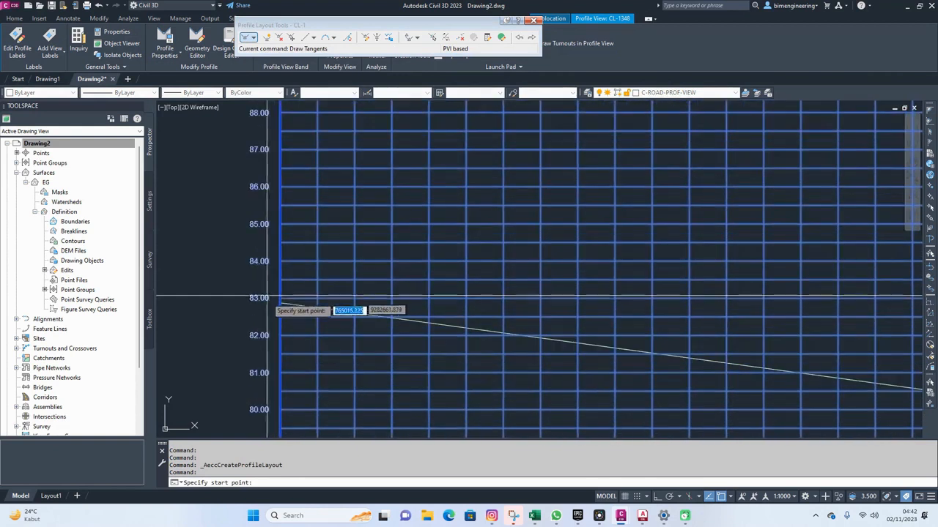
{"action": "left_click", "coordinate": [281, 302]}
{"action": "scroll", "coordinate": [691, 360], "scroll_direction": "down", "scroll_amount": 3}
{"action": "scroll", "coordinate": [386, 230], "scroll_direction": "up", "scroll_amount": 5}
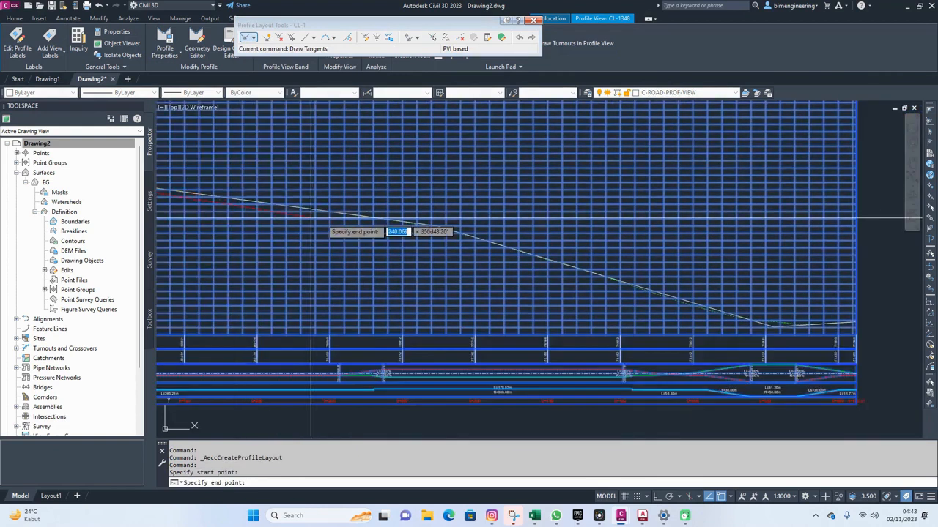
{"action": "scroll", "coordinate": [498, 236], "scroll_direction": "up", "scroll_amount": 2}
{"action": "left_click", "coordinate": [763, 239]}
- Continue the design profile with a tangent down to the lowest corner of the guide line
{"action": "scroll", "coordinate": [813, 286], "scroll_direction": "down", "scroll_amount": 4}
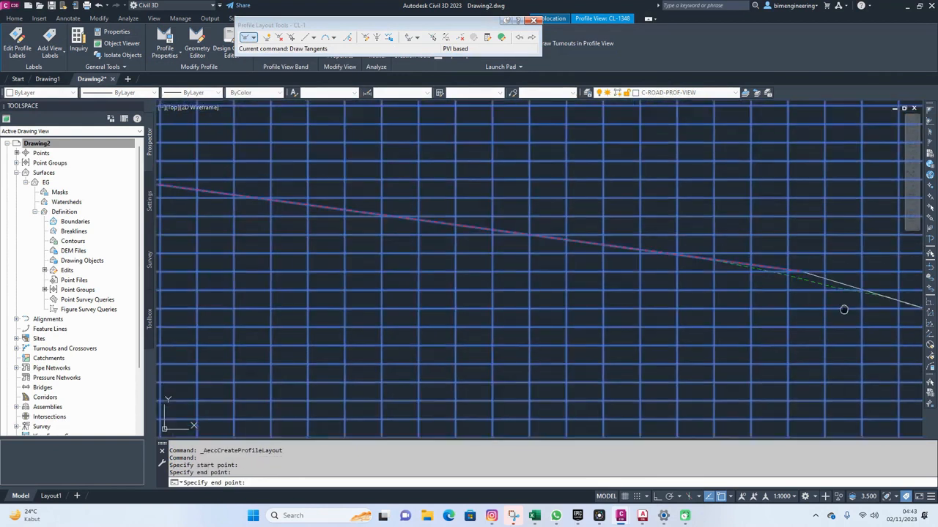
{"action": "middle_click_drag", "start_coordinate": [843, 310], "coordinate": [188, 144]}
{"action": "middle_click_drag", "start_coordinate": [911, 372], "coordinate": [405, 243]}
{"action": "scroll", "coordinate": [496, 250], "scroll_direction": "up", "scroll_amount": 6}
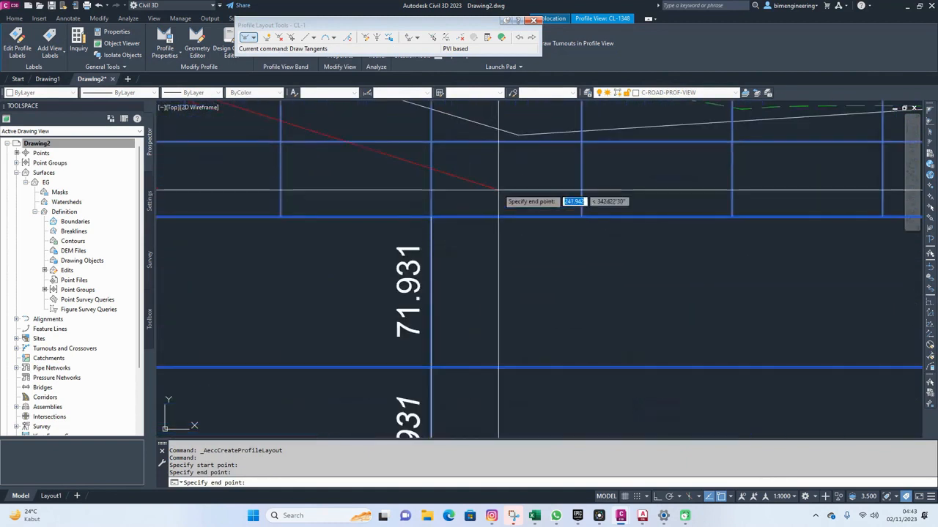
{"action": "left_click", "coordinate": [517, 136]}
- Draw the last design profile tangent to the end of the guide line at the profile view's end station and finish
{"action": "middle_click_drag", "start_coordinate": [711, 214], "coordinate": [517, 221]}
{"action": "scroll", "coordinate": [513, 222], "scroll_direction": "down", "scroll_amount": 2}
{"action": "middle_click_drag", "start_coordinate": [871, 209], "coordinate": [425, 260]}
{"action": "scroll", "coordinate": [450, 212], "scroll_direction": "up", "scroll_amount": 8}
{"action": "middle_click_drag", "start_coordinate": [505, 132], "coordinate": [483, 249]}
{"action": "left_click", "coordinate": [537, 182]}
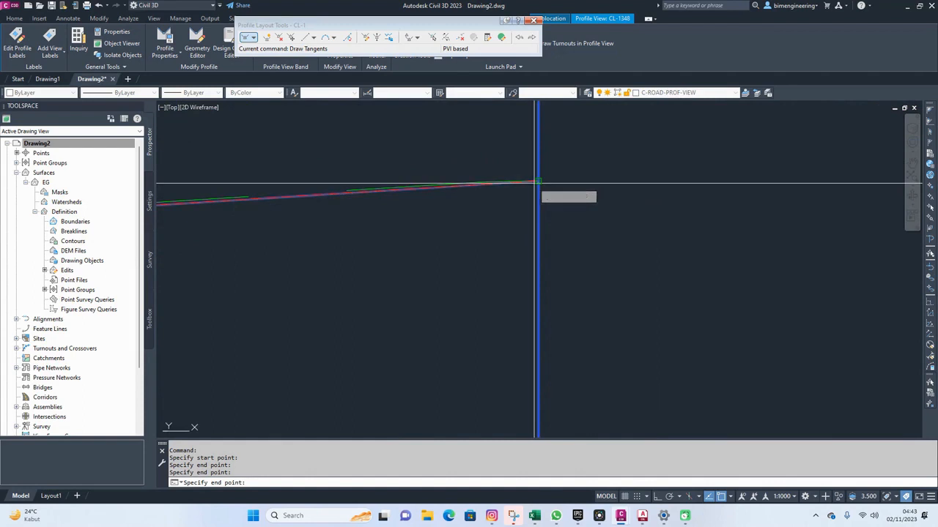
{"action": "key", "text": "Return"}
- Examine the design profile's tangents, grade labels and vertices against the existing ground line over the whole profile view
{"action": "scroll", "coordinate": [479, 218], "scroll_direction": "down", "scroll_amount": 8}
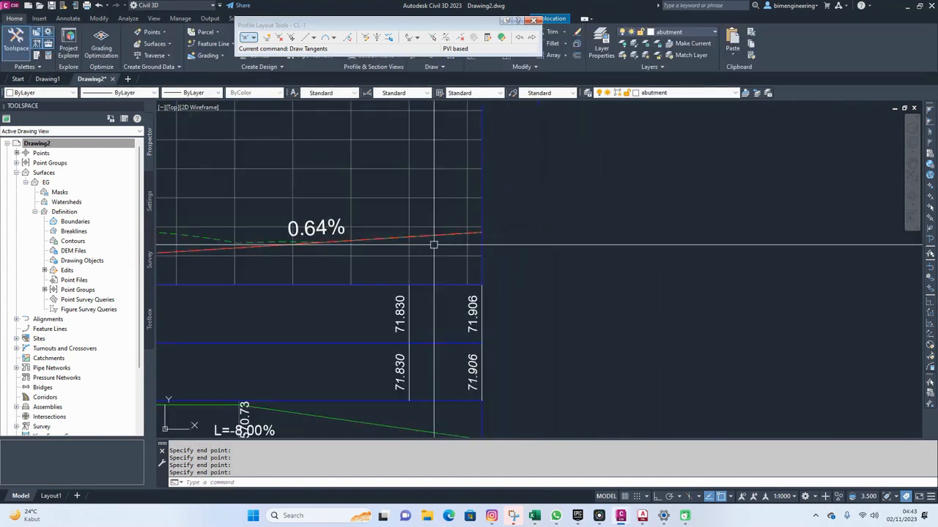
{"action": "middle_click_drag", "start_coordinate": [364, 253], "coordinate": [614, 302]}
{"action": "middle_click_drag", "start_coordinate": [291, 253], "coordinate": [545, 277]}
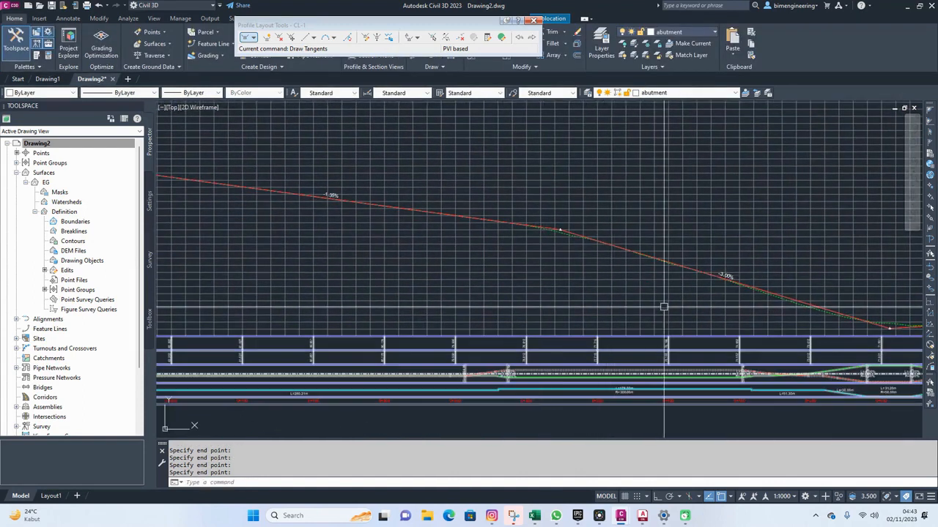
{"action": "middle_click_drag", "start_coordinate": [670, 308], "coordinate": [434, 254]}
{"action": "middle_click_drag", "start_coordinate": [291, 206], "coordinate": [637, 246]}
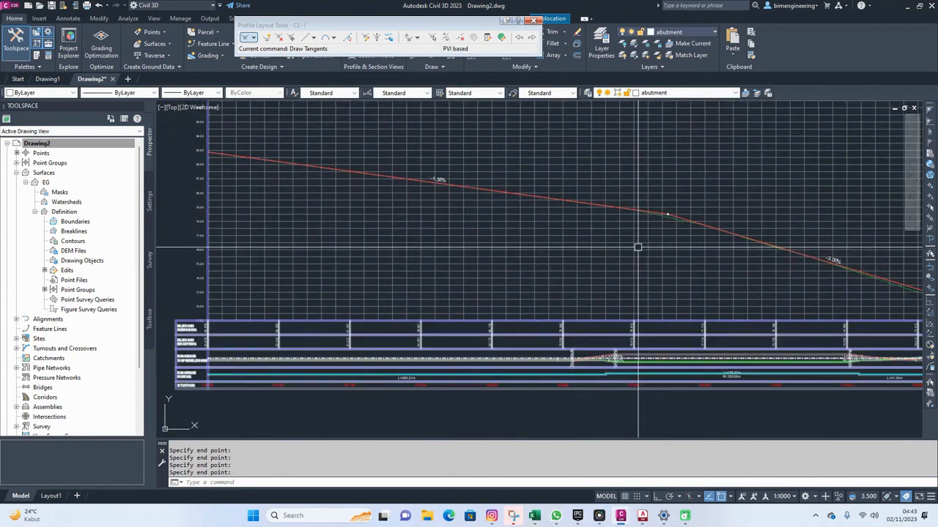
{"action": "middle_click_drag", "start_coordinate": [707, 260], "coordinate": [452, 222]}
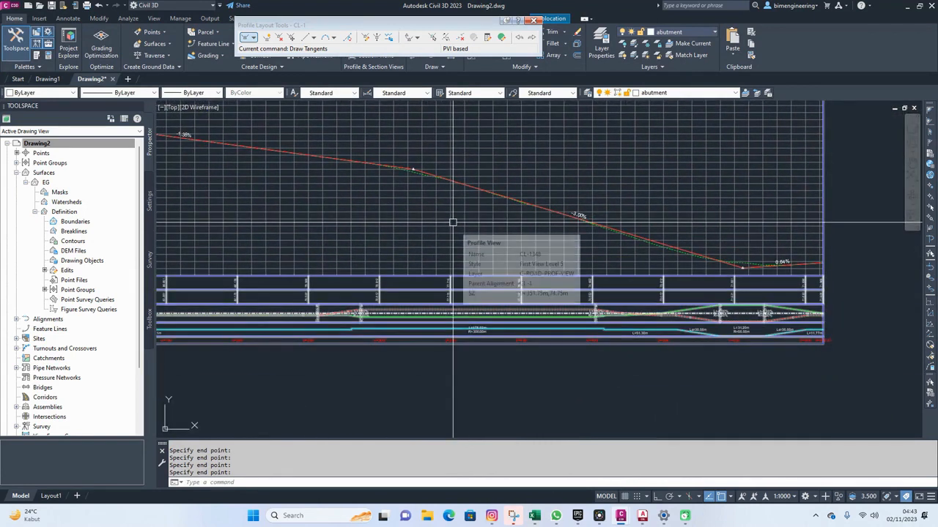
{"action": "scroll", "coordinate": [415, 165], "scroll_direction": "up", "scroll_amount": 4}
{"action": "scroll", "coordinate": [405, 162], "scroll_direction": "down", "scroll_amount": 1}
{"action": "scroll", "coordinate": [431, 171], "scroll_direction": "down", "scroll_amount": 3}
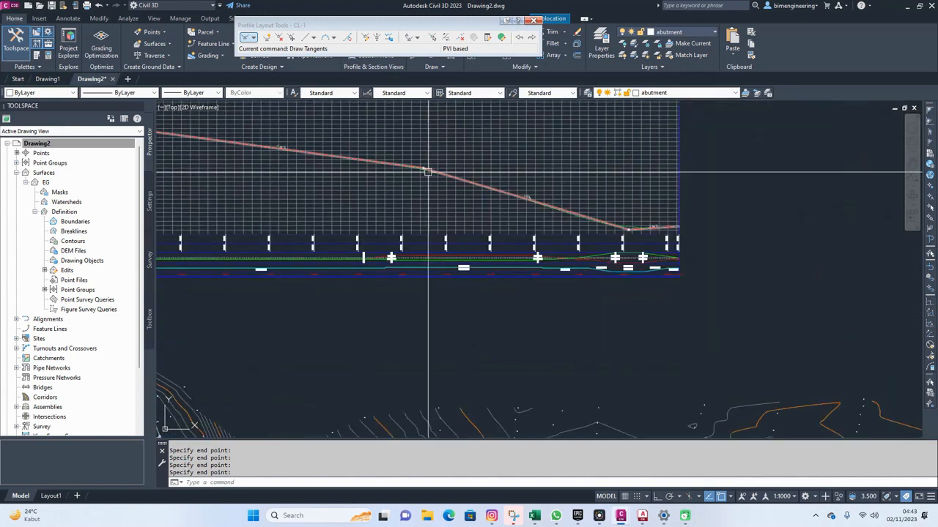
{"action": "scroll", "coordinate": [428, 172], "scroll_direction": "up", "scroll_amount": 2}
{"action": "scroll", "coordinate": [310, 222], "scroll_direction": "up", "scroll_amount": 3}
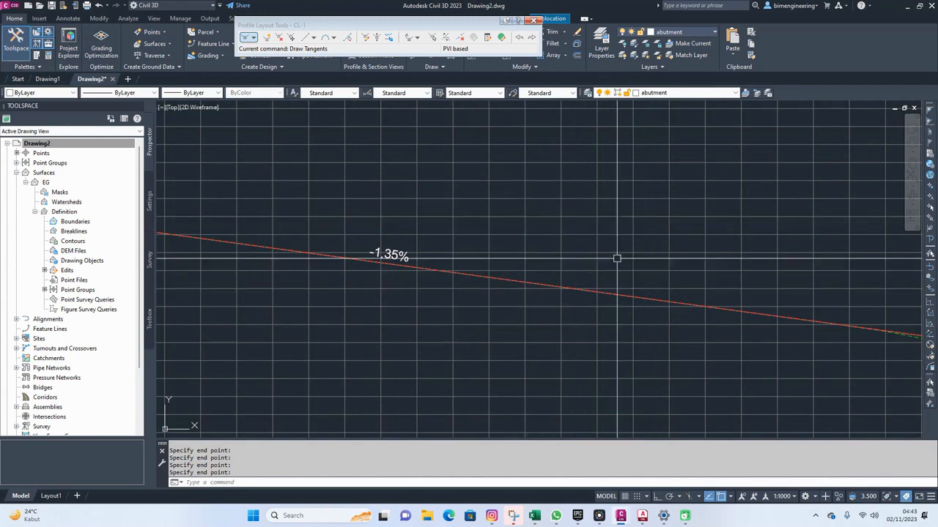
{"action": "scroll", "coordinate": [639, 217], "scroll_direction": "down", "scroll_amount": 3}
{"action": "scroll", "coordinate": [639, 217], "scroll_direction": "up", "scroll_amount": 2}
{"action": "scroll", "coordinate": [569, 213], "scroll_direction": "up", "scroll_amount": 3}
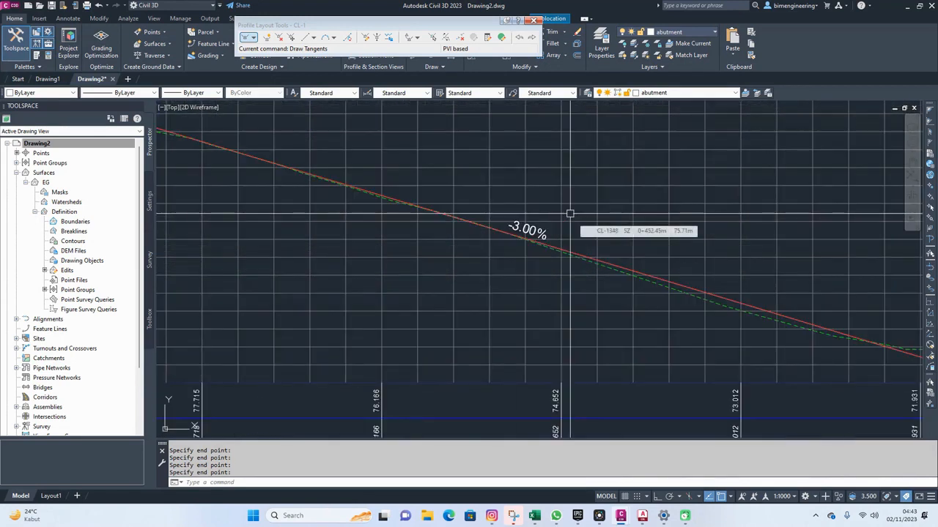
{"action": "scroll", "coordinate": [446, 231], "scroll_direction": "down", "scroll_amount": 3}
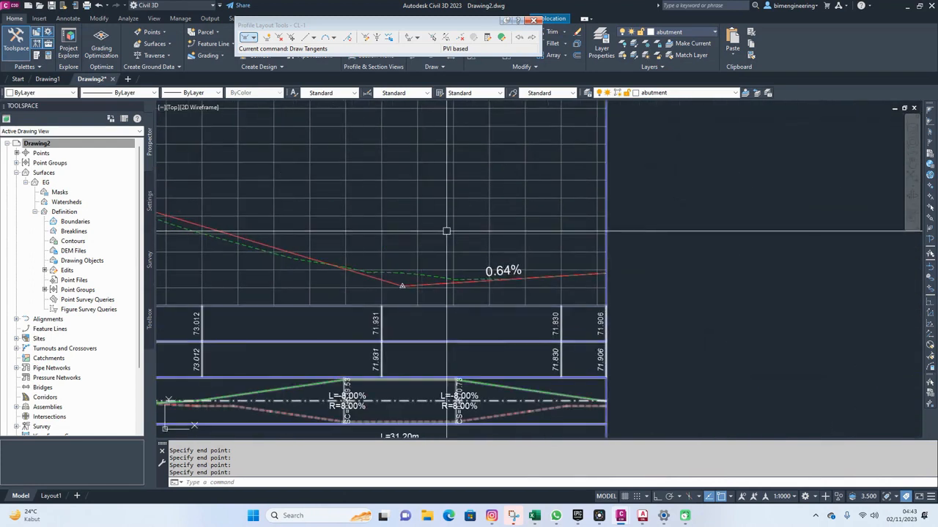
{"action": "scroll", "coordinate": [446, 231], "scroll_direction": "down", "scroll_amount": 5}
{"action": "middle_click_drag", "start_coordinate": [196, 140], "coordinate": [485, 214]}
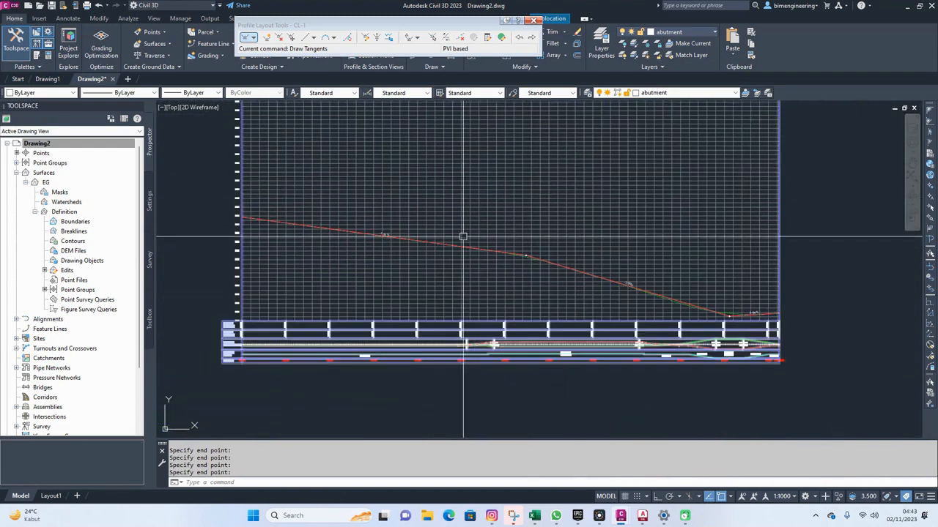
- Add a free vertical parabola curve 100 m long between the first two design profile tangents
{"action": "scroll", "coordinate": [463, 236], "scroll_direction": "up", "scroll_amount": 5}
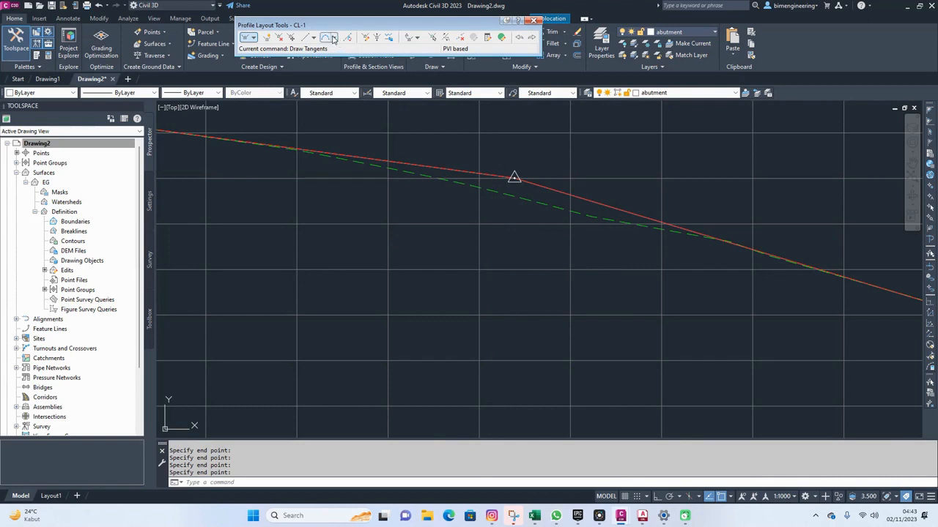
{"action": "left_click", "coordinate": [334, 38]}
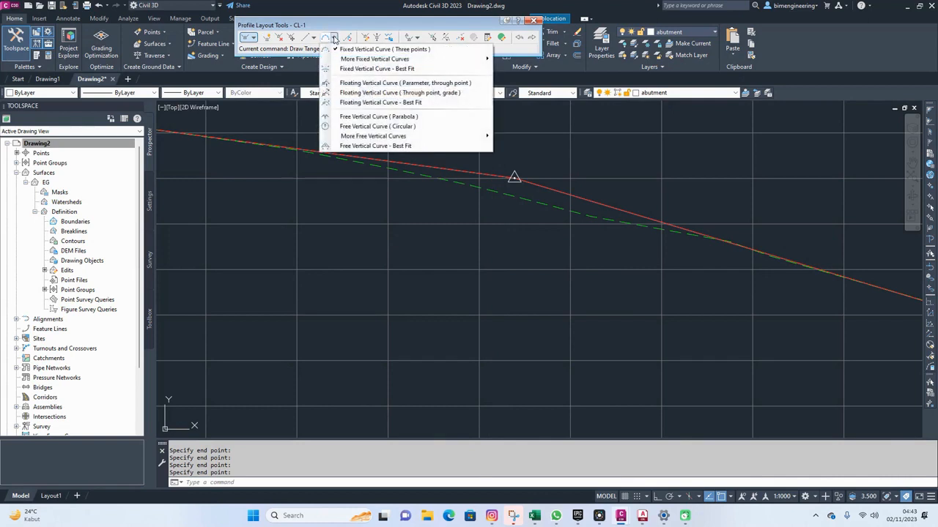
{"action": "left_click", "coordinate": [361, 119]}
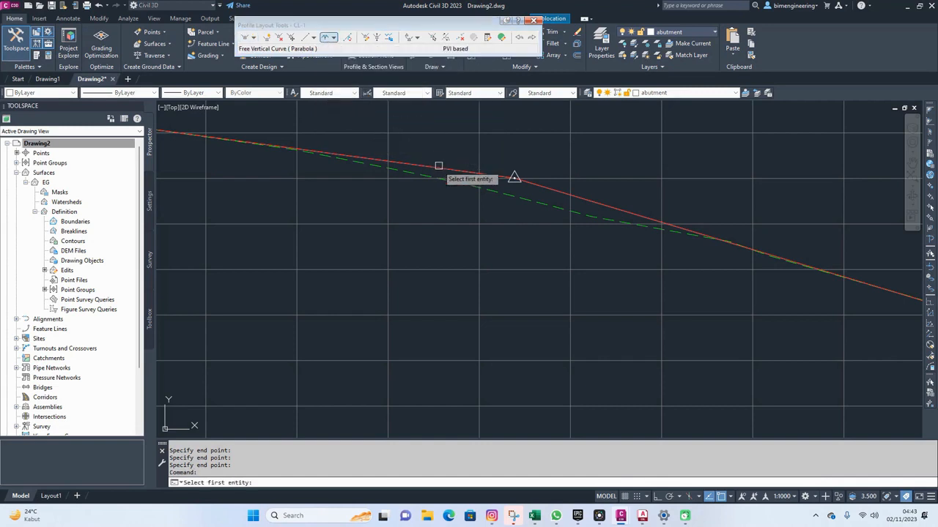
{"action": "left_click", "coordinate": [548, 189]}
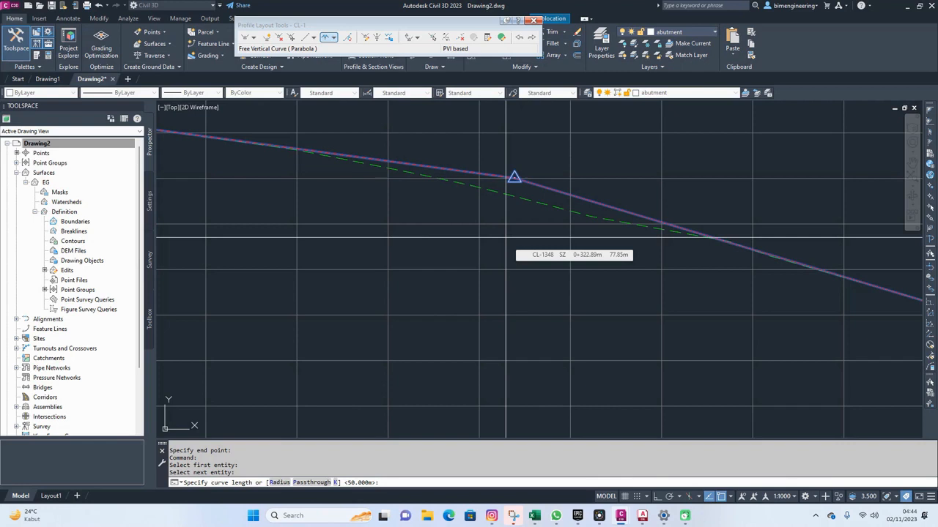
{"action": "type", "text": "1"}
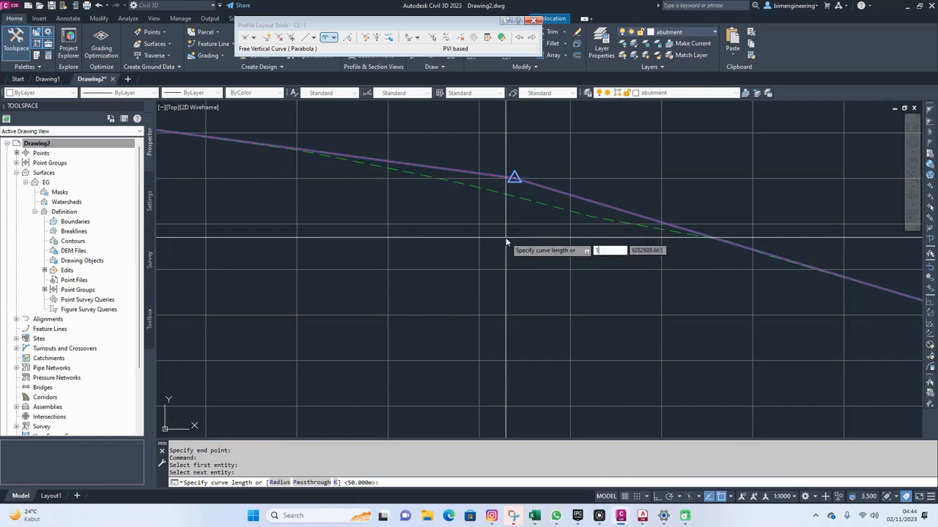
{"action": "type", "text": "00"}
{"action": "key", "text": "Return"}
{"action": "scroll", "coordinate": [547, 207], "scroll_direction": "down", "scroll_amount": 10}
{"action": "scroll", "coordinate": [557, 235], "scroll_direction": "up", "scroll_amount": 10}
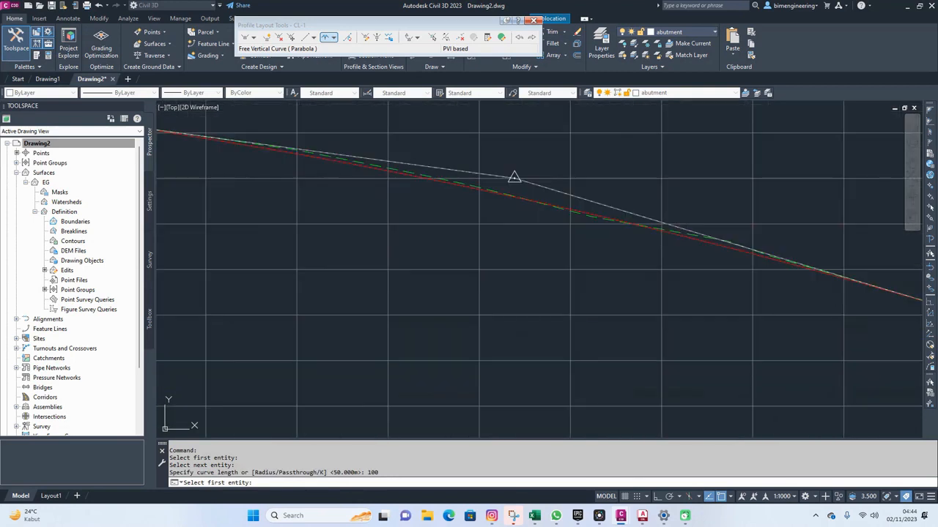
{"action": "key", "text": "Escape"}
- Examine the first vertical curve's shape and its label with PVI station, elevation, K value, curve length and radius
{"action": "scroll", "coordinate": [622, 221], "scroll_direction": "down", "scroll_amount": 11}
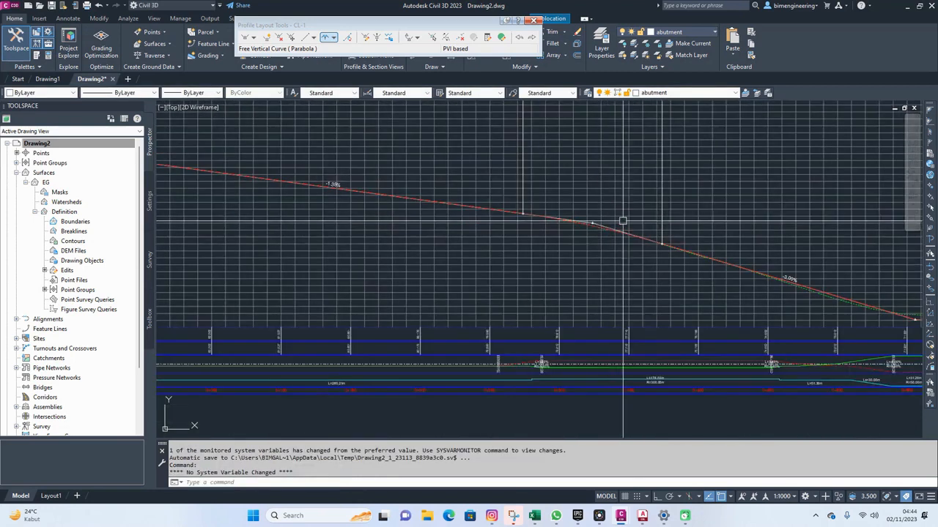
{"action": "middle_click_drag", "start_coordinate": [630, 176], "coordinate": [624, 170]}
{"action": "scroll", "coordinate": [623, 170], "scroll_direction": "up", "scroll_amount": 10}
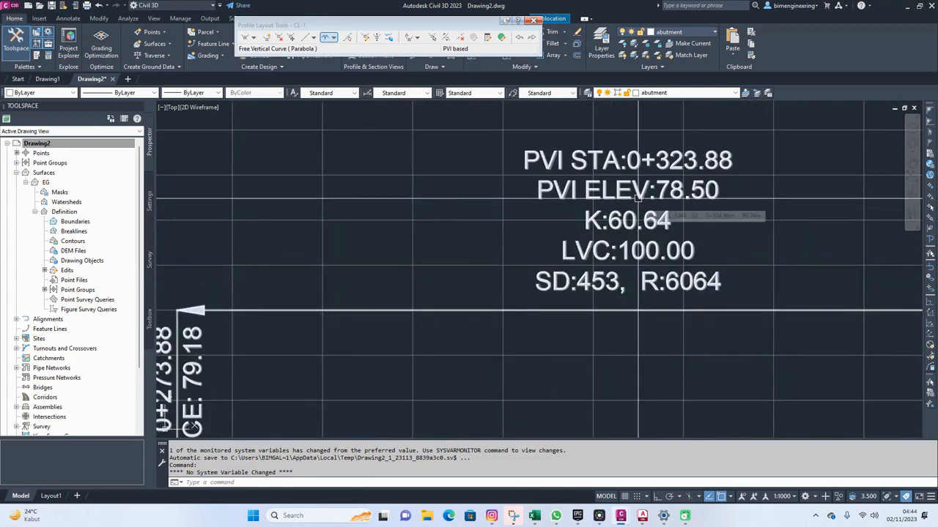
{"action": "scroll", "coordinate": [638, 196], "scroll_direction": "down", "scroll_amount": 3}
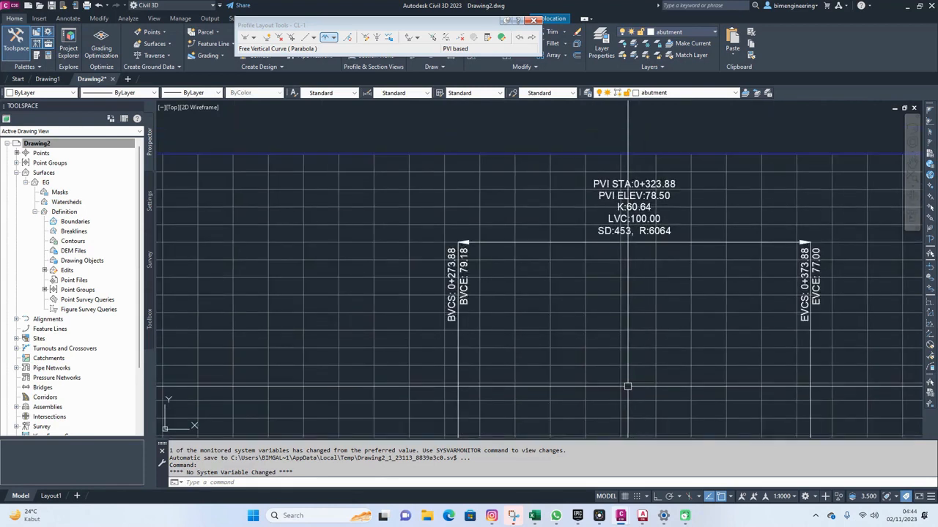
{"action": "middle_click_drag", "start_coordinate": [625, 386], "coordinate": [576, 151]}
{"action": "middle_click_drag", "start_coordinate": [576, 367], "coordinate": [575, 162]}
{"action": "middle_click_drag", "start_coordinate": [579, 396], "coordinate": [583, 192]}
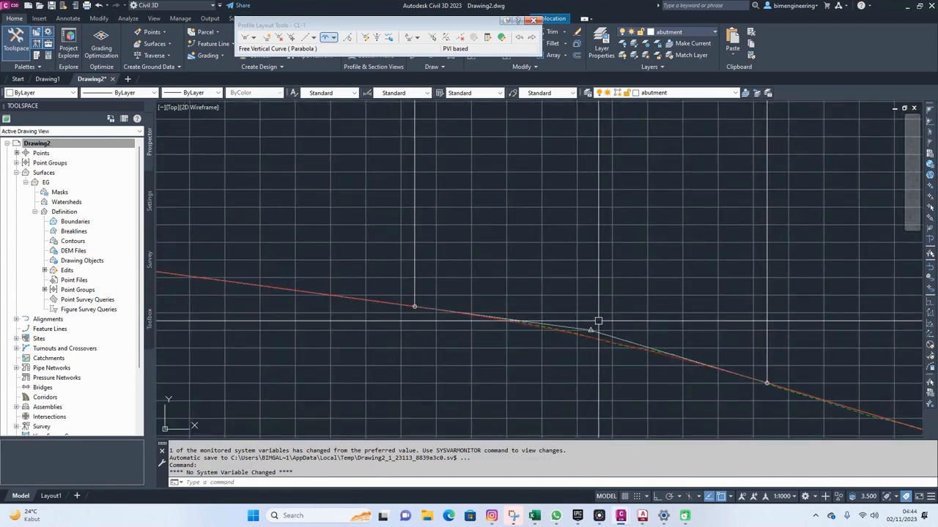
{"action": "scroll", "coordinate": [632, 173], "scroll_direction": "down", "scroll_amount": 2}
{"action": "middle_click_drag", "start_coordinate": [633, 170], "coordinate": [602, 396]}
{"action": "middle_click_drag", "start_coordinate": [565, 200], "coordinate": [568, 388]}
{"action": "scroll", "coordinate": [576, 222], "scroll_direction": "up", "scroll_amount": 2}
{"action": "middle_click_drag", "start_coordinate": [582, 220], "coordinate": [569, 305]}
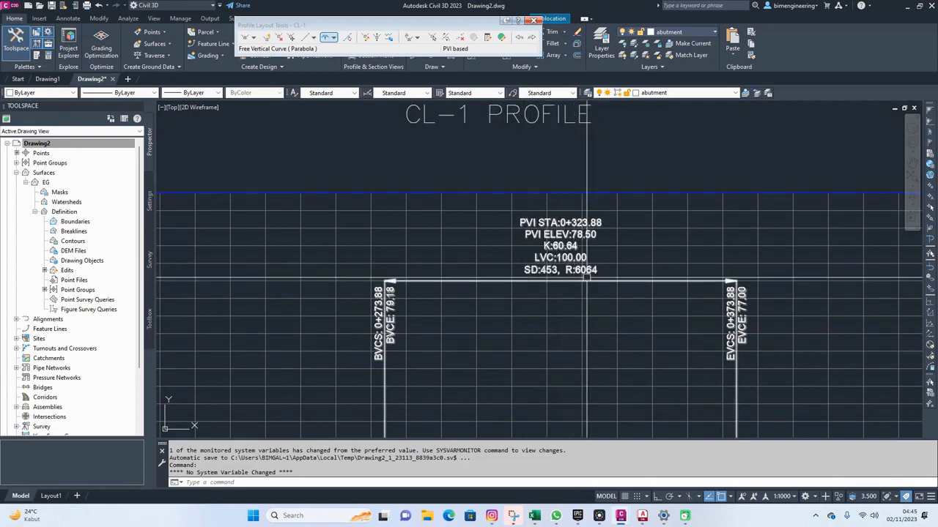
- Add a free vertical parabola curve 100 m long at the lowest vertex, between the -3.00% and 0.64% tangents
{"action": "scroll", "coordinate": [605, 220], "scroll_direction": "down", "scroll_amount": 5}
{"action": "scroll", "coordinate": [605, 220], "scroll_direction": "up", "scroll_amount": 8}
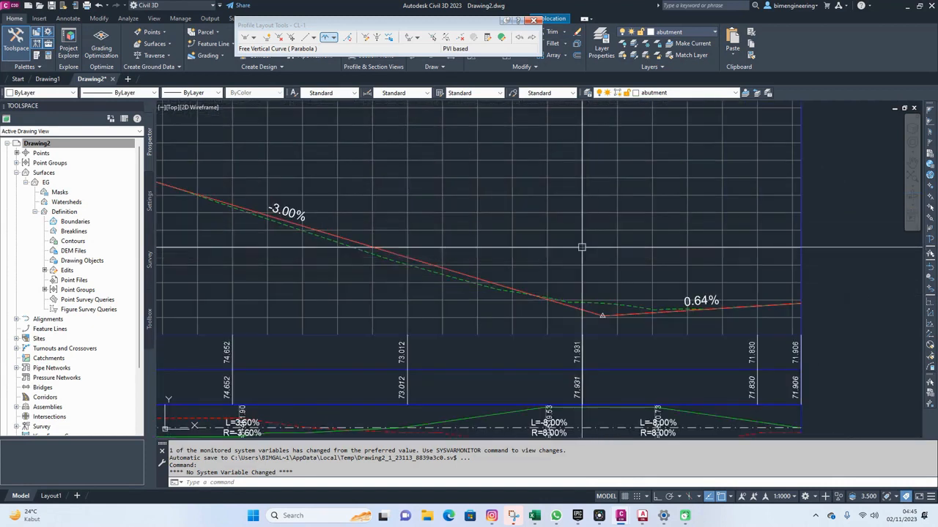
{"action": "left_click", "coordinate": [325, 38]}
{"action": "scroll", "coordinate": [632, 316], "scroll_direction": "up", "scroll_amount": 4}
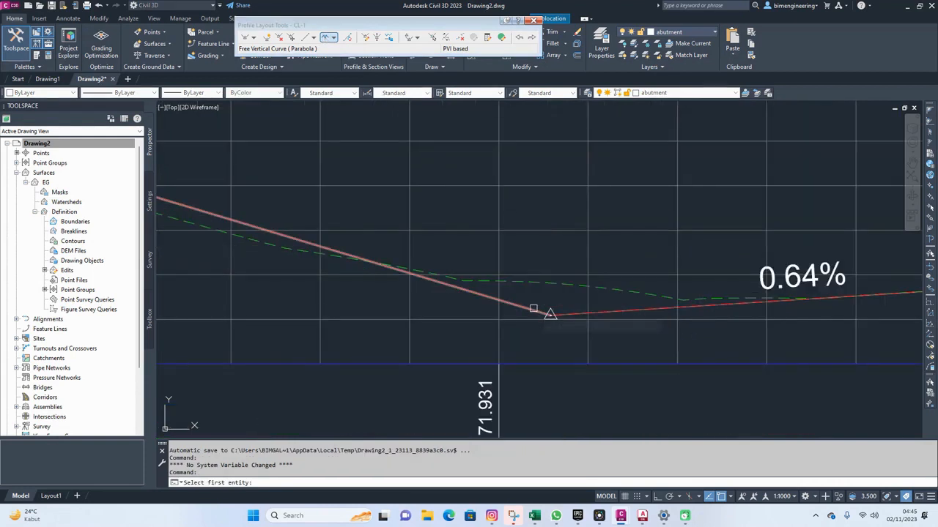
{"action": "left_click", "coordinate": [537, 309]}
{"action": "left_click", "coordinate": [603, 313]}
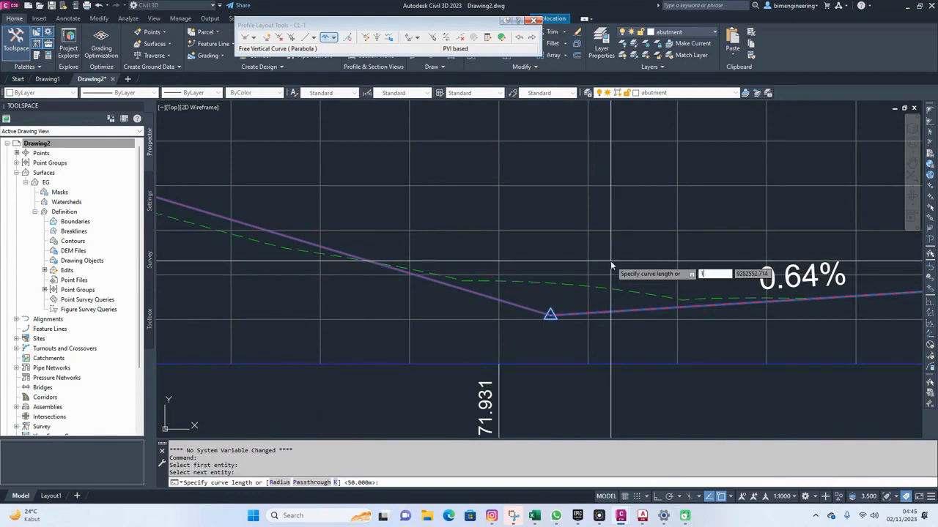
{"action": "type", "text": "100"}
{"action": "key", "text": "Return"}
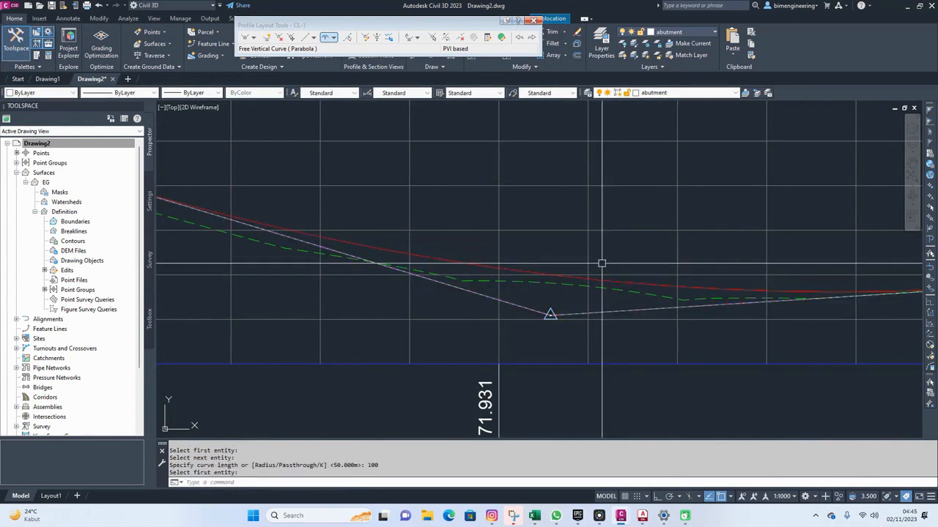
- Examine the second vertical curve's label and the whole CL-1 profile view, and close the profile layout tools
{"action": "scroll", "coordinate": [618, 203], "scroll_direction": "down", "scroll_amount": 5}
{"action": "scroll", "coordinate": [617, 204], "scroll_direction": "up", "scroll_amount": 8}
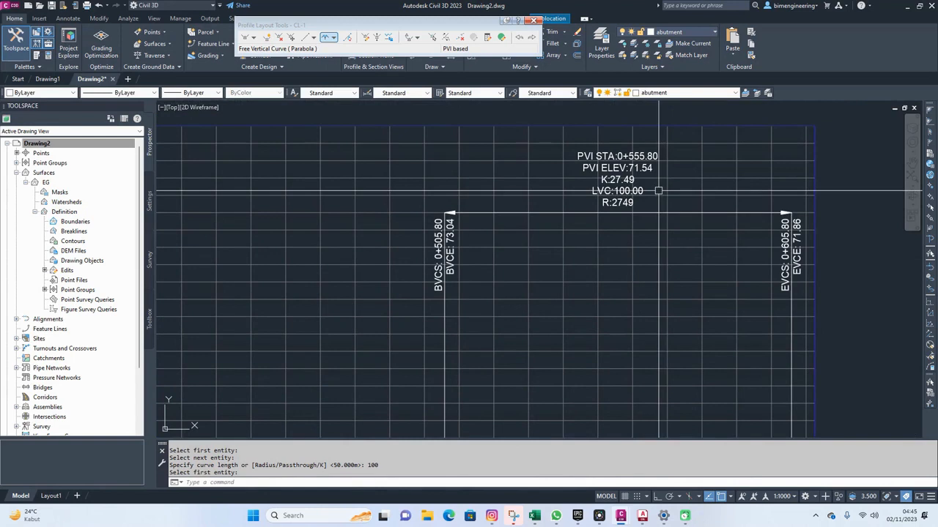
{"action": "scroll", "coordinate": [663, 189], "scroll_direction": "down", "scroll_amount": 4}
{"action": "middle_click_drag", "start_coordinate": [438, 351], "coordinate": [446, 240]}
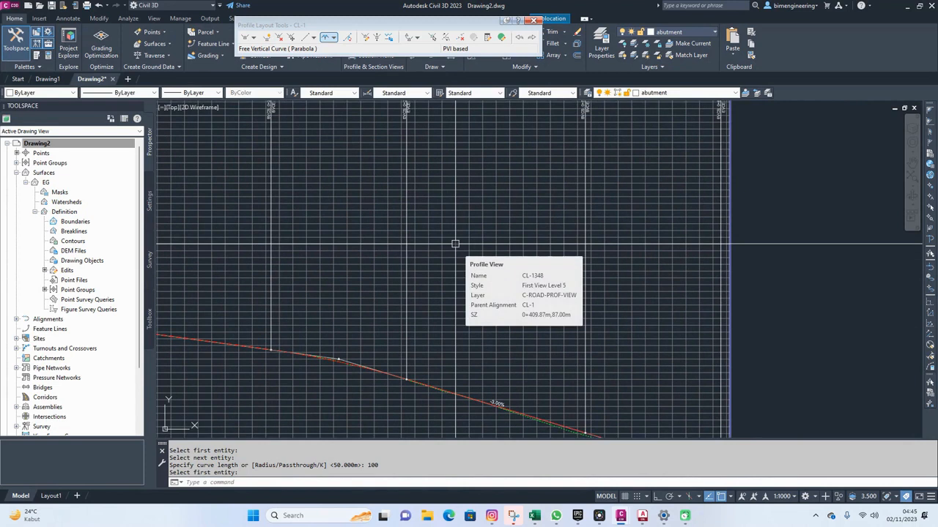
{"action": "scroll", "coordinate": [460, 247], "scroll_direction": "down", "scroll_amount": 4}
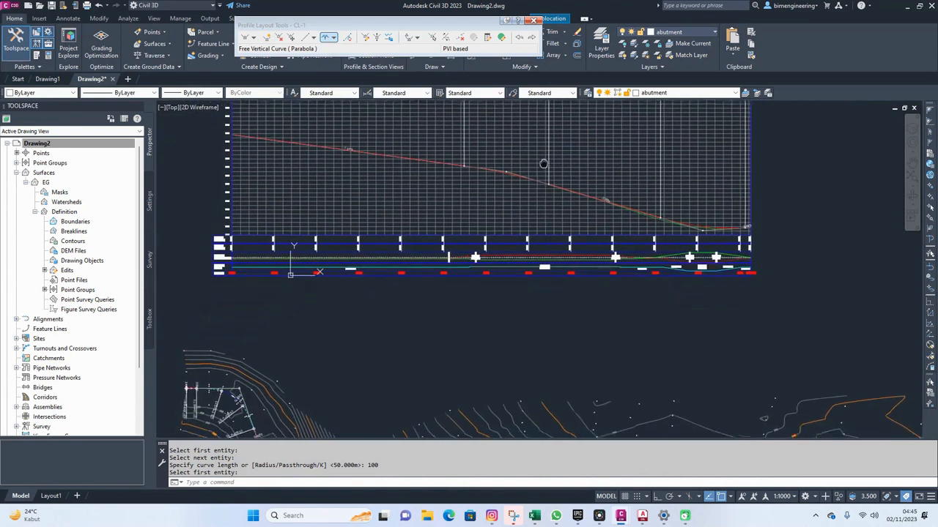
{"action": "middle_click_drag", "start_coordinate": [543, 164], "coordinate": [532, 256]}
{"action": "middle_click_drag", "start_coordinate": [592, 261], "coordinate": [463, 238]}
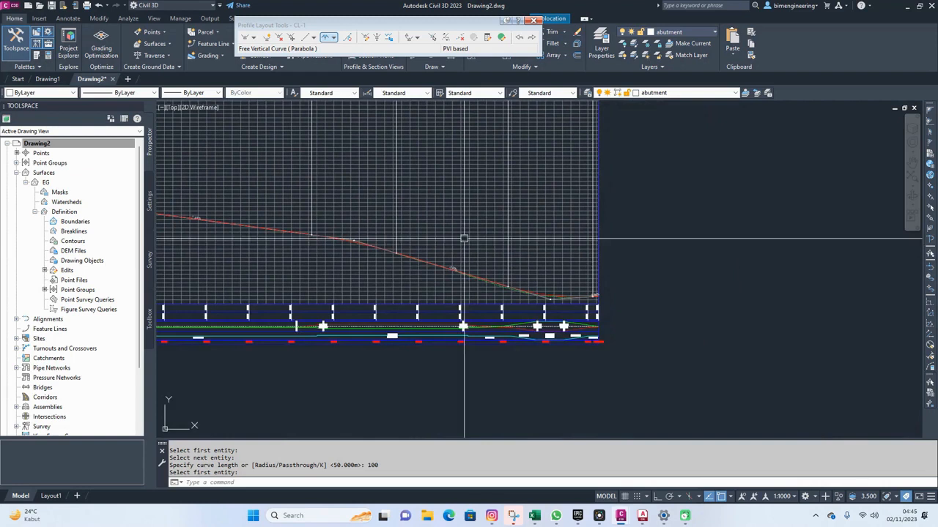
{"action": "scroll", "coordinate": [476, 281], "scroll_direction": "up", "scroll_amount": 5}
{"action": "scroll", "coordinate": [533, 269], "scroll_direction": "down", "scroll_amount": 5}
{"action": "scroll", "coordinate": [520, 229], "scroll_direction": "down", "scroll_amount": 2}
{"action": "middle_click_drag", "start_coordinate": [521, 229], "coordinate": [589, 263]}
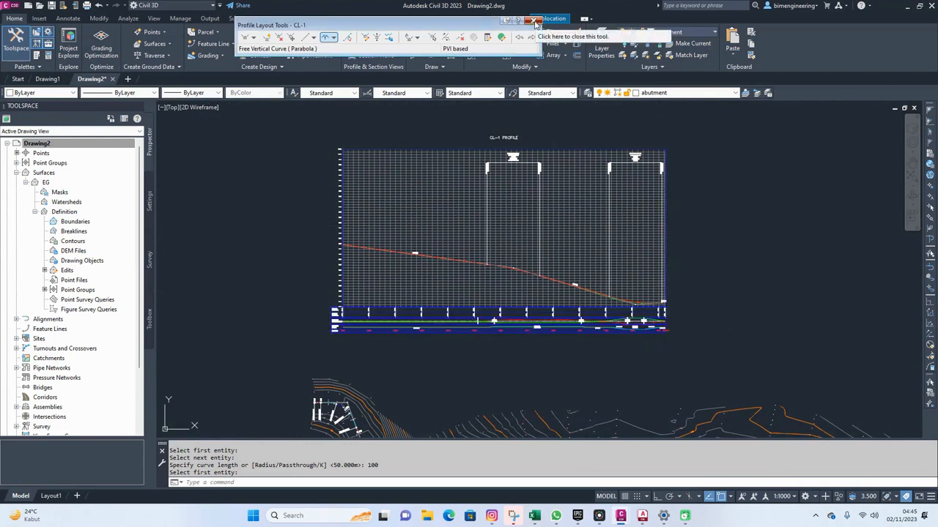
{"action": "left_click", "coordinate": [535, 20]}
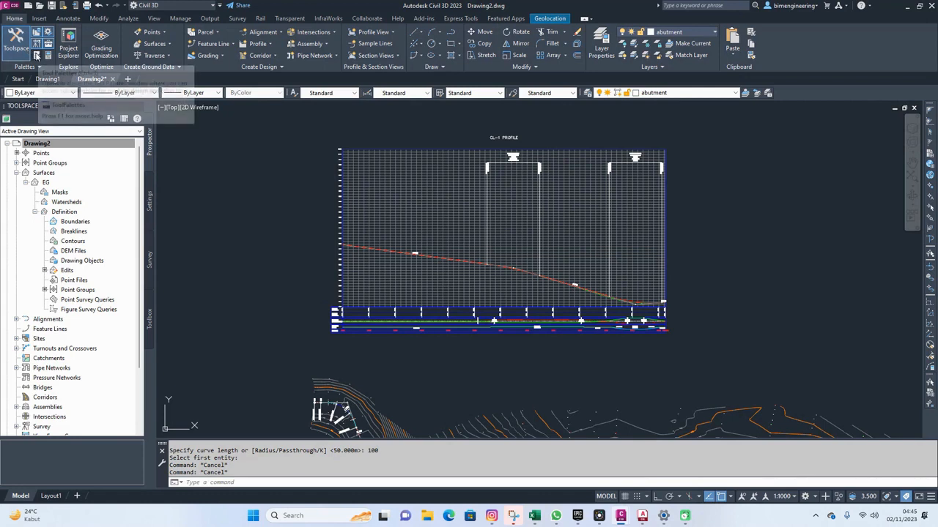
- Open the tool palettes and switch them to the Civil Metric Subassemblies set
{"action": "left_click", "coordinate": [36, 56]}
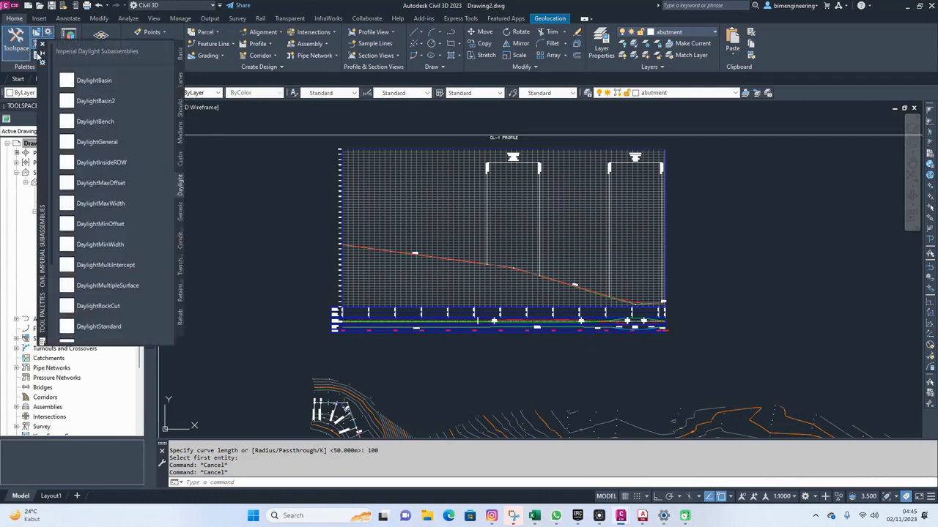
{"action": "left_click", "coordinate": [42, 62]}
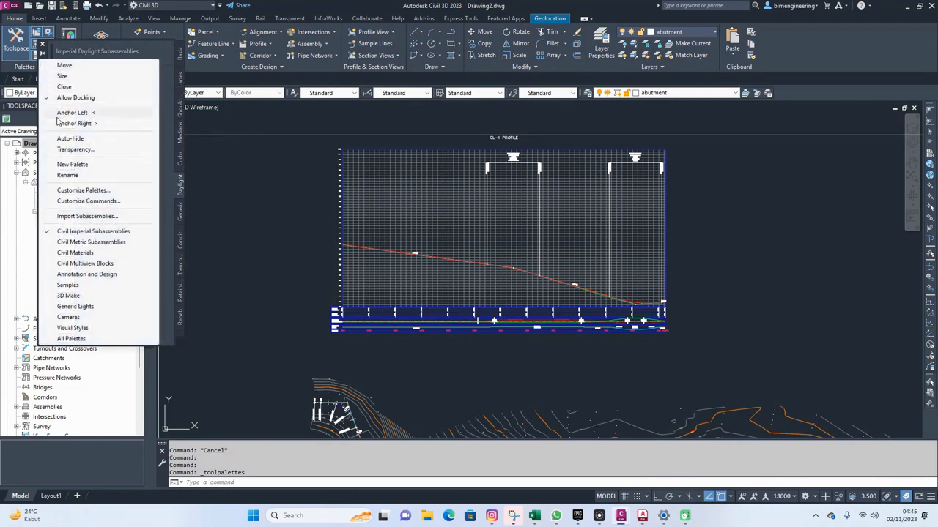
{"action": "left_click", "coordinate": [67, 243]}
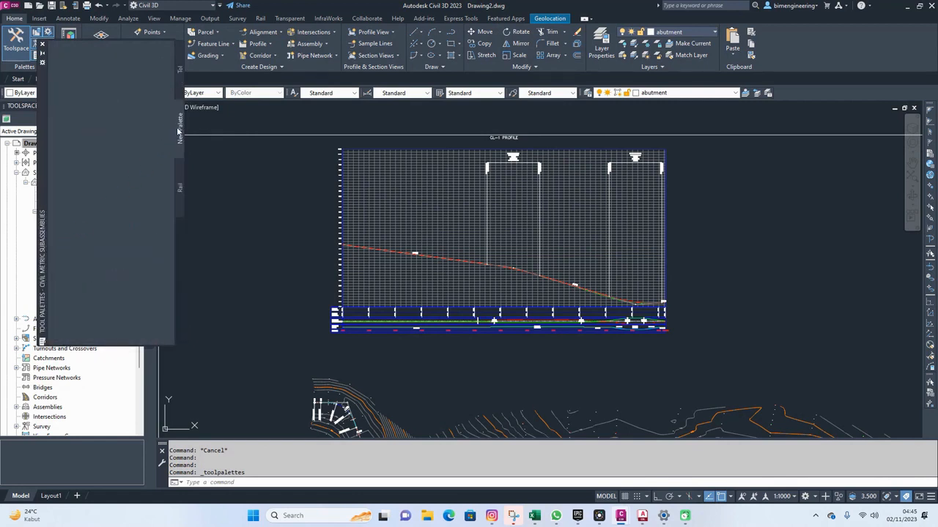
- Delete the empty palette named New Palette from the metric subassemblies set
{"action": "left_click", "coordinate": [214, 137]}
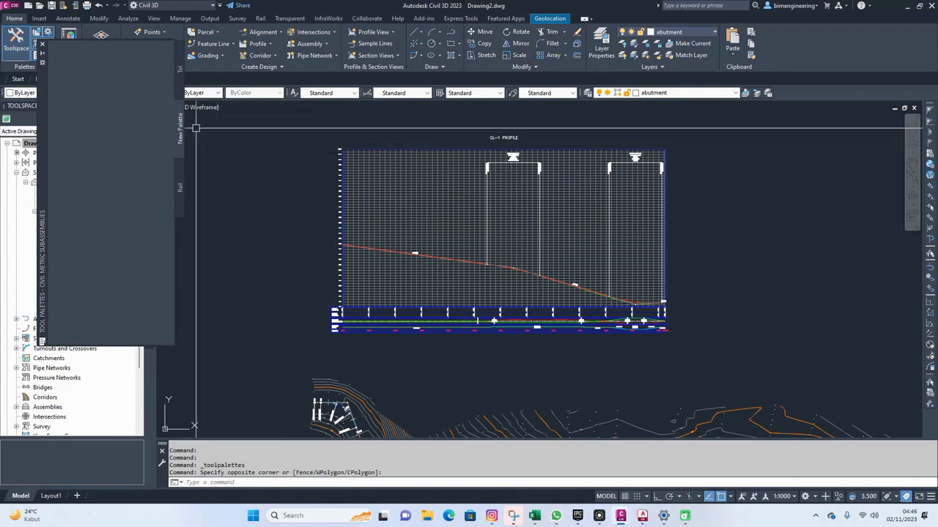
{"action": "right_click", "coordinate": [180, 123]}
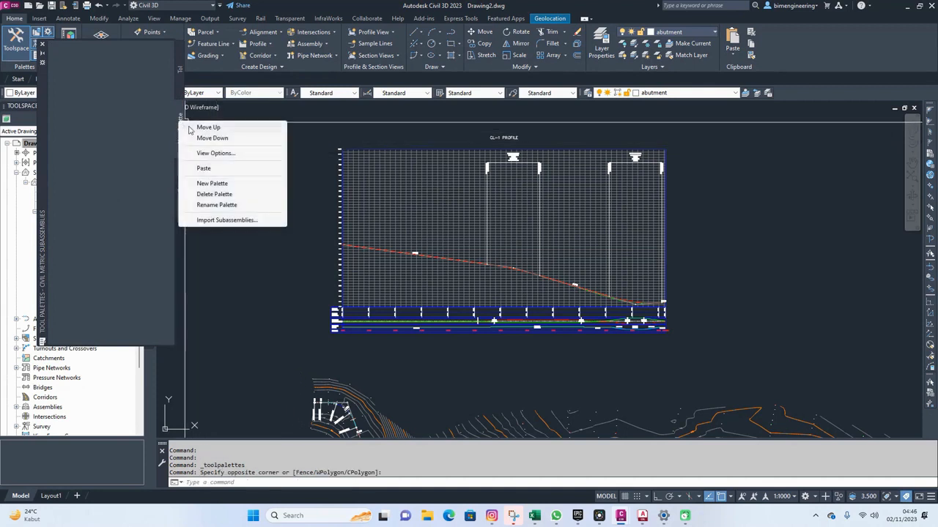
{"action": "left_click", "coordinate": [216, 194]}
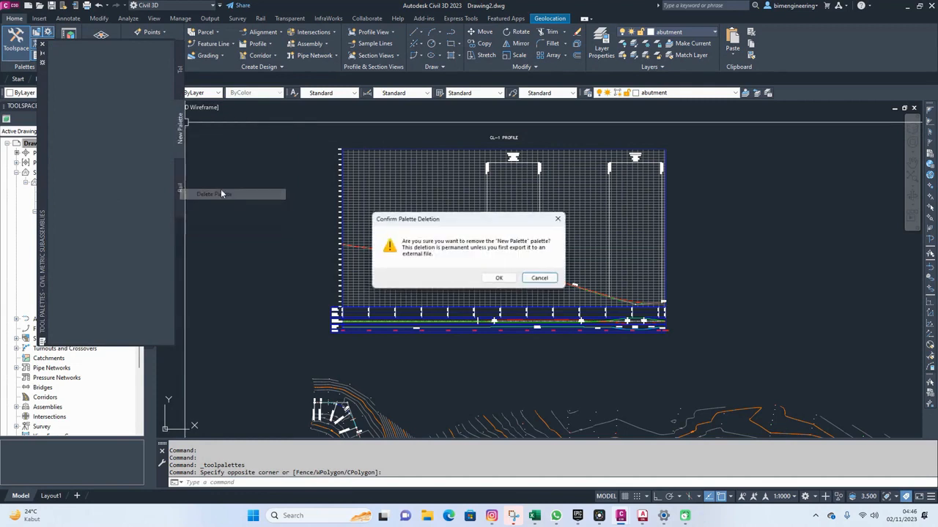
{"action": "left_click", "coordinate": [499, 278]}
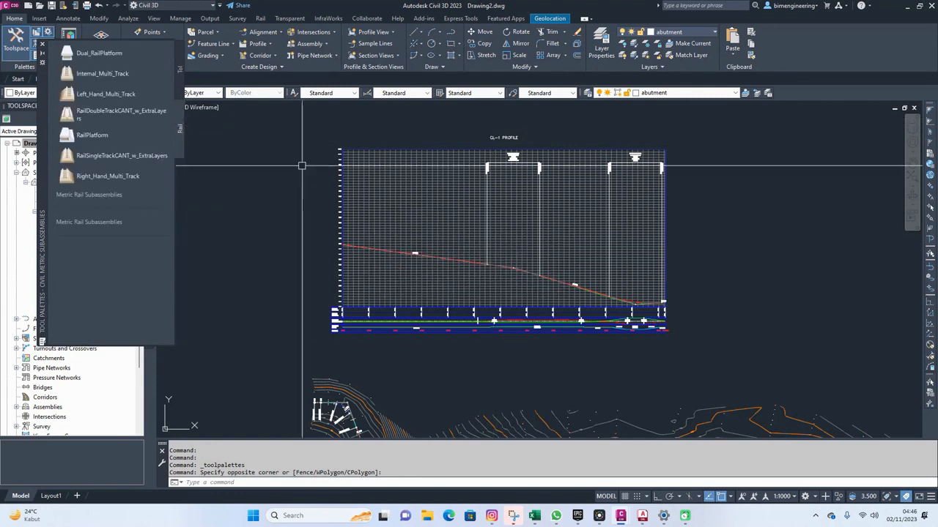
- Create a new tool palette named Latihan in the metric subassemblies set
{"action": "left_click", "coordinate": [180, 90]}
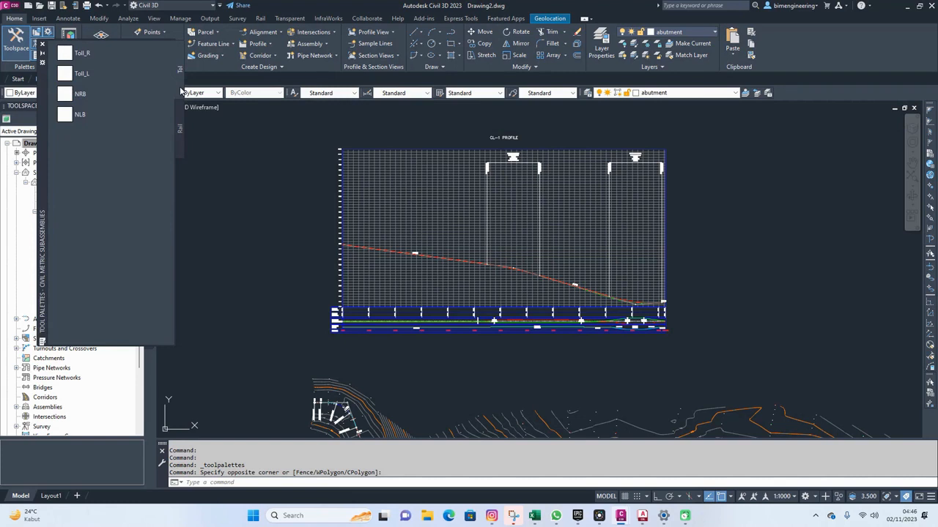
{"action": "right_click", "coordinate": [181, 90]}
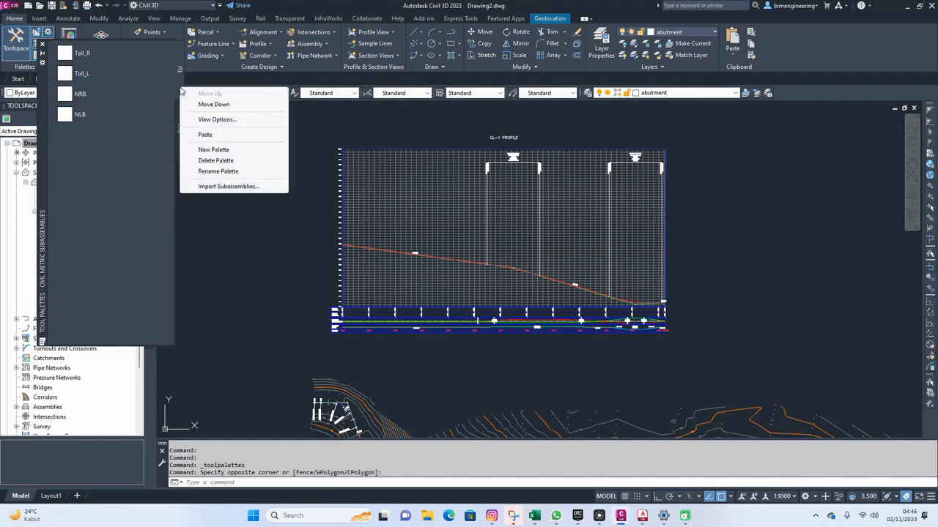
{"action": "left_click", "coordinate": [212, 150]}
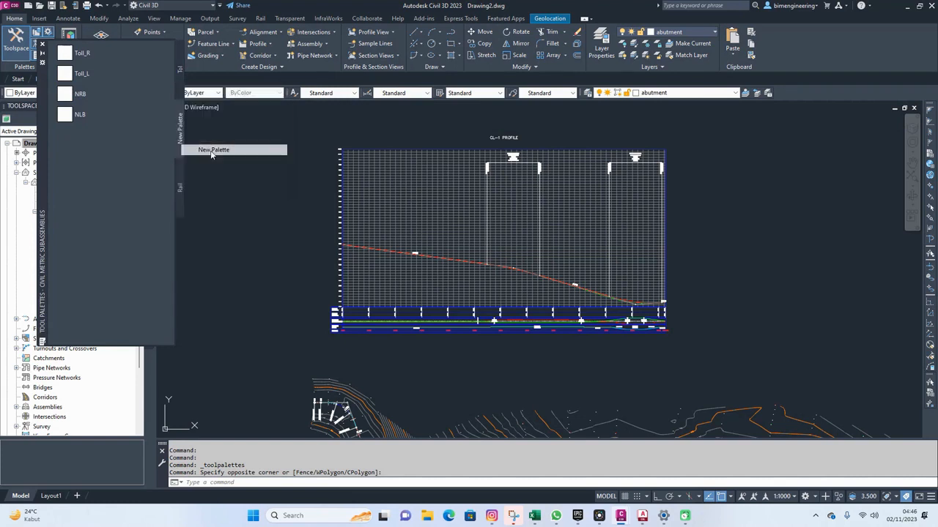
{"action": "type", "text": "Latihan"}
{"action": "key", "text": "Return"}
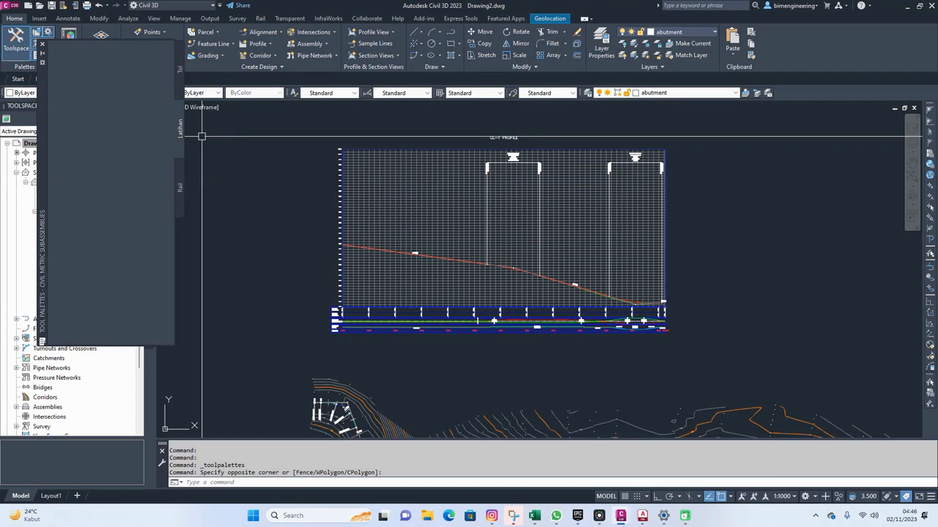
- Import the Daylight, Road4Layer and Shoulder2layer subassemblies from D:\Module\Pkt File\Pkt File into the Latihan tool palette
{"action": "right_click", "coordinate": [184, 130]}
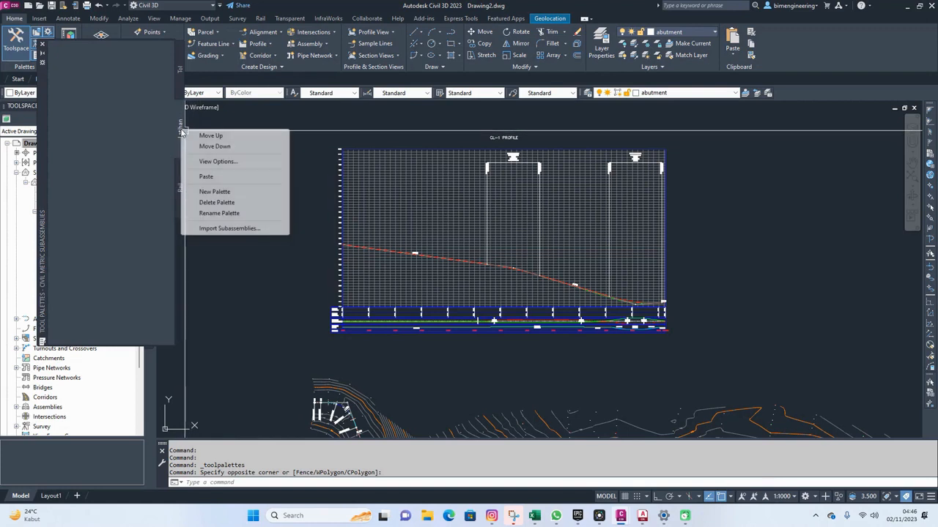
{"action": "left_click", "coordinate": [229, 229]}
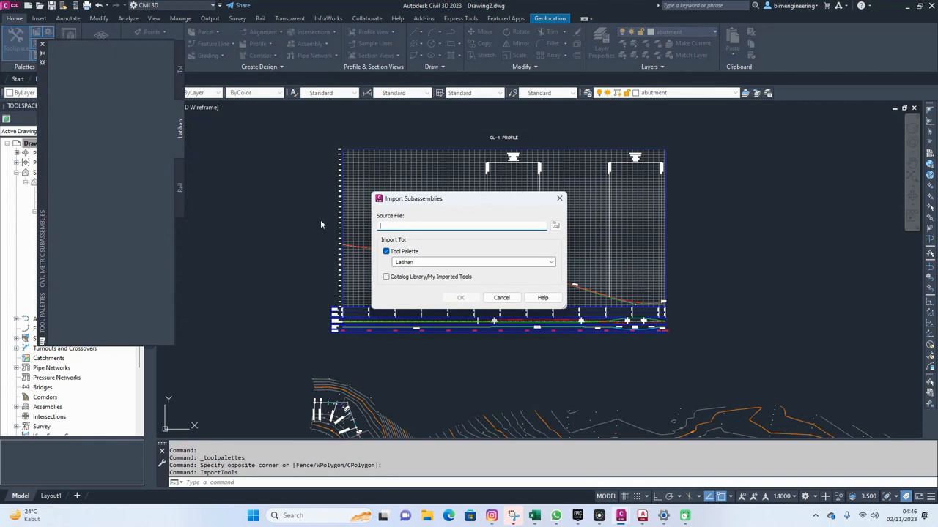
{"action": "left_click", "coordinate": [554, 227]}
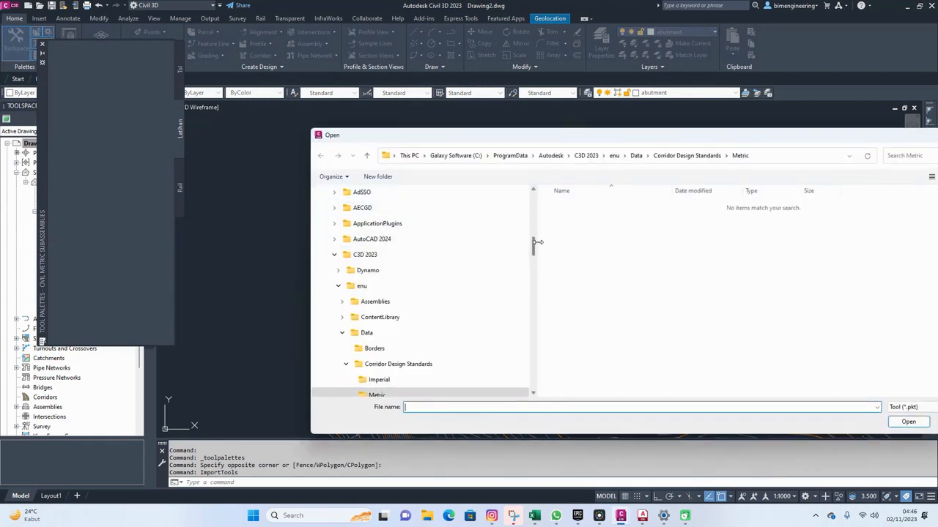
{"action": "left_click_drag", "start_coordinate": [534, 249], "coordinate": [513, 382]}
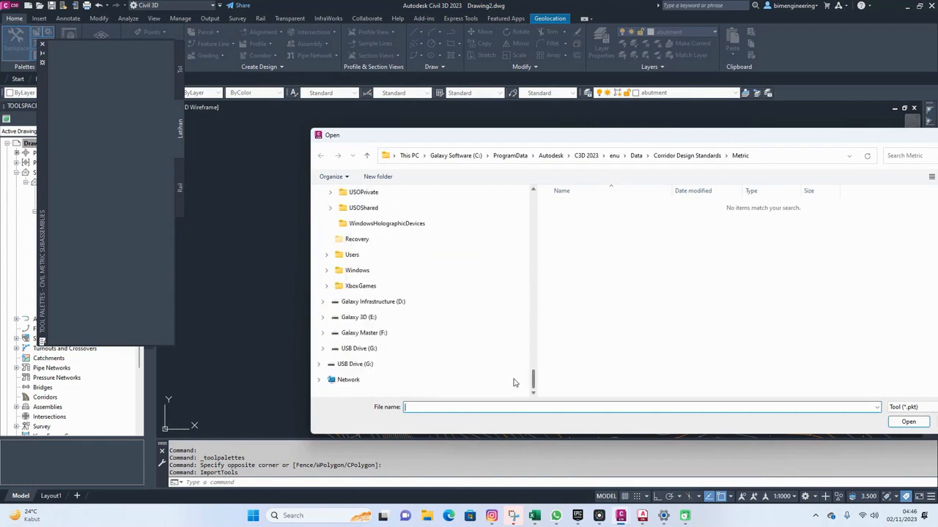
{"action": "left_click", "coordinate": [372, 304]}
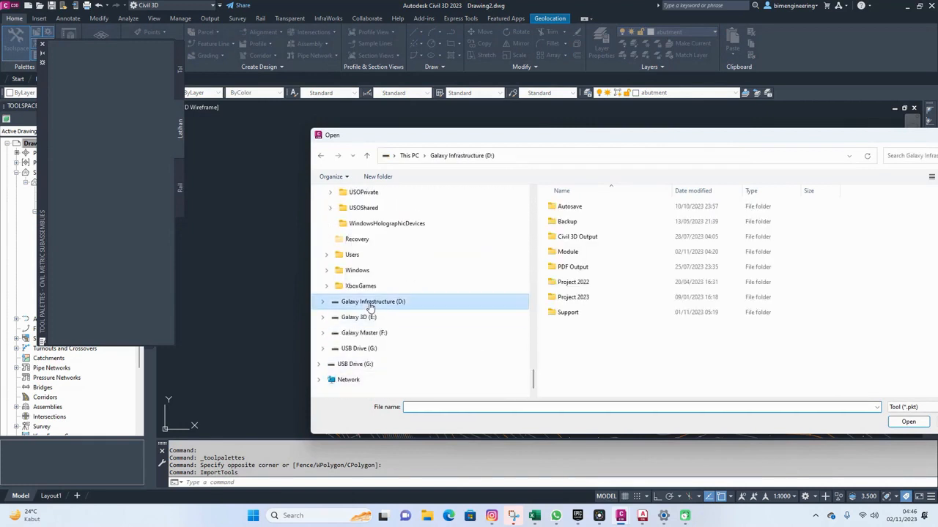
{"action": "double_click", "coordinate": [571, 253]}
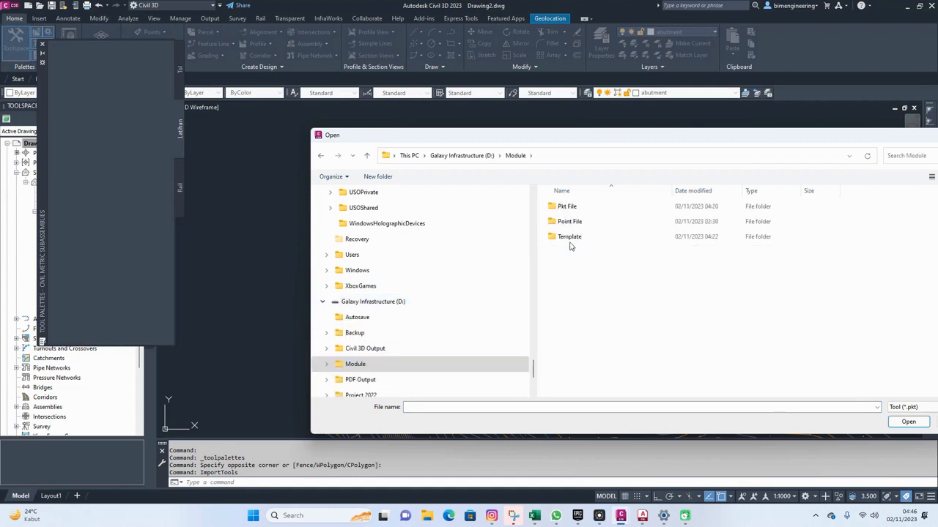
{"action": "double_click", "coordinate": [571, 207]}
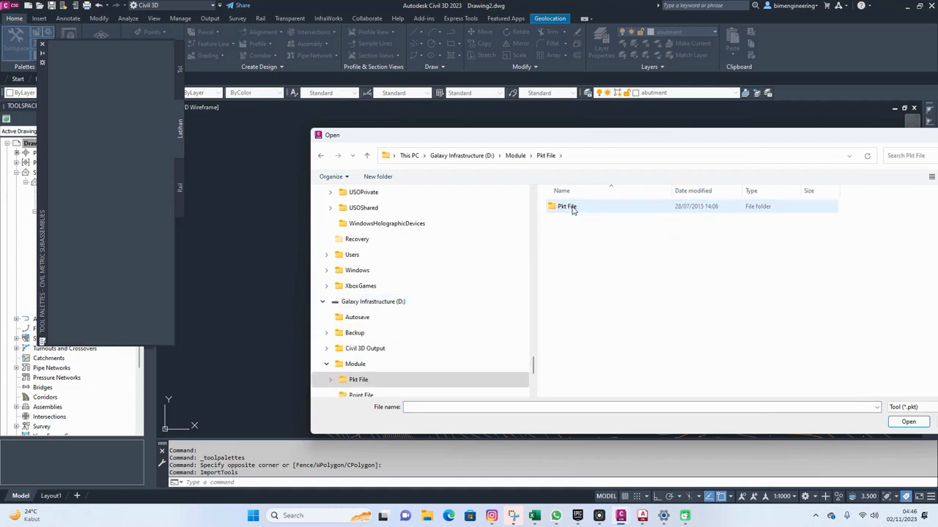
{"action": "double_click", "coordinate": [572, 208]}
{"action": "left_click_drag", "start_coordinate": [593, 262], "coordinate": [571, 209]}
{"action": "left_click", "coordinate": [908, 422]}
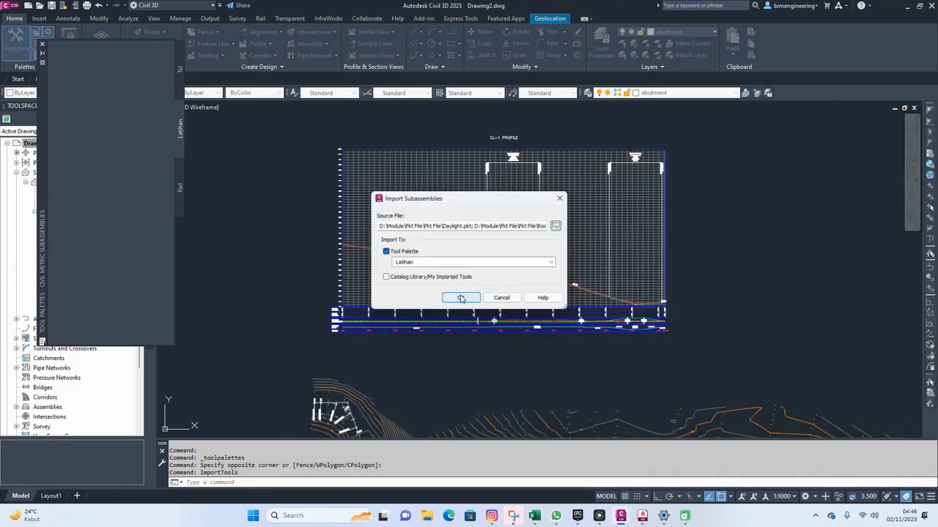
{"action": "left_click", "coordinate": [460, 298]}
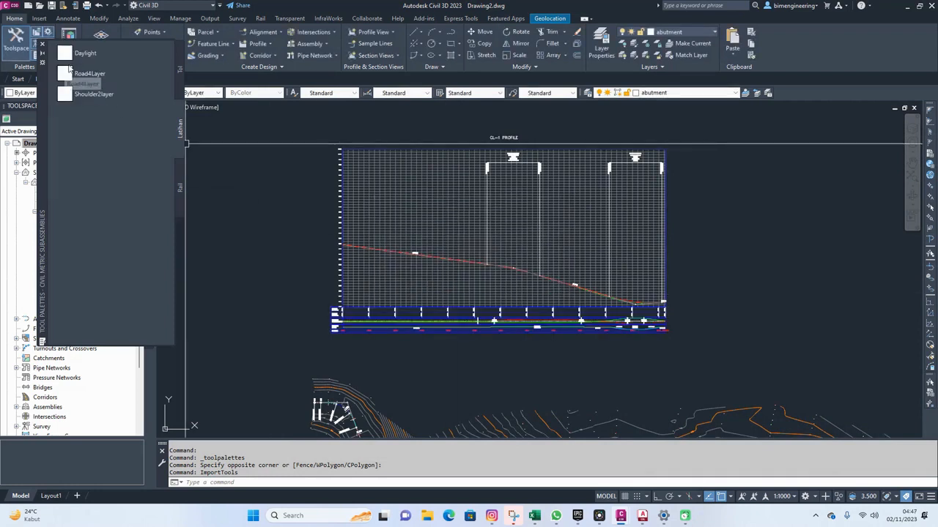
- Set up a new assembly named Jalan with type Undivided Crowned Road and assembly style Standard
{"action": "middle_click_drag", "start_coordinate": [369, 126], "coordinate": [450, 220]}
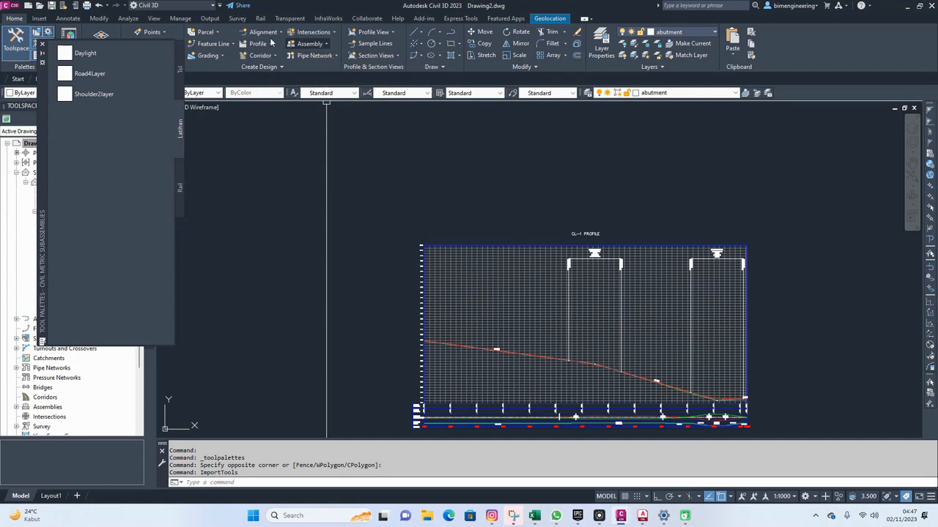
{"action": "left_click", "coordinate": [310, 44]}
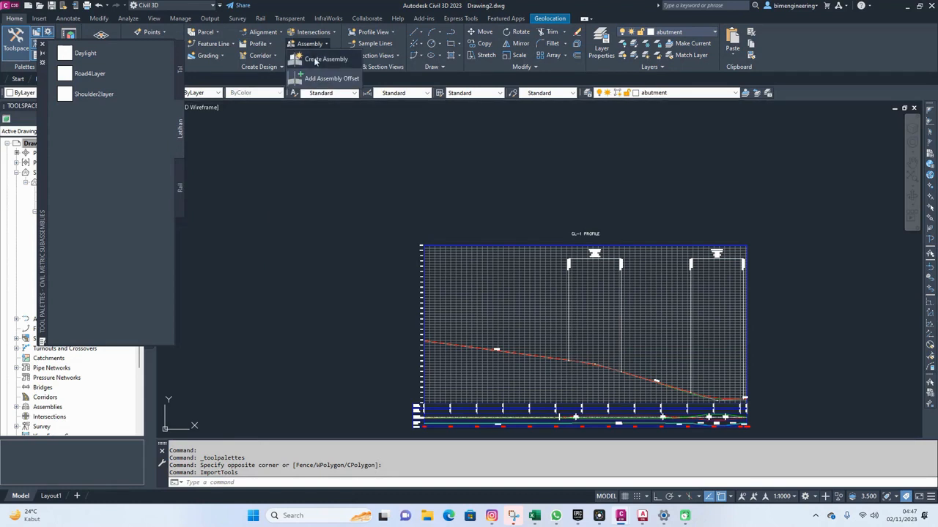
{"action": "left_click", "coordinate": [315, 59]}
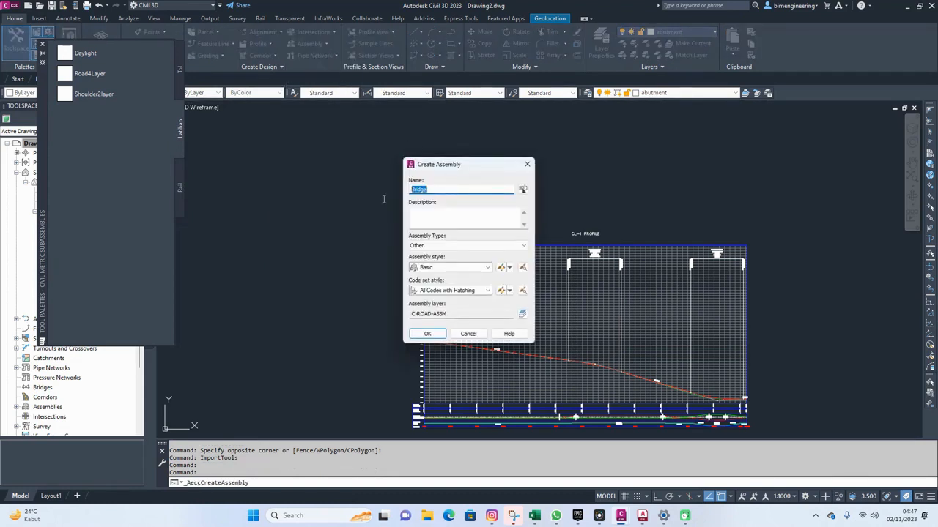
{"action": "type", "text": "3"}
{"action": "type", "text": "ala"}
{"action": "type", "text": "n"}
{"action": "left_click", "coordinate": [443, 246]}
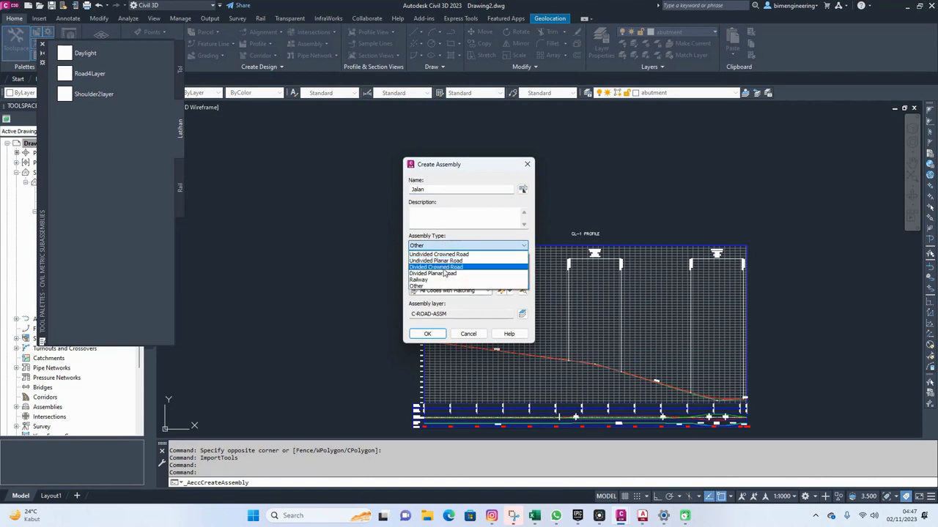
{"action": "left_click", "coordinate": [441, 254]}
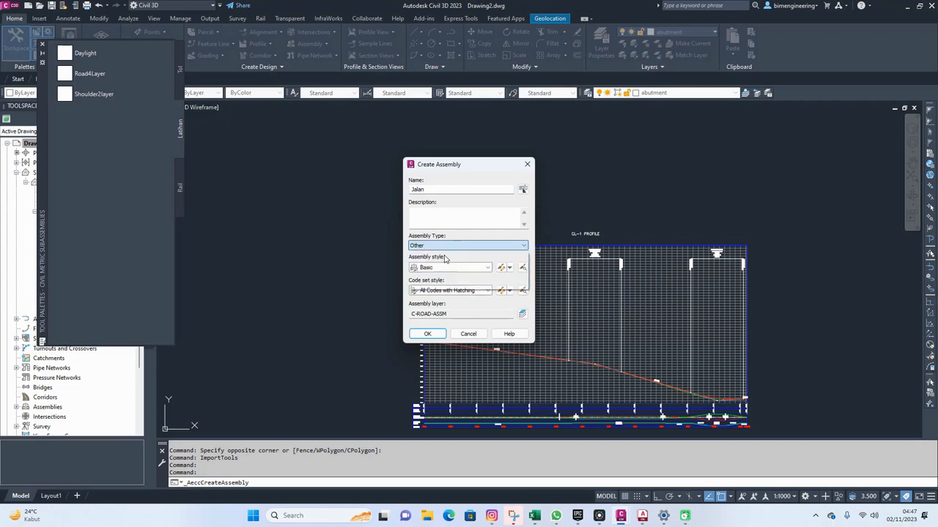
{"action": "left_click", "coordinate": [450, 268]}
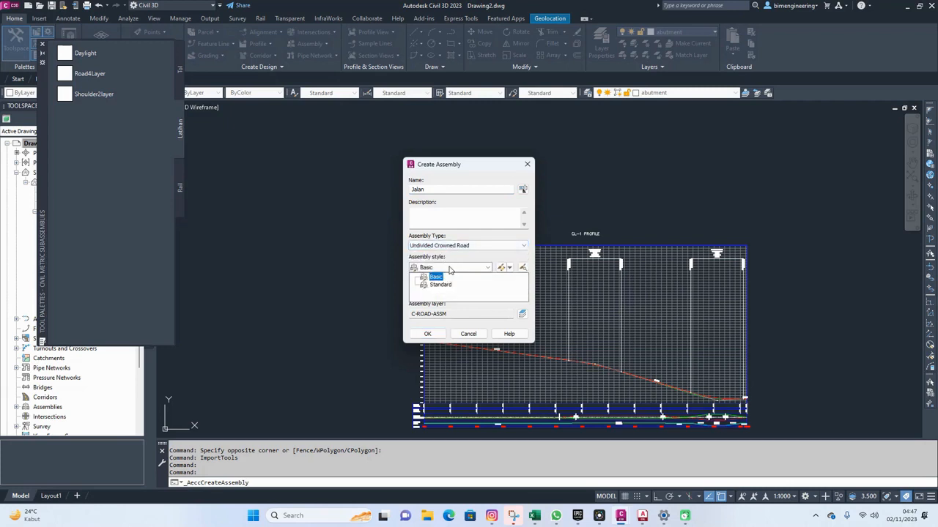
{"action": "left_click", "coordinate": [445, 285]}
{"action": "left_click", "coordinate": [446, 285]}
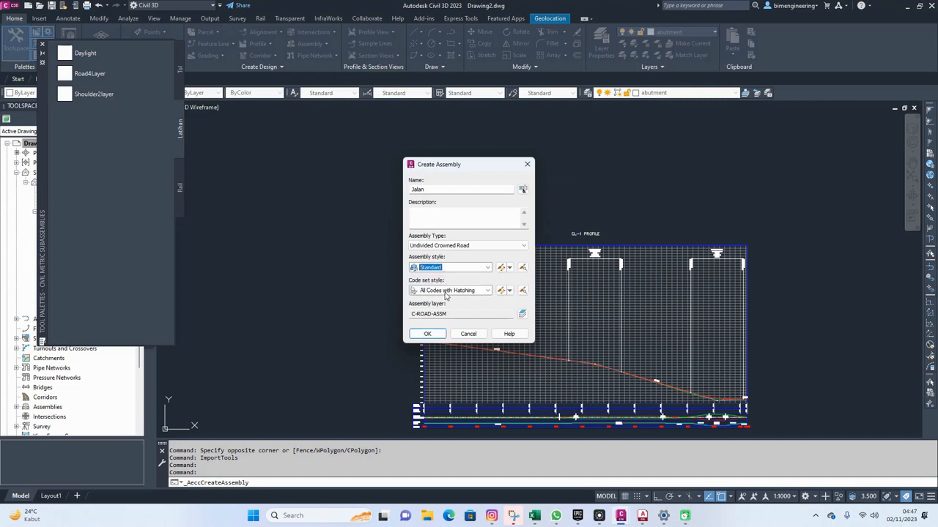
- Place the Jalan assembly baseline in the empty area above the CL-1 profile view
{"action": "left_click", "coordinate": [427, 334]}
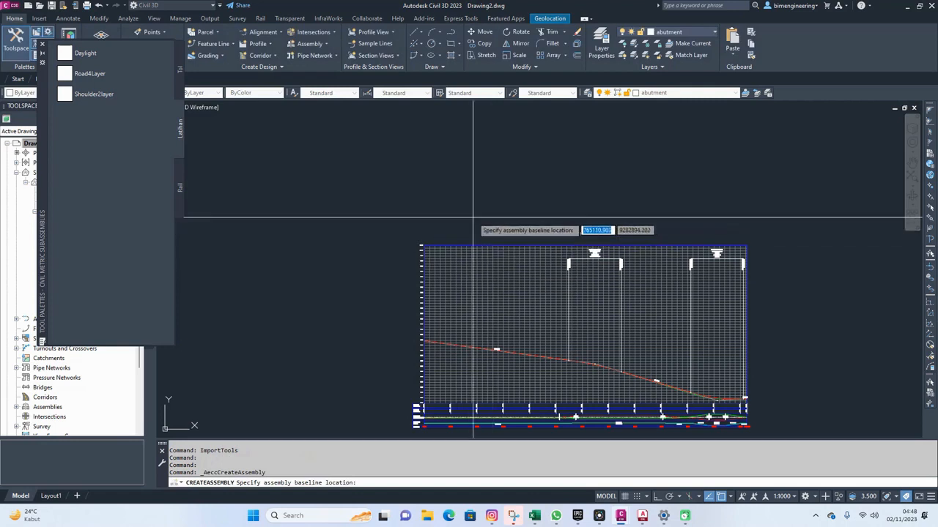
{"action": "scroll", "coordinate": [474, 227], "scroll_direction": "down", "scroll_amount": 4}
{"action": "scroll", "coordinate": [506, 202], "scroll_direction": "up", "scroll_amount": 2}
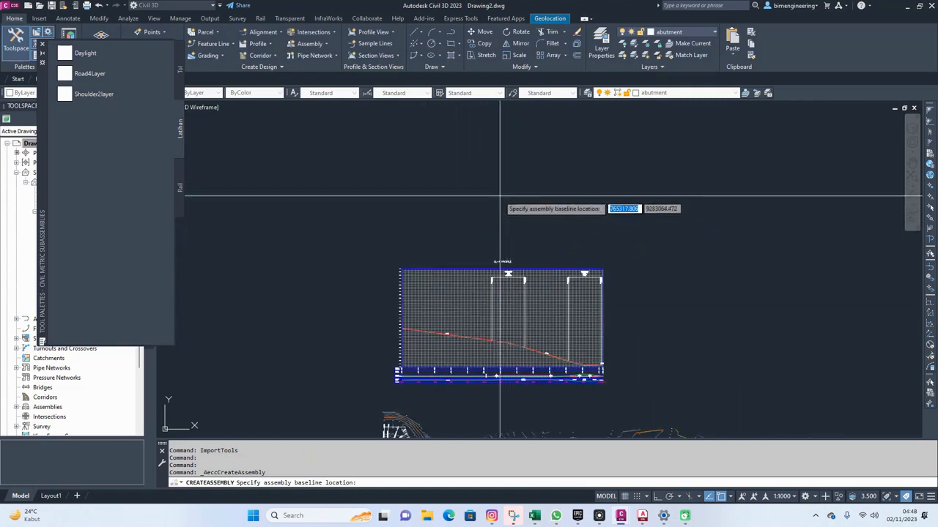
{"action": "scroll", "coordinate": [519, 241], "scroll_direction": "up", "scroll_amount": 4}
{"action": "scroll", "coordinate": [481, 280], "scroll_direction": "down", "scroll_amount": 3}
{"action": "left_click", "coordinate": [501, 222]}
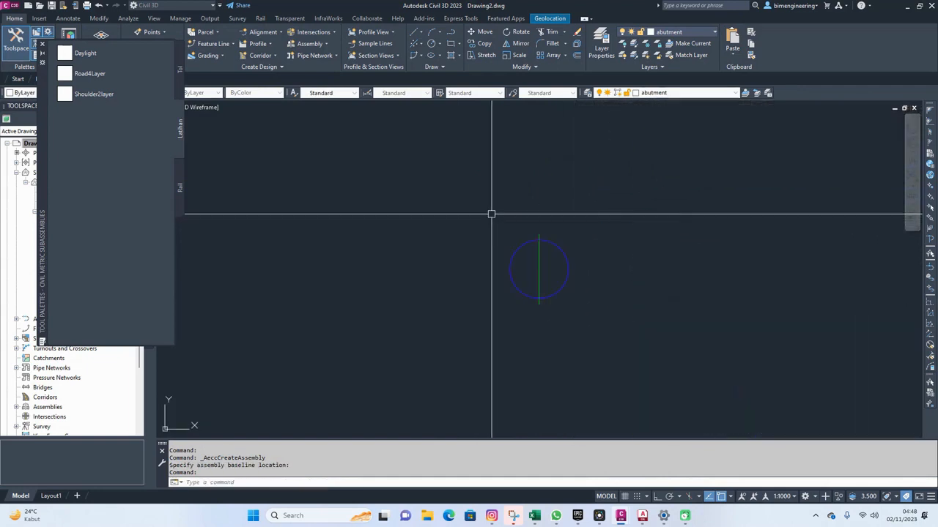
- Change the Jalan assembly's object style to Basic in its assembly properties
{"action": "left_click", "coordinate": [549, 242]}
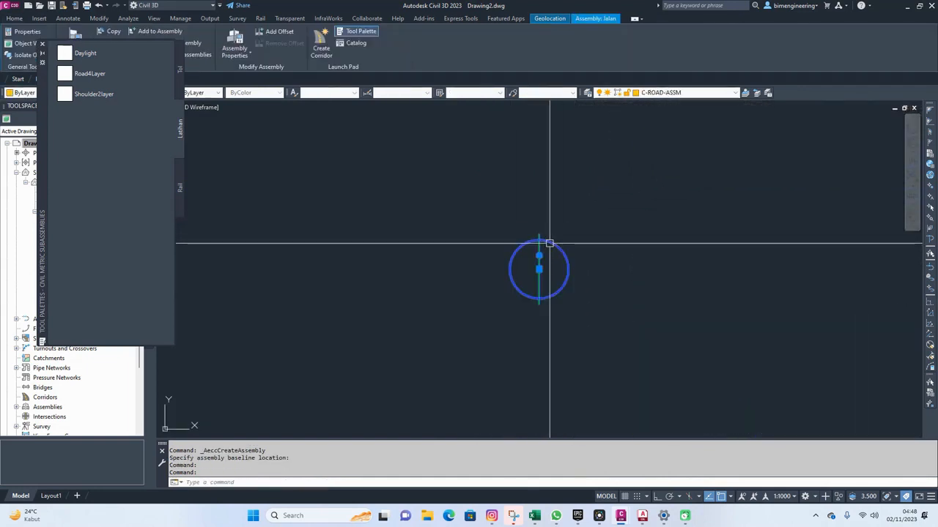
{"action": "key", "text": "Escape"}
{"action": "left_click", "coordinate": [549, 244]}
{"action": "right_click", "coordinate": [561, 246]}
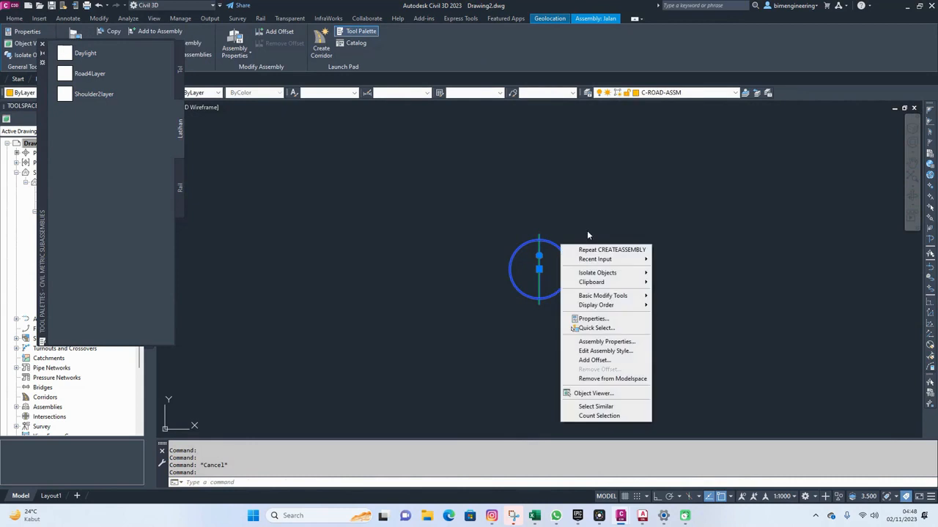
{"action": "left_click", "coordinate": [606, 342]}
{"action": "left_click", "coordinate": [387, 249]}
{"action": "left_click", "coordinate": [352, 264]}
{"action": "left_click", "coordinate": [575, 359]}
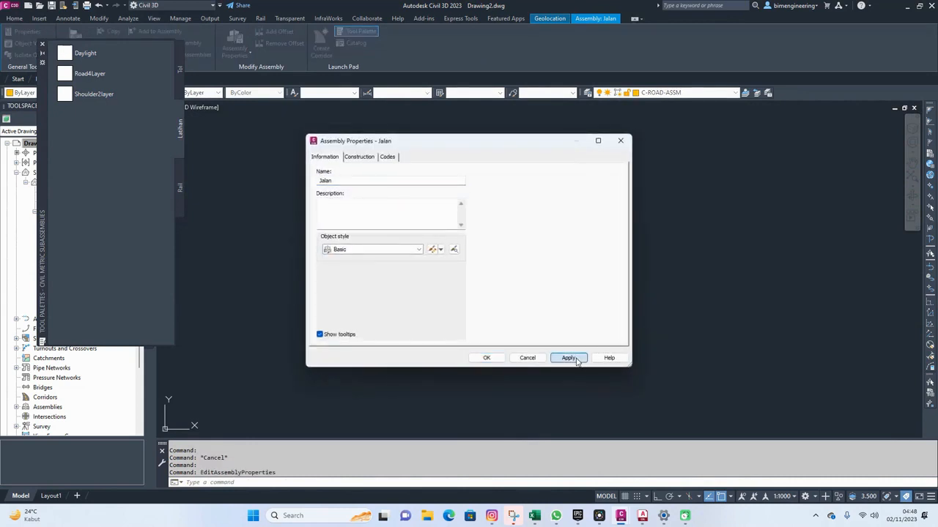
{"action": "left_click", "coordinate": [486, 358]}
{"action": "key", "text": "Escape"}
{"action": "left_click", "coordinate": [540, 241]}
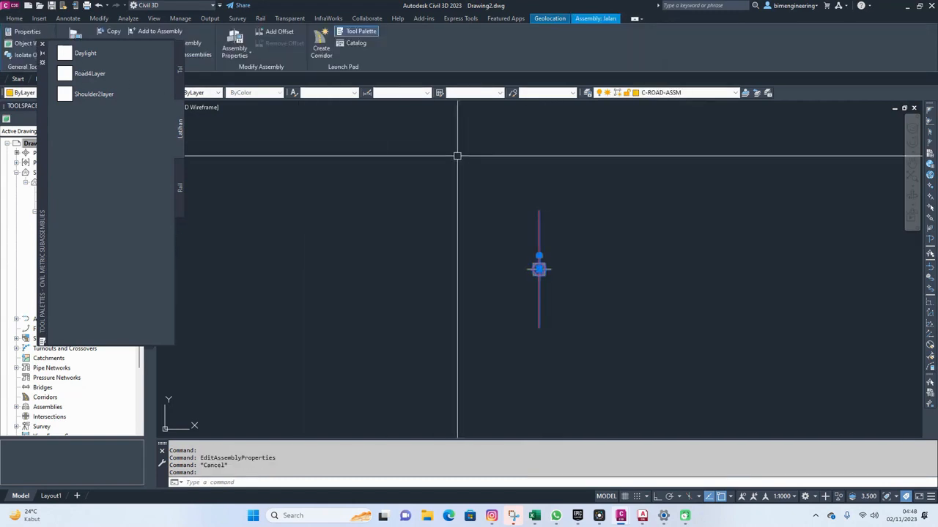
{"action": "key", "text": "Escape"}
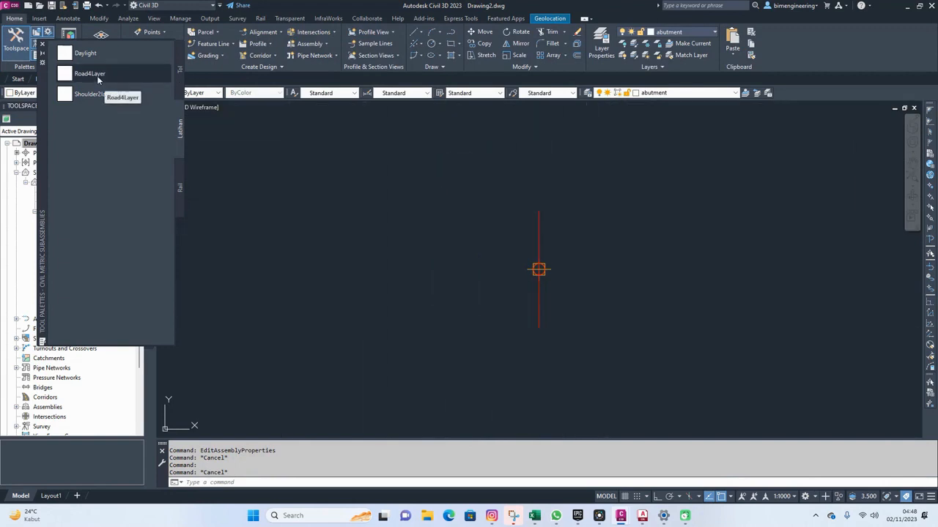
- Add the Road4Layer subassembly to the assembly's left side with superelevation set to Left Outside Lane Slope
{"action": "left_click", "coordinate": [153, 81]}
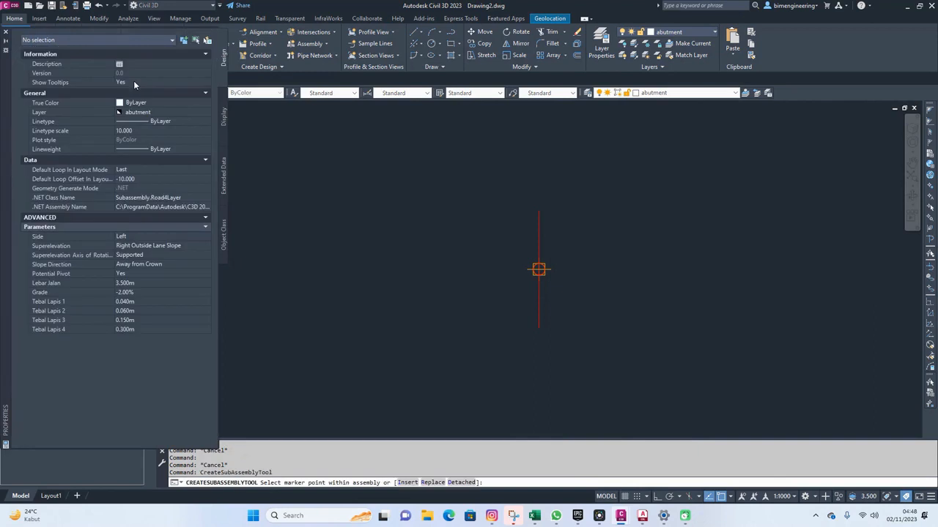
{"action": "left_click", "coordinate": [167, 248]}
{"action": "left_click", "coordinate": [167, 248]}
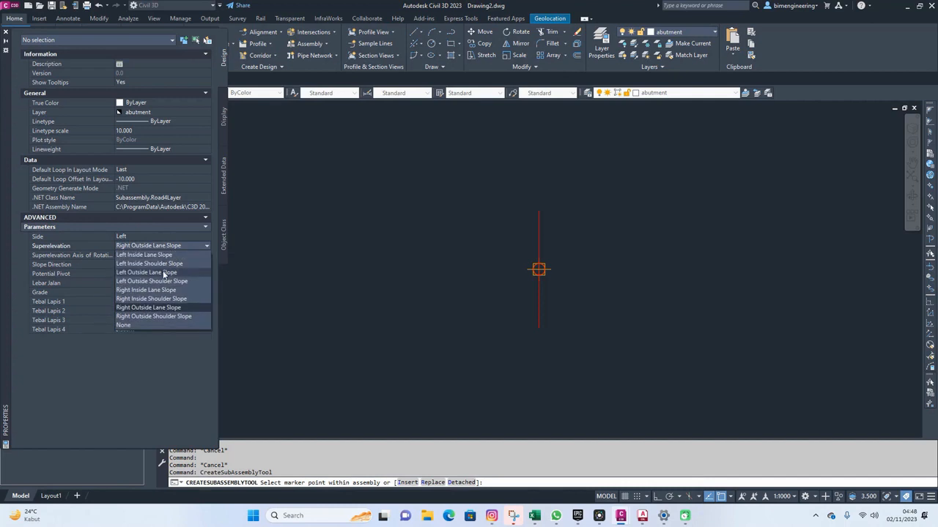
{"action": "left_click", "coordinate": [164, 273]}
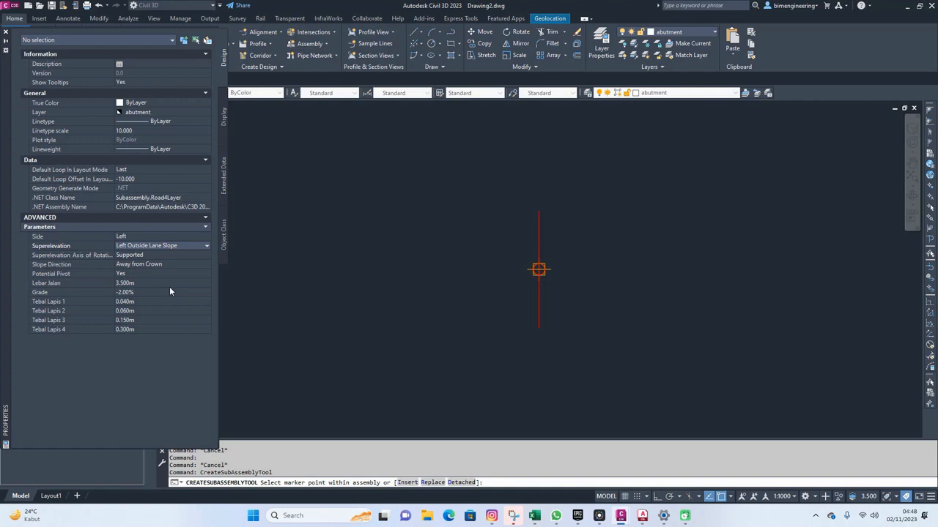
{"action": "left_click", "coordinate": [540, 218]}
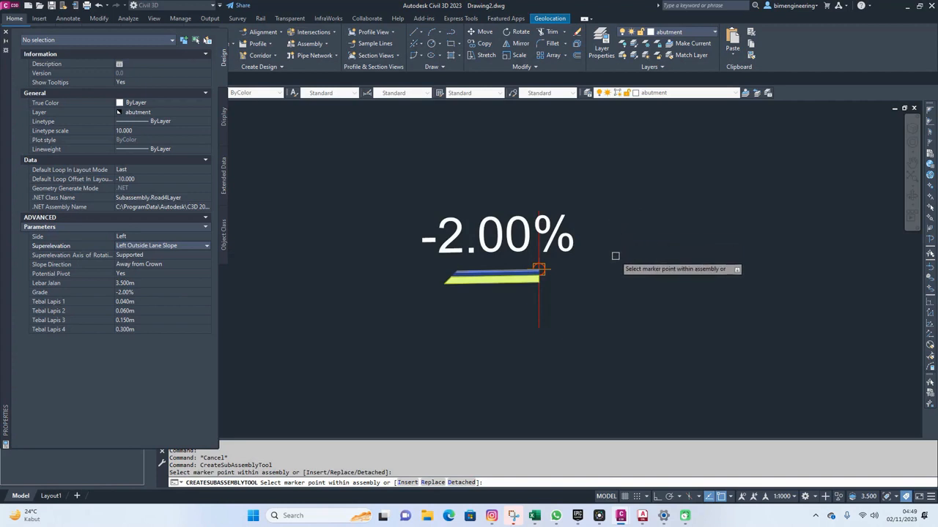
- Add a Road4Layer lane with side Right and superelevation Right Outside Lane Slope to the assembly, and finish placing lanes
{"action": "left_click", "coordinate": [177, 236]}
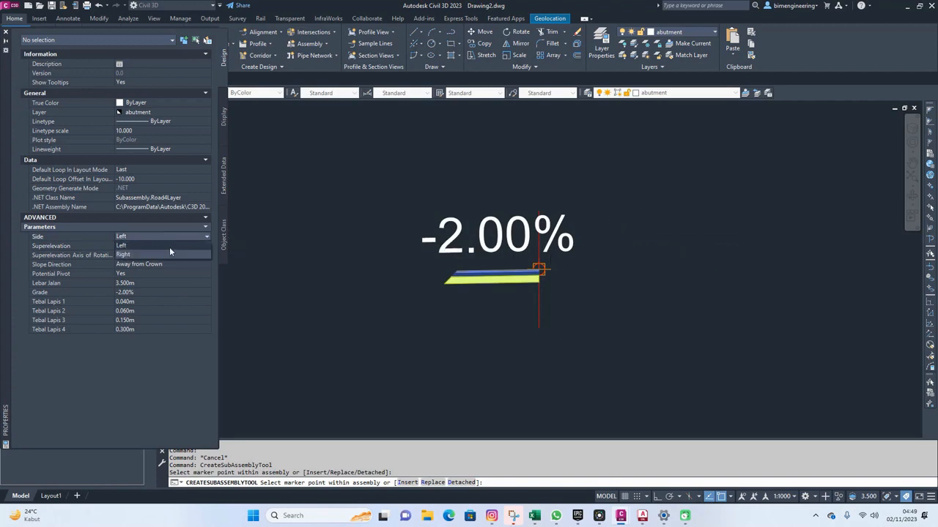
{"action": "left_click", "coordinate": [169, 250]}
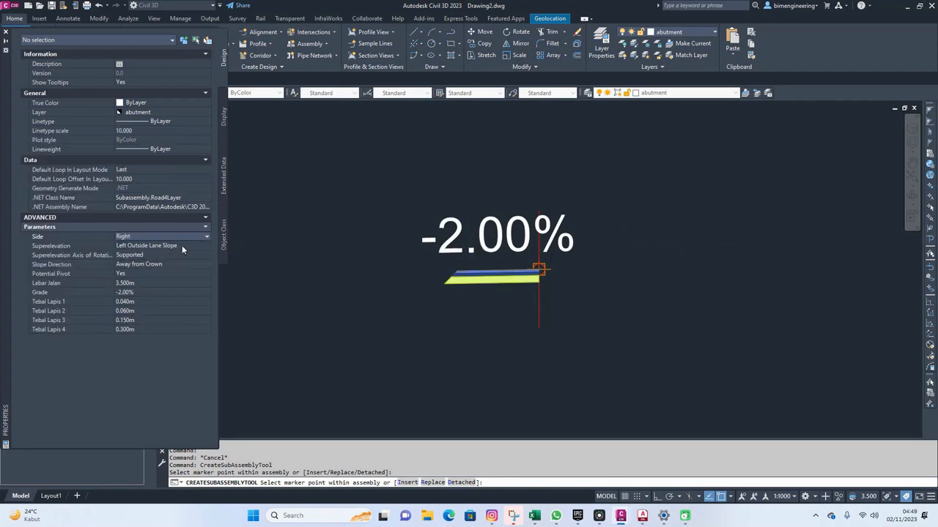
{"action": "left_click", "coordinate": [182, 248]}
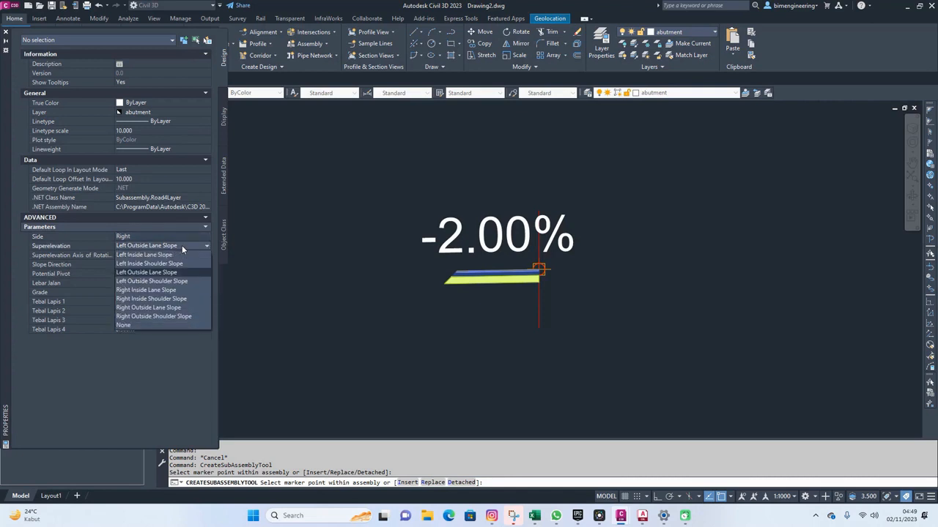
{"action": "left_click", "coordinate": [181, 308]}
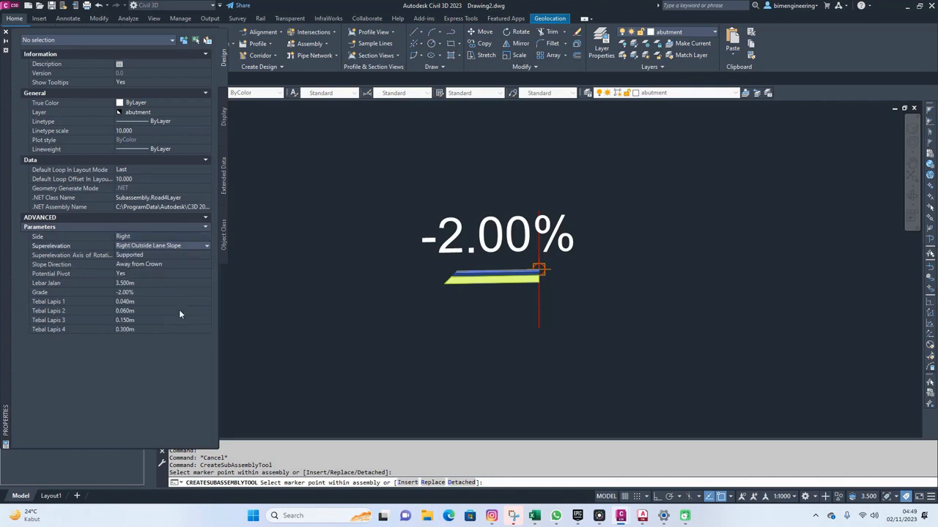
{"action": "left_click", "coordinate": [532, 313]}
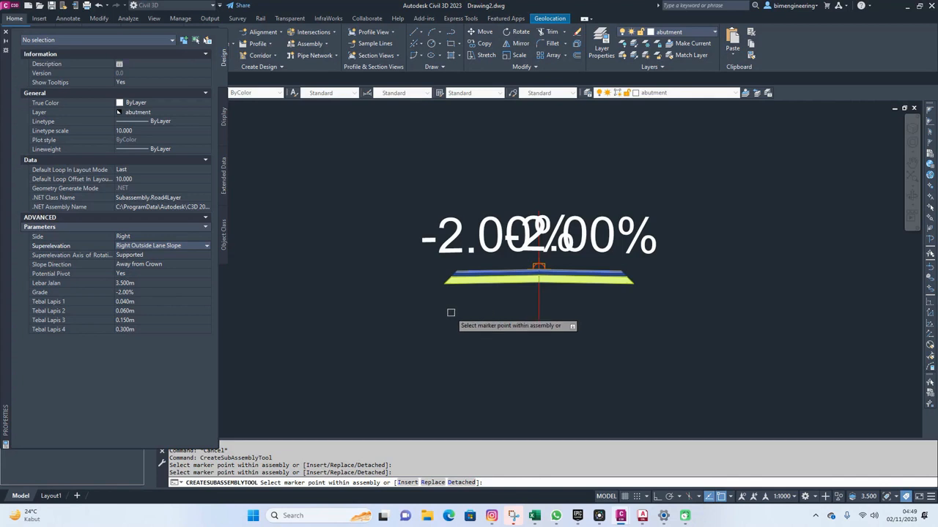
{"action": "key", "text": "Escape"}
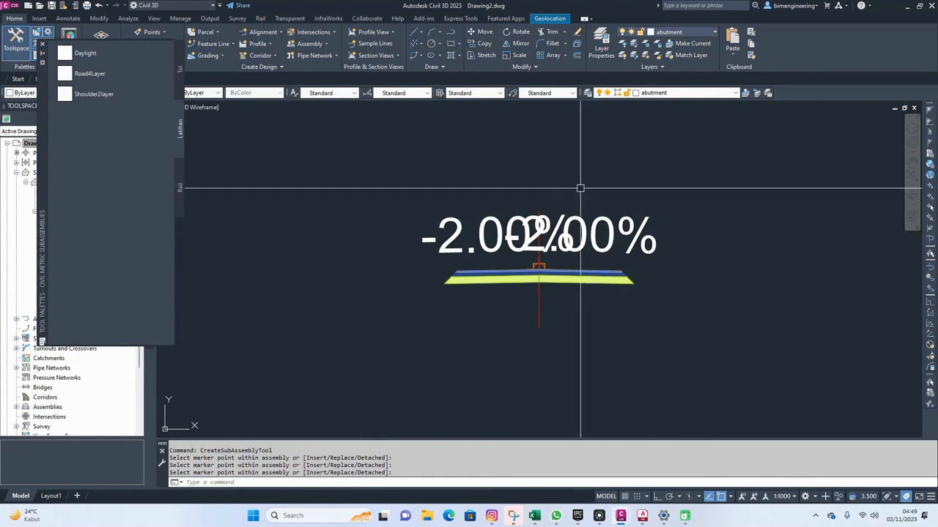
- Add a Shoulder2layer subassembly with side Left and superelevation Left Outside Shoulder Slope to the left lane's outer top edge
{"action": "left_click", "coordinate": [72, 97]}
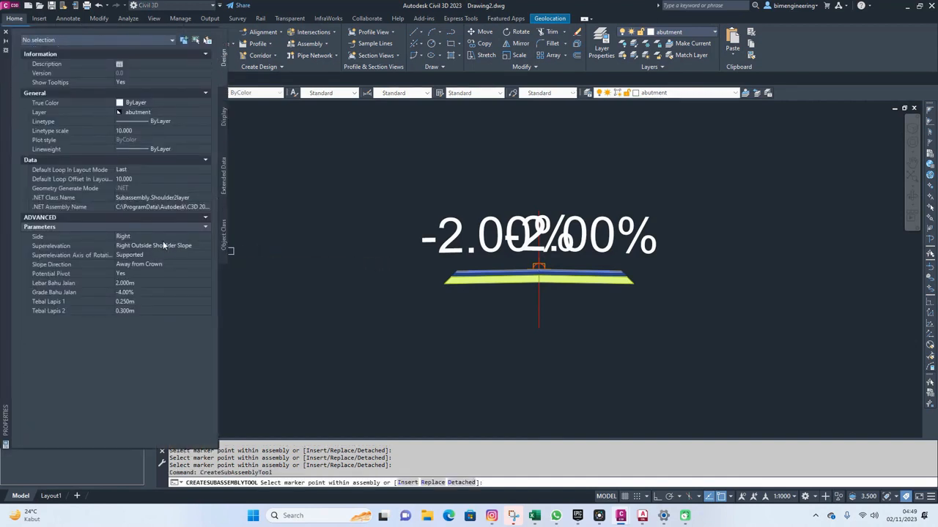
{"action": "left_click", "coordinate": [132, 236]}
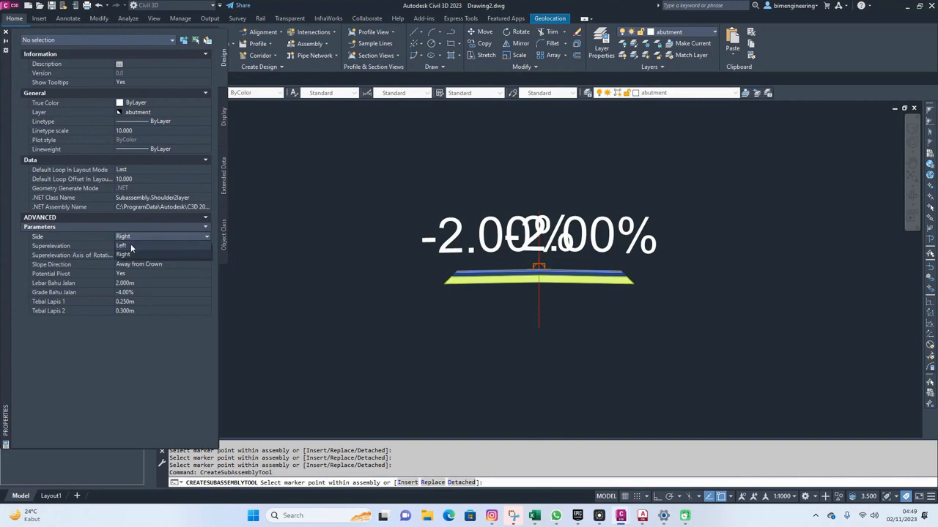
{"action": "left_click", "coordinate": [131, 246]}
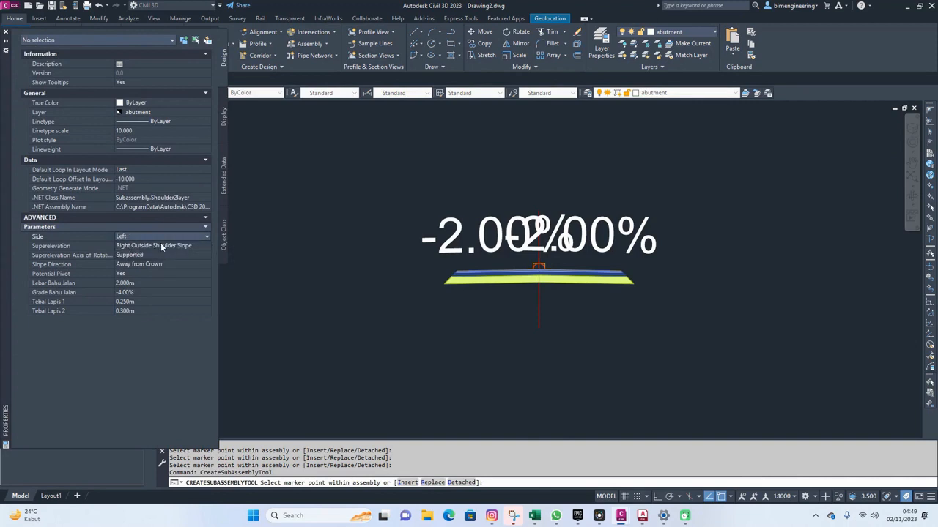
{"action": "left_click", "coordinate": [163, 245]}
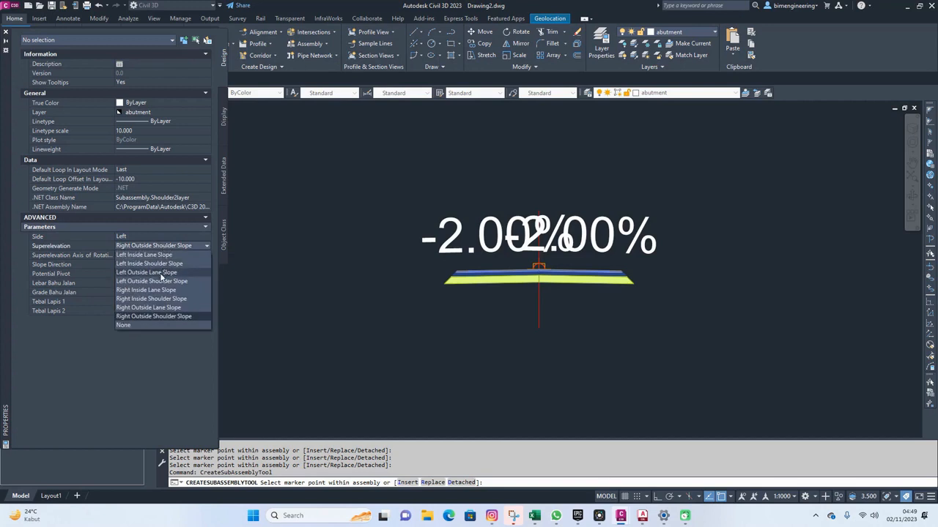
{"action": "left_click", "coordinate": [159, 282]}
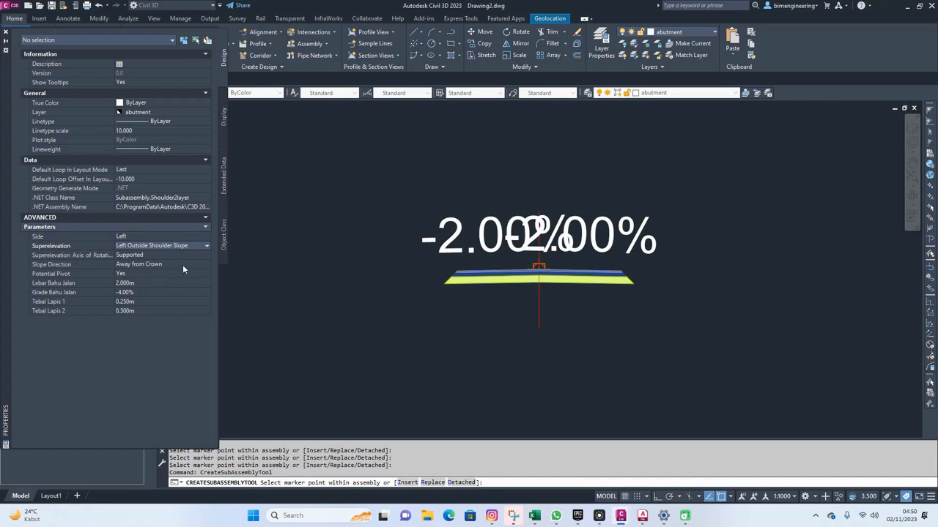
{"action": "scroll", "coordinate": [478, 277], "scroll_direction": "up", "scroll_amount": 4}
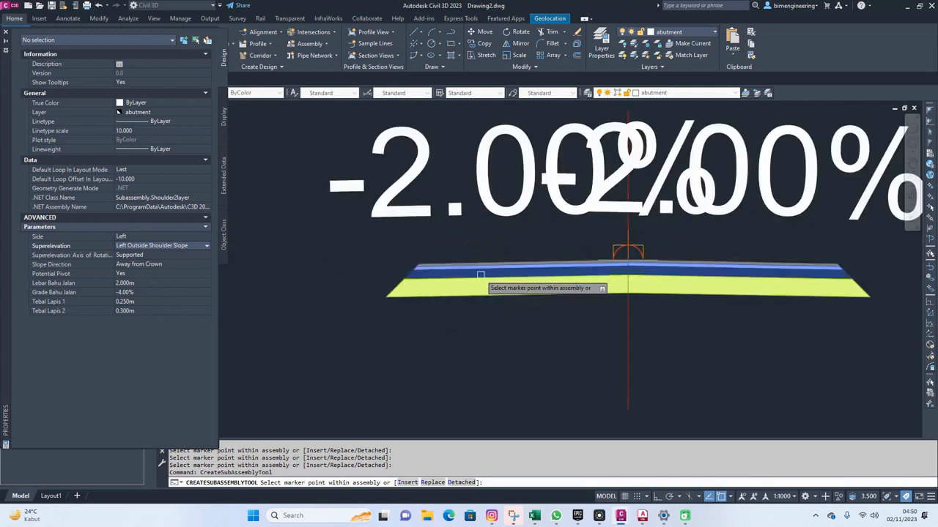
{"action": "scroll", "coordinate": [422, 262], "scroll_direction": "up", "scroll_amount": 3}
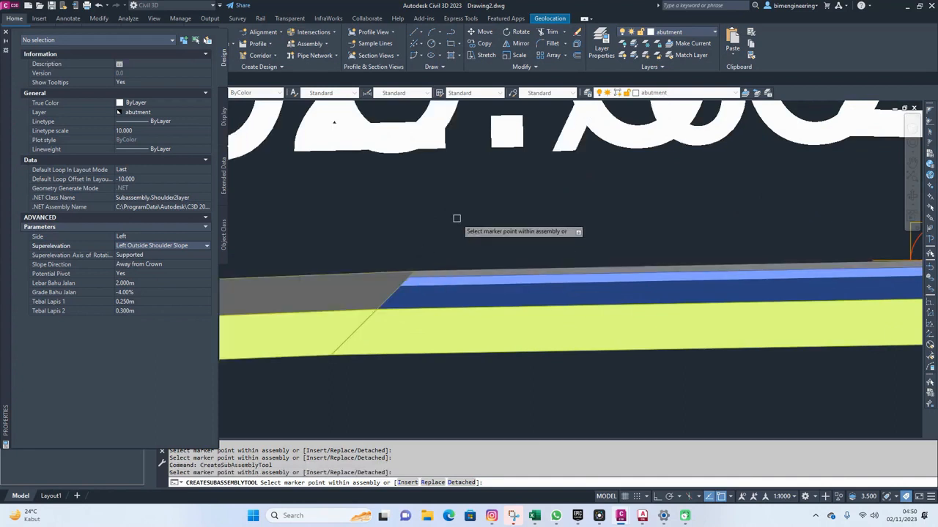
{"action": "scroll", "coordinate": [447, 242], "scroll_direction": "down", "scroll_amount": 4}
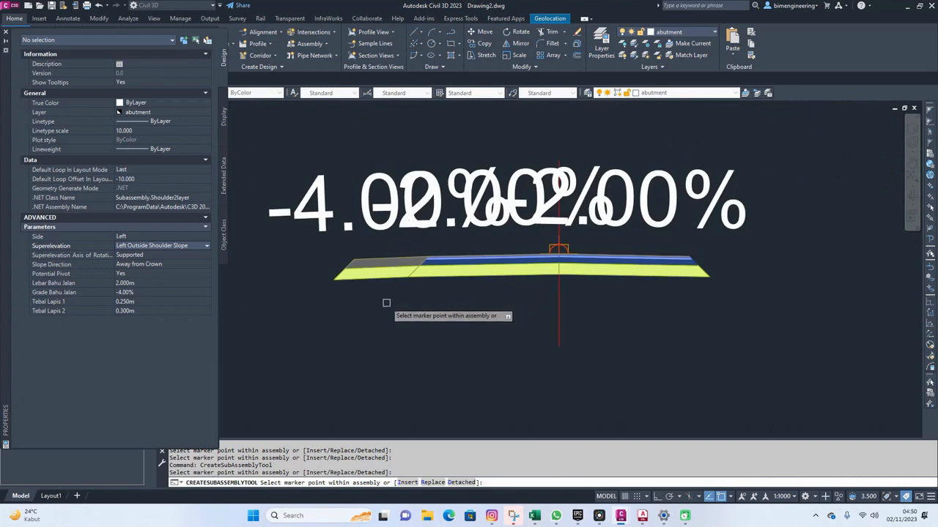
- Add a Shoulder2layer with side Right and superelevation Right Outside Lane Slope to the right lane's outer top edge, and finish placing shoulders
{"action": "left_click", "coordinate": [192, 236]}
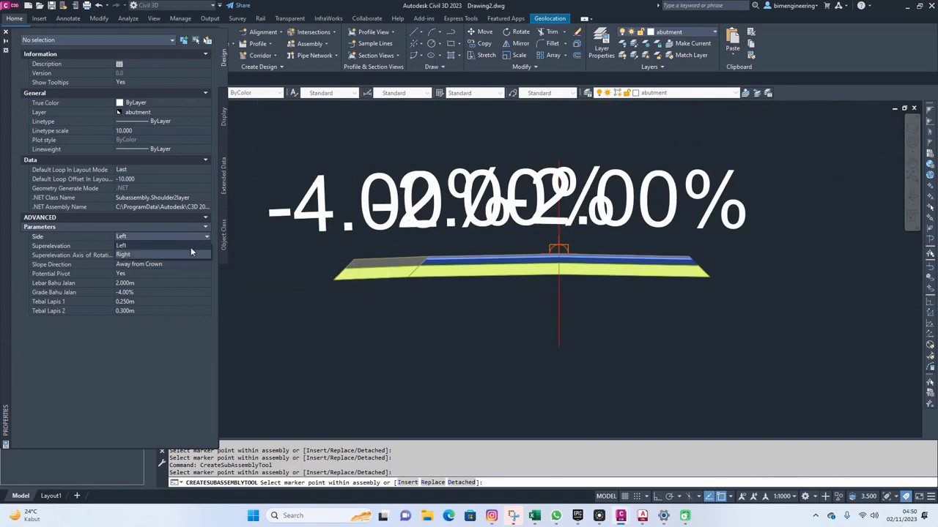
{"action": "left_click", "coordinate": [191, 251]}
{"action": "left_click", "coordinate": [190, 247]}
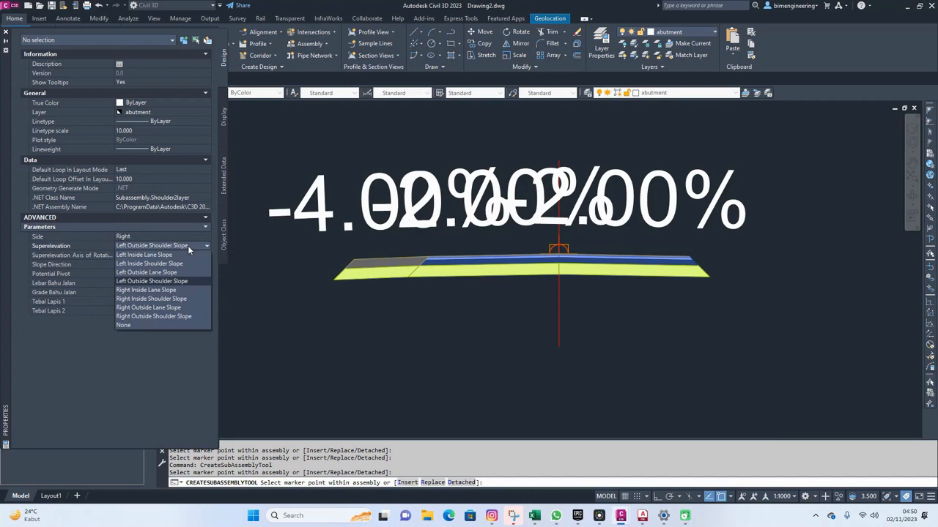
{"action": "left_click", "coordinate": [176, 308]}
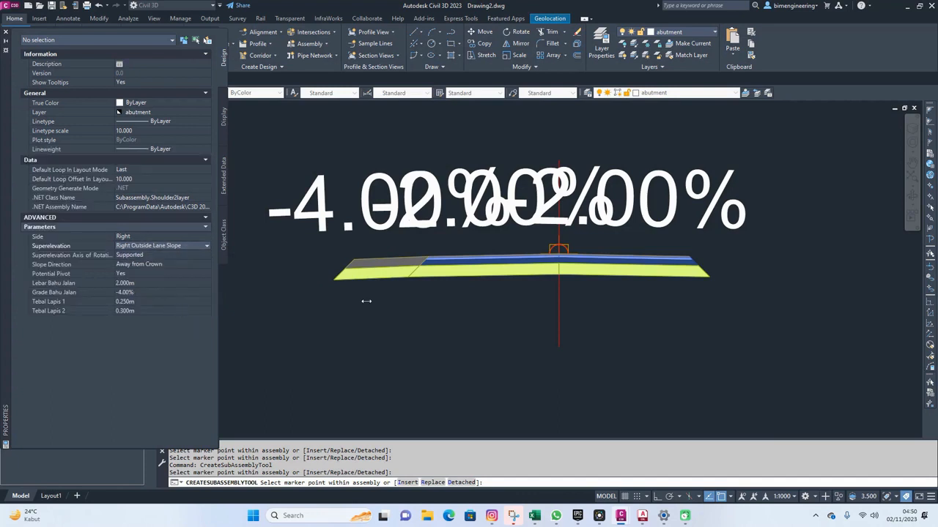
{"action": "scroll", "coordinate": [630, 234], "scroll_direction": "up", "scroll_amount": 8}
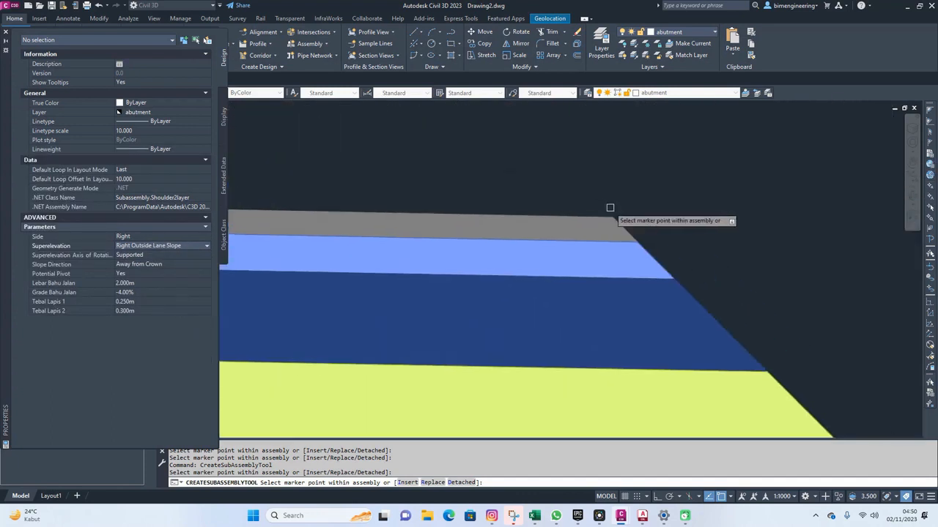
{"action": "scroll", "coordinate": [623, 216], "scroll_direction": "down", "scroll_amount": 8}
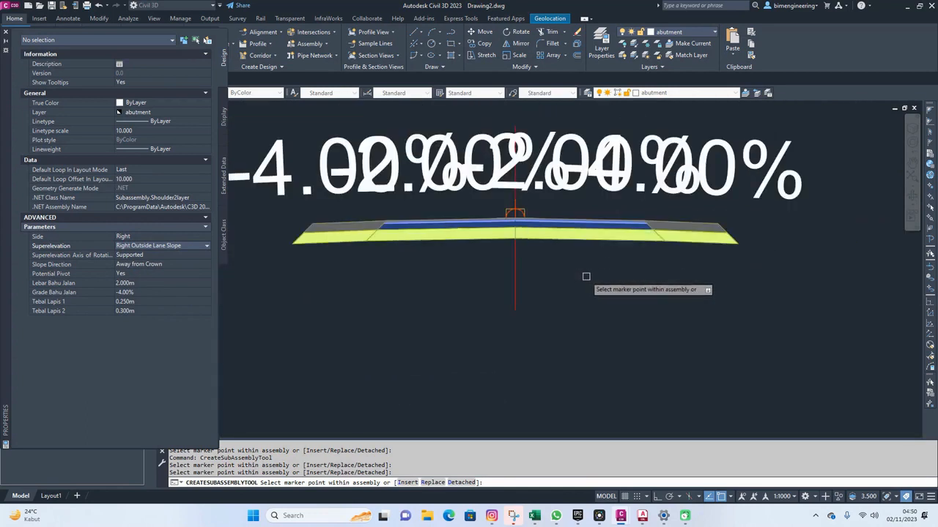
{"action": "key", "text": "Escape"}
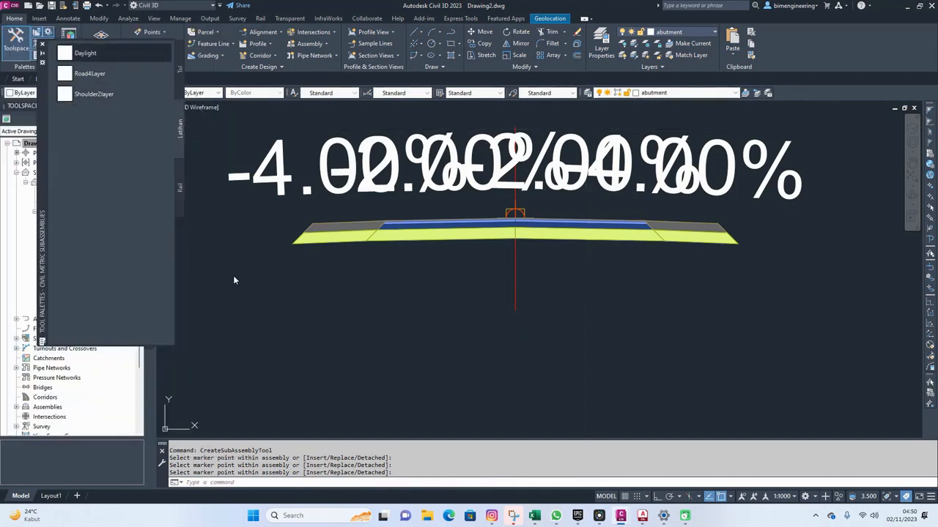
- Attach a left-side Daylight subassembly to the outer bottom corner of the left shoulder
{"action": "key", "text": "Return"}
{"action": "middle_click_drag", "start_coordinate": [234, 293], "coordinate": [402, 290]}
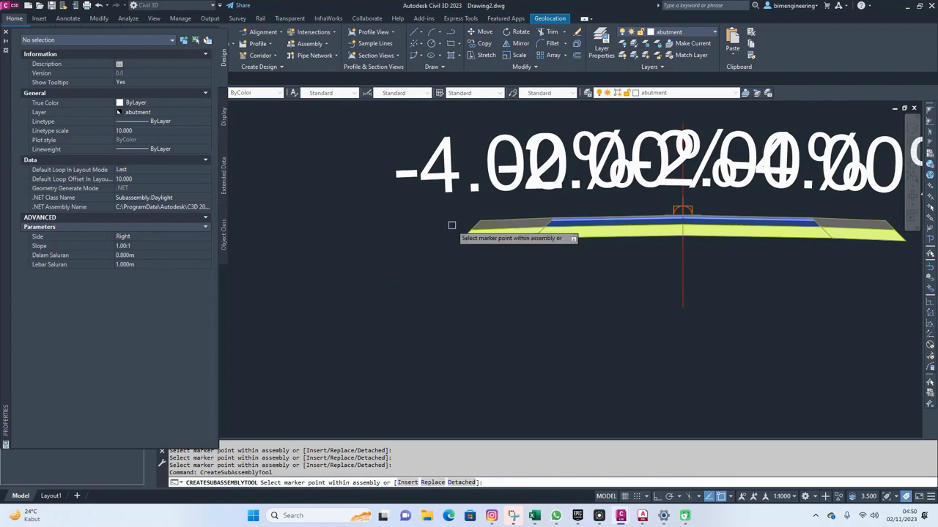
{"action": "scroll", "coordinate": [449, 262], "scroll_direction": "up", "scroll_amount": 2}
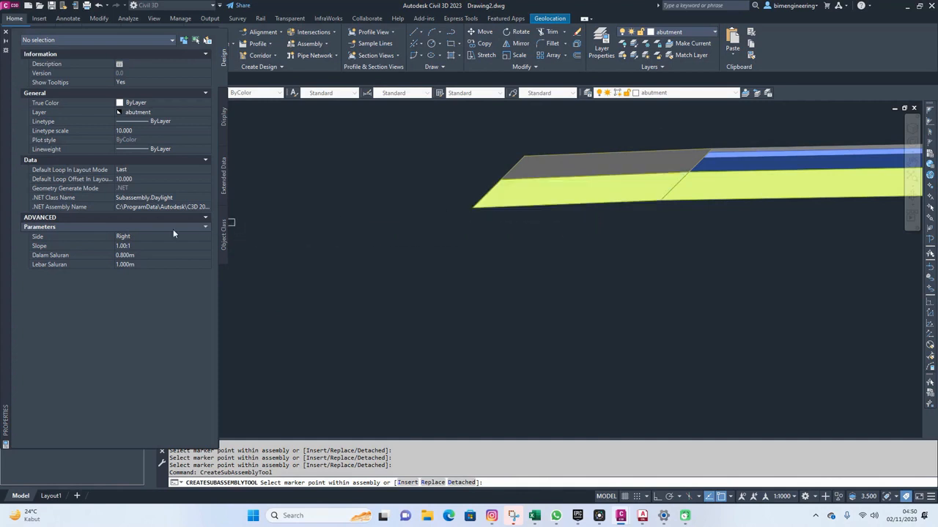
{"action": "left_click", "coordinate": [472, 209]}
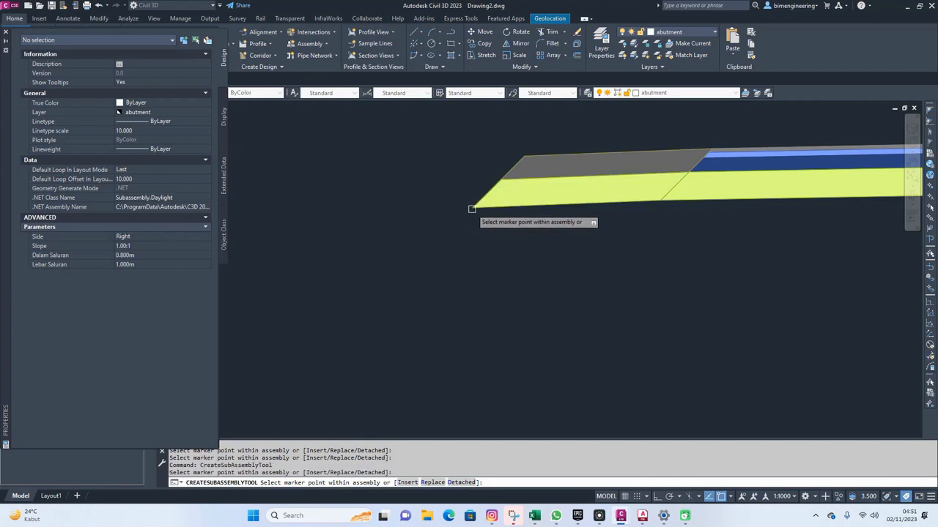
- Attach a Daylight subassembly with side Right to the outer bottom corner of the right shoulder, and finish placing subassemblies
{"action": "scroll", "coordinate": [500, 257], "scroll_direction": "down", "scroll_amount": 5}
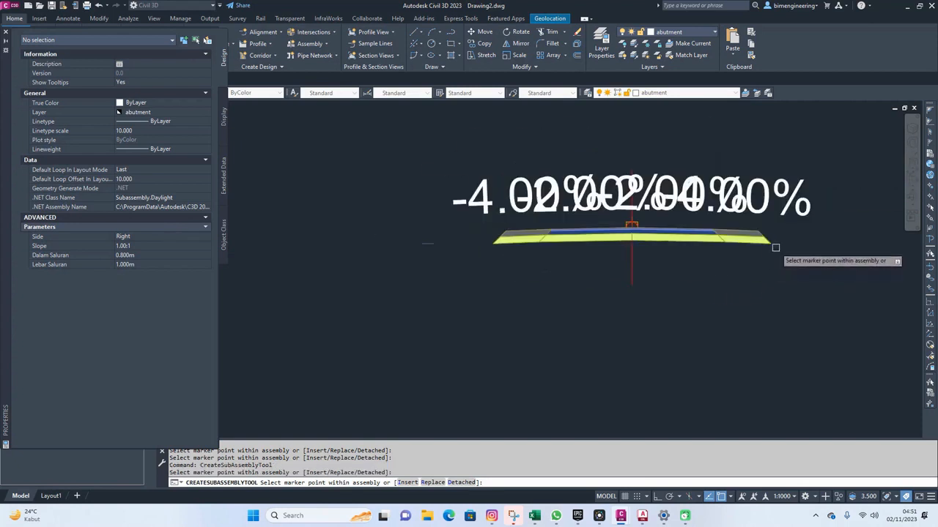
{"action": "left_click", "coordinate": [773, 245]}
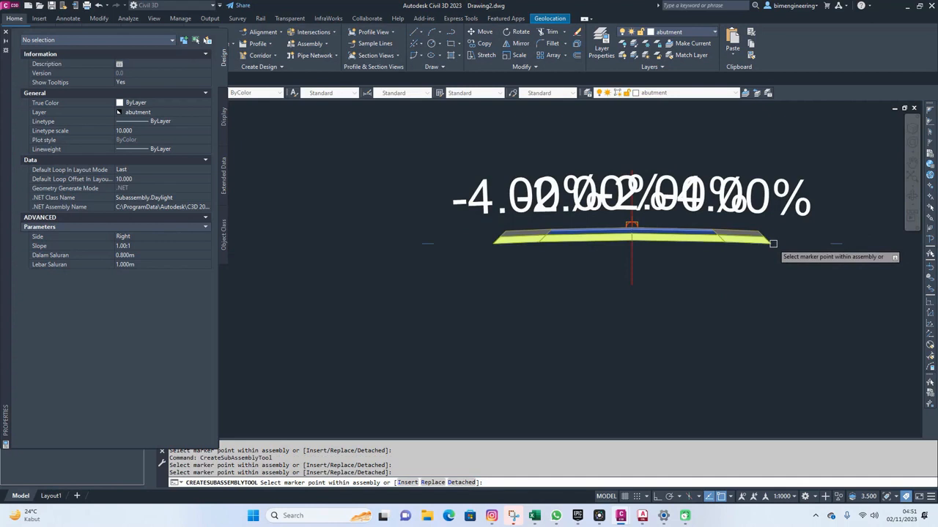
{"action": "key", "text": "Return"}
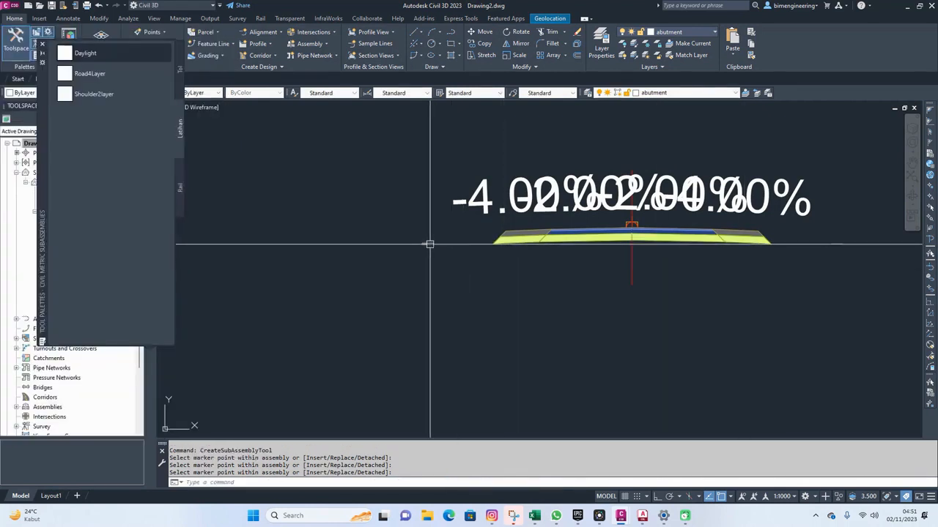
{"action": "key", "text": "Escape"}
{"action": "key", "text": "Escape"}
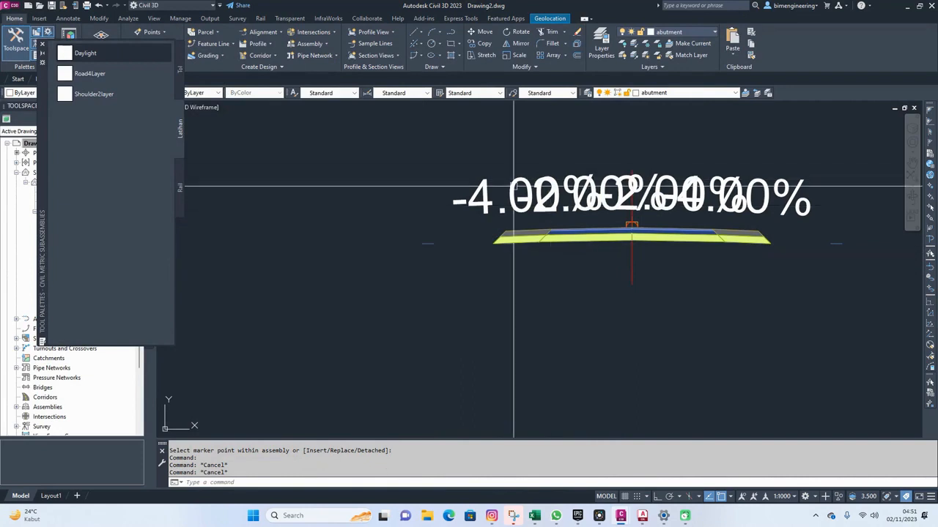
- Open the Jalan assembly's All Codes with Hatching code set style for editing and expand its Link codes
{"action": "left_click", "coordinate": [634, 264]}
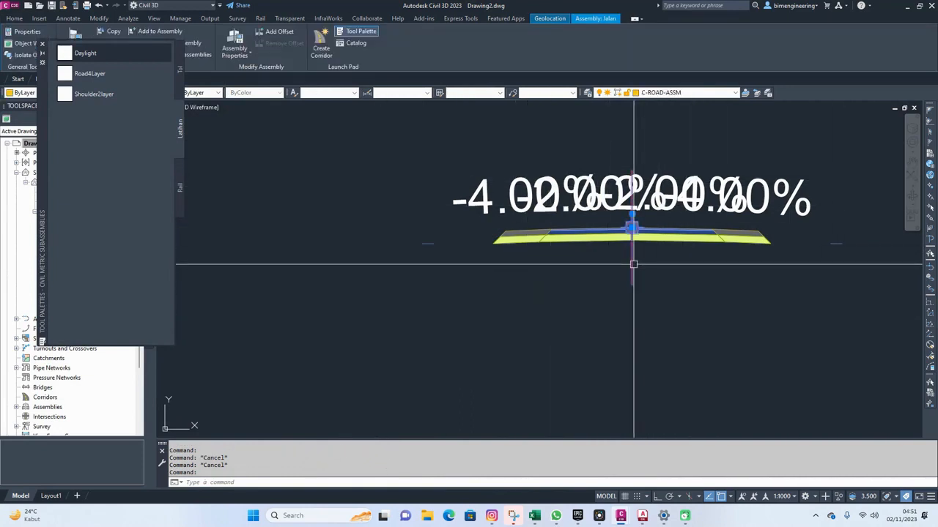
{"action": "right_click", "coordinate": [633, 265]}
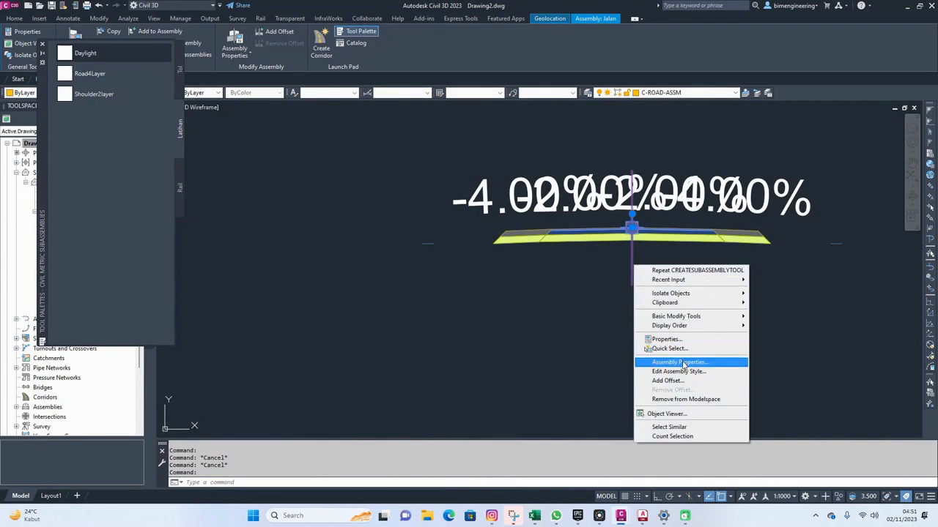
{"action": "left_click", "coordinate": [682, 361]}
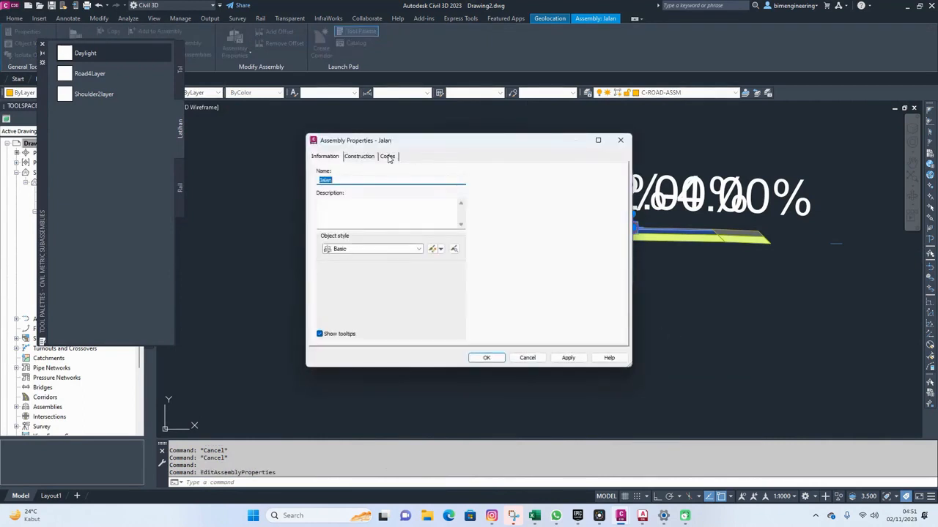
{"action": "left_click", "coordinate": [388, 157]}
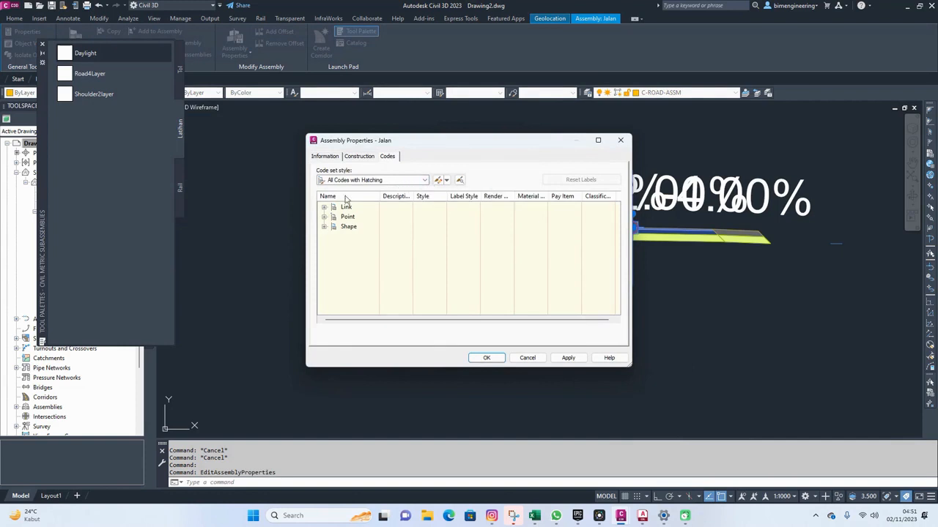
{"action": "left_click", "coordinate": [323, 208]}
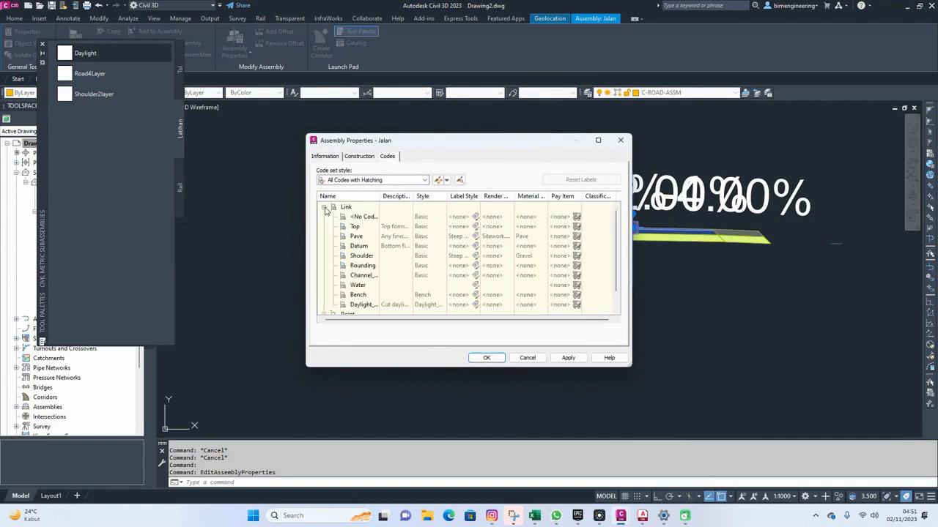
{"action": "left_click", "coordinate": [439, 180]}
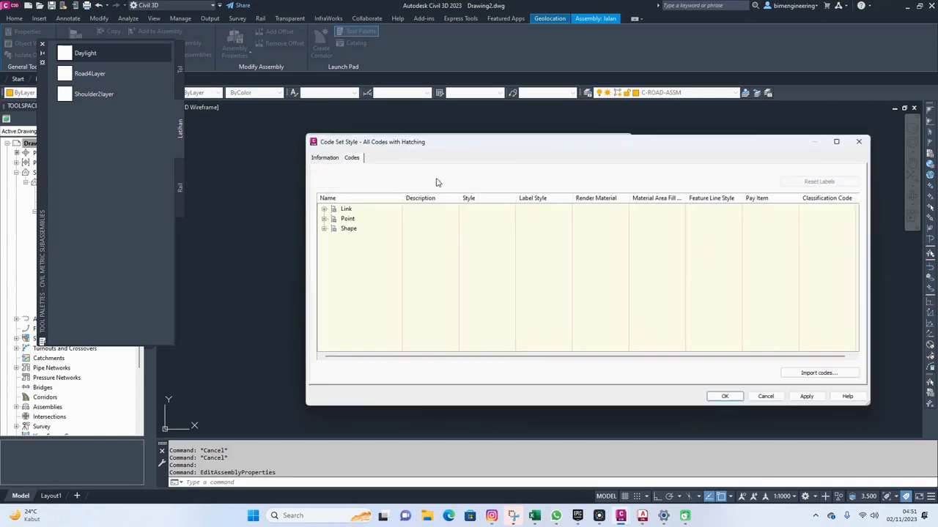
{"action": "left_click", "coordinate": [324, 209]}
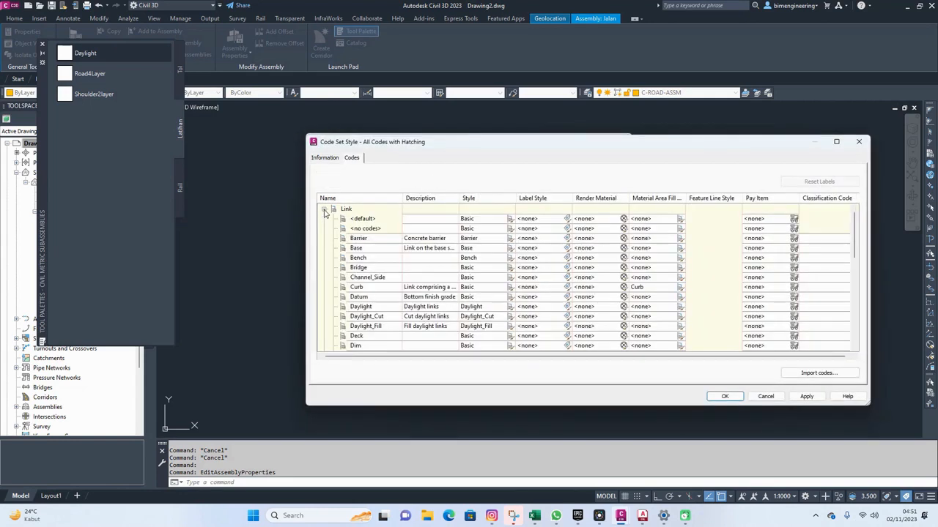
- Turn on the Link component's plan visibility in the <default> link code's Basic style, and apply the code set style and assembly properties
{"action": "left_click", "coordinate": [510, 218]}
{"action": "left_click", "coordinate": [501, 252]}
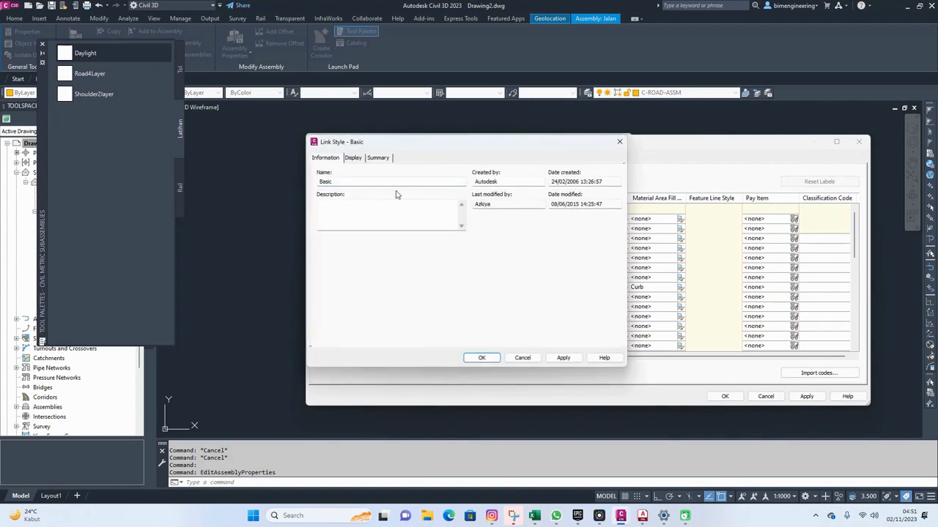
{"action": "left_click", "coordinate": [359, 160]}
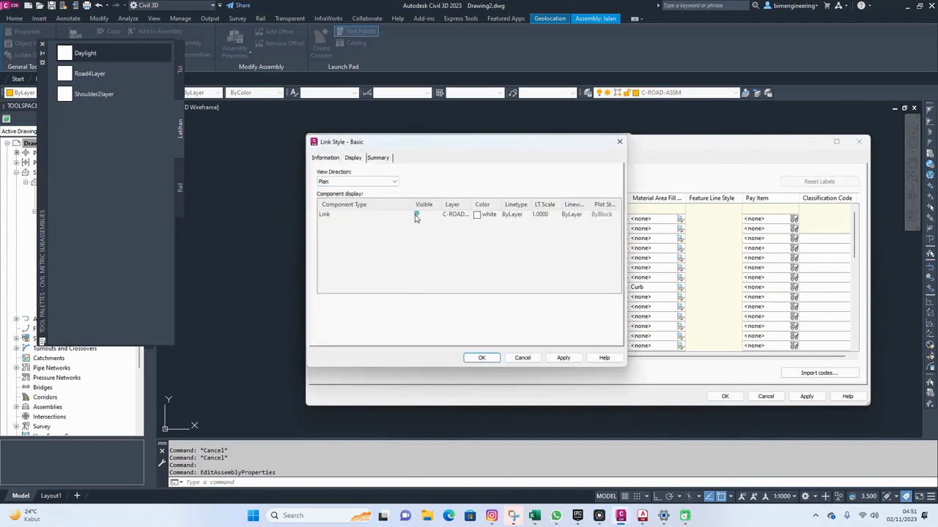
{"action": "left_click", "coordinate": [416, 216]}
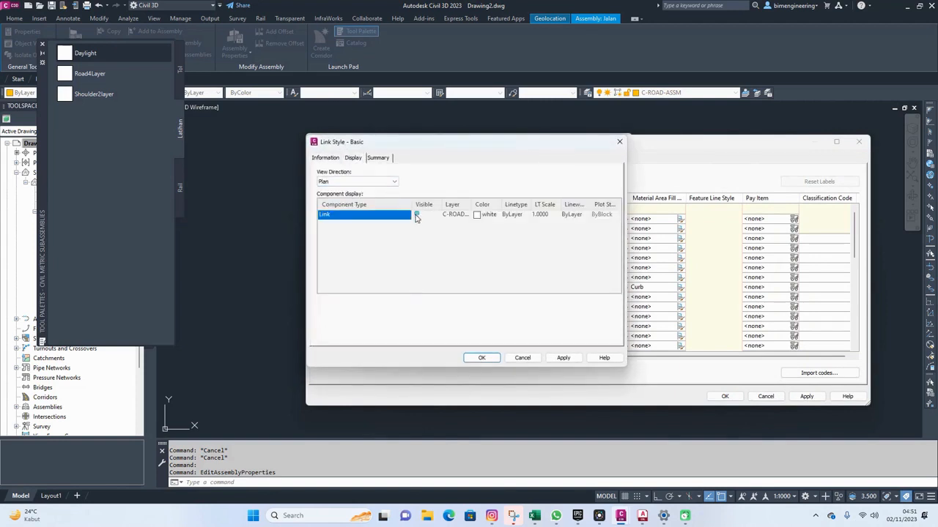
{"action": "left_click", "coordinate": [381, 181]}
{"action": "left_click", "coordinate": [370, 193]}
{"action": "left_click", "coordinate": [482, 358]}
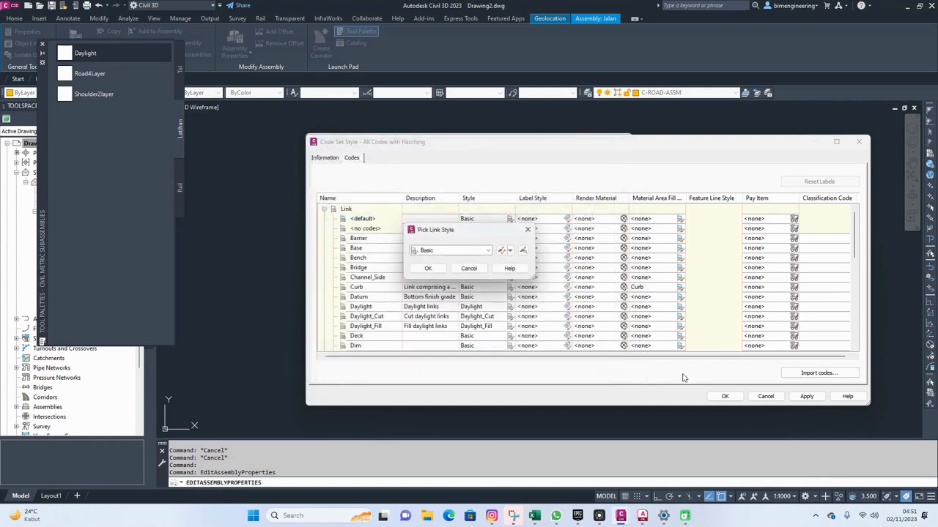
{"action": "left_click", "coordinate": [438, 270]}
{"action": "left_click", "coordinate": [805, 396]}
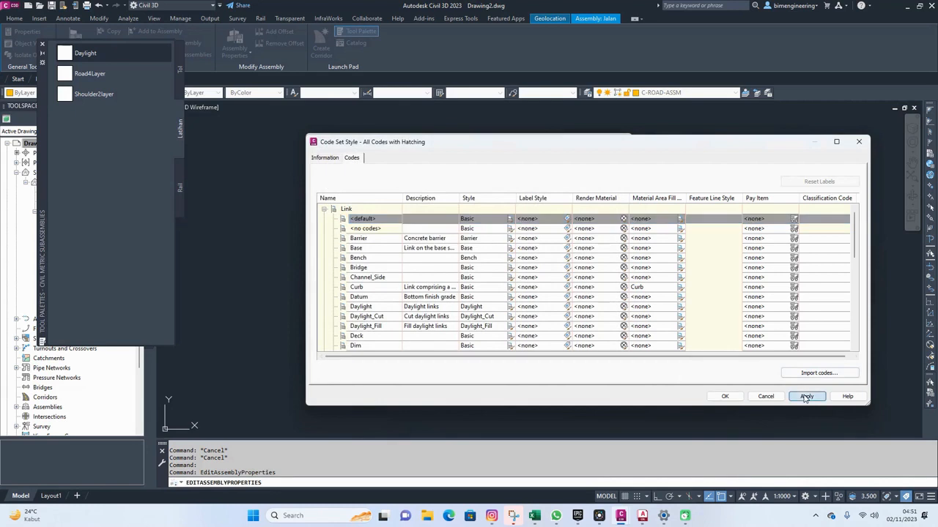
{"action": "left_click", "coordinate": [724, 396]}
{"action": "left_click", "coordinate": [576, 357]}
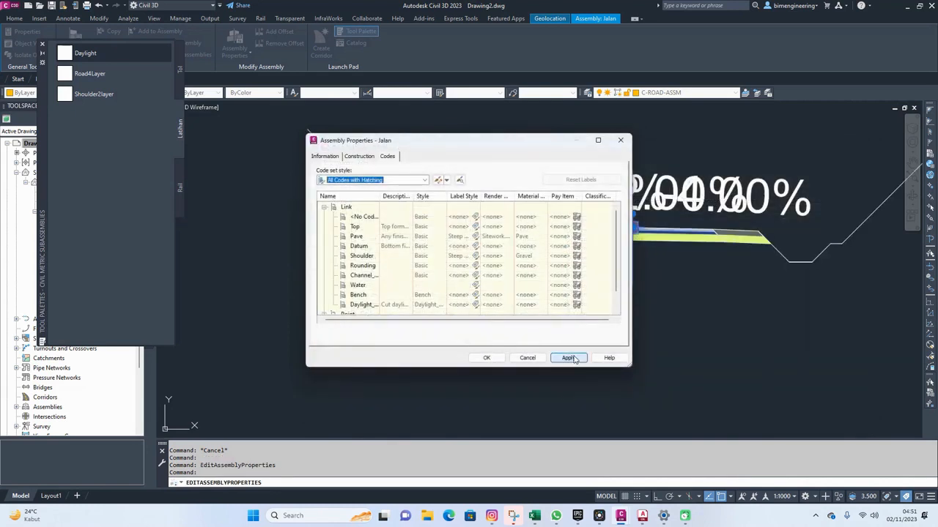
{"action": "left_click", "coordinate": [485, 356]}
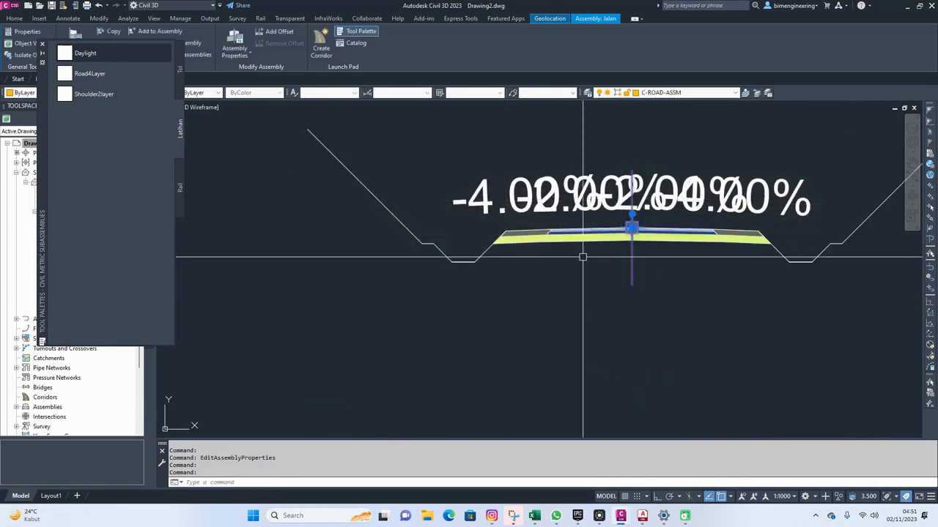
- Inspect the Jalan assembly's lanes, shoulders and daylight links on both sides
{"action": "key", "text": "Escape"}
{"action": "middle_click_drag", "start_coordinate": [540, 259], "coordinate": [408, 318]}
{"action": "scroll", "coordinate": [558, 308], "scroll_direction": "up", "scroll_amount": 2}
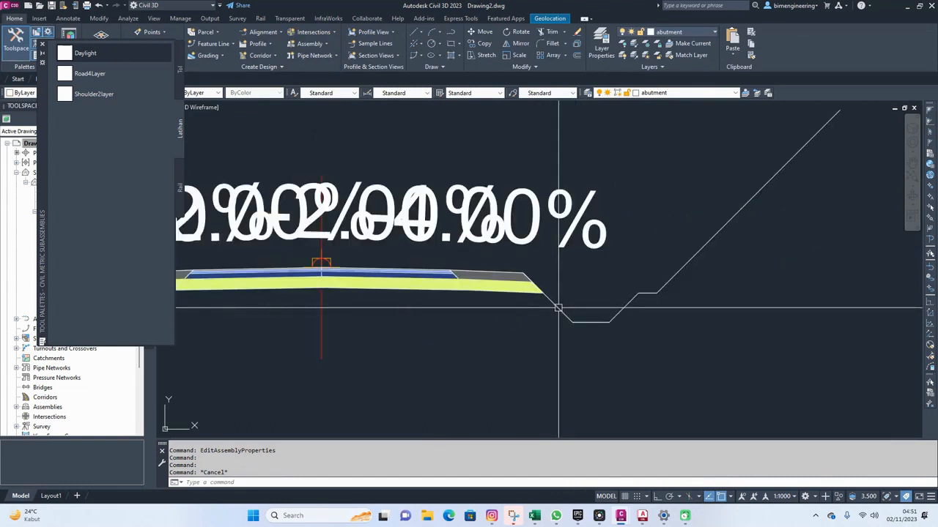
{"action": "left_click", "coordinate": [559, 308]}
{"action": "scroll", "coordinate": [634, 282], "scroll_direction": "down", "scroll_amount": 2}
{"action": "middle_click_drag", "start_coordinate": [349, 274], "coordinate": [535, 273]}
{"action": "key", "text": "Escape"}
{"action": "left_click", "coordinate": [472, 298]}
{"action": "key", "text": "Escape"}
{"action": "scroll", "coordinate": [555, 261], "scroll_direction": "down", "scroll_amount": 4}
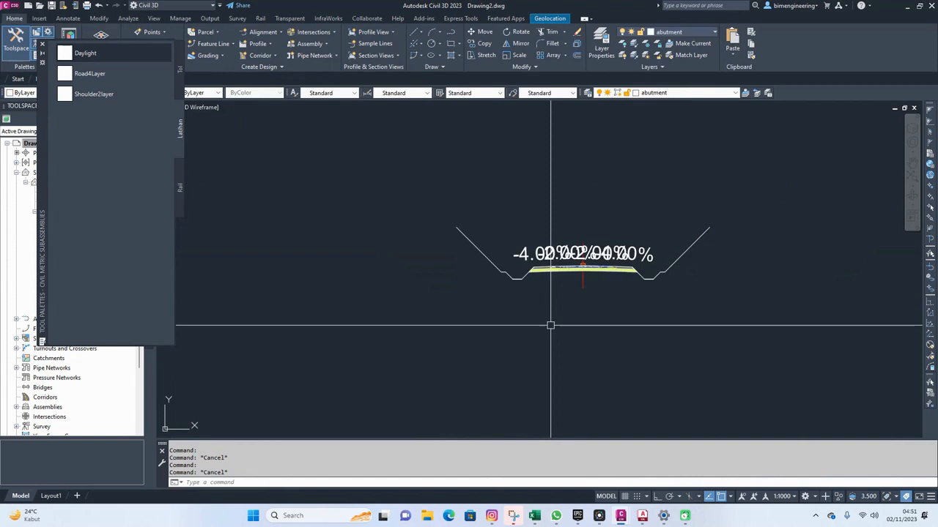
- Close the subassembly tool palettes and set the drawing's annotation scale to 1:250
{"action": "left_click", "coordinate": [41, 44]}
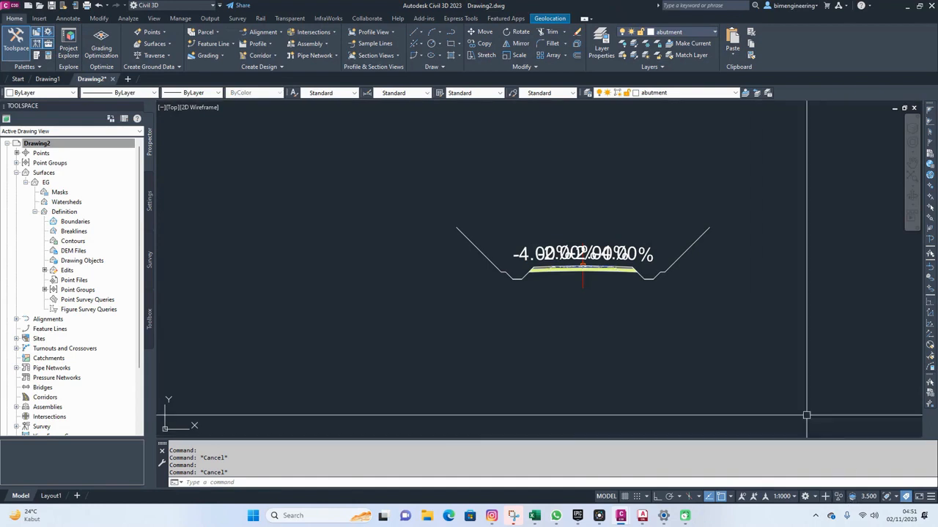
{"action": "left_click_drag", "start_coordinate": [539, 7], "coordinate": [304, 17]}
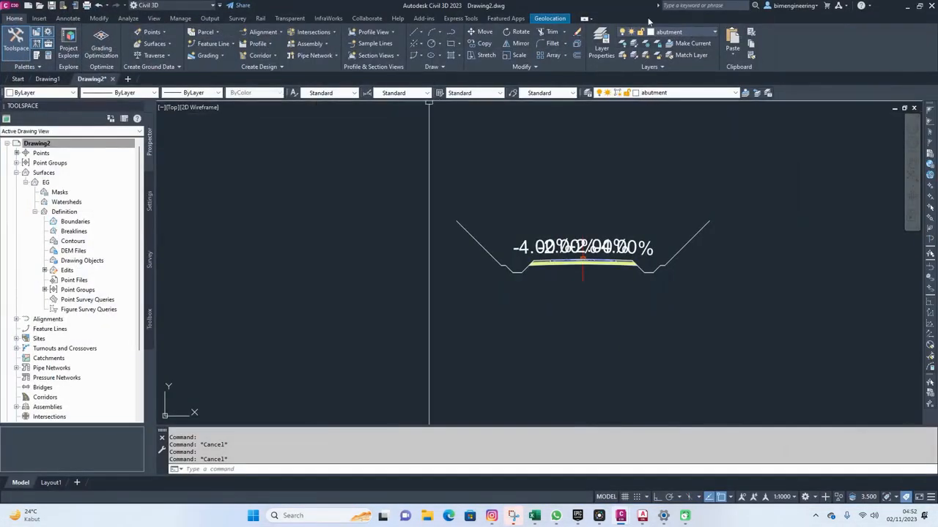
{"action": "left_click_drag", "start_coordinate": [607, 9], "coordinate": [490, 11]}
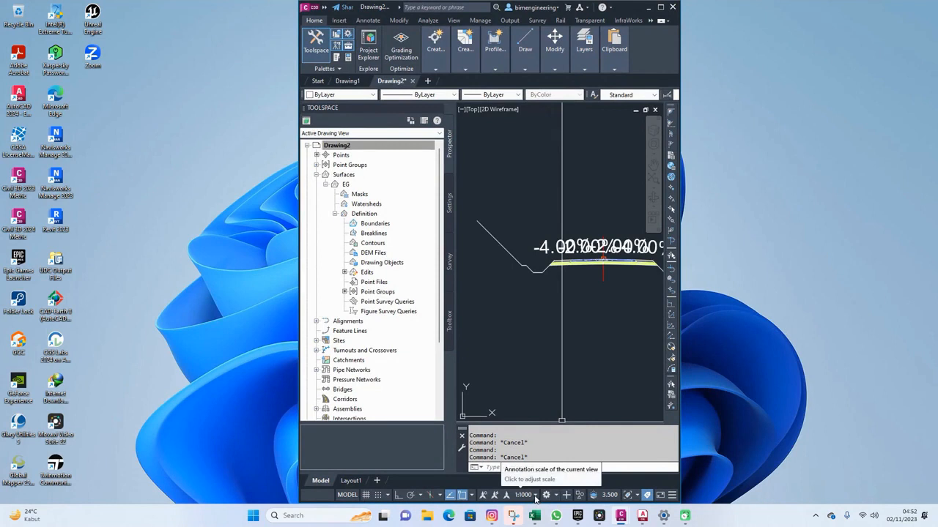
{"action": "left_click", "coordinate": [536, 497]}
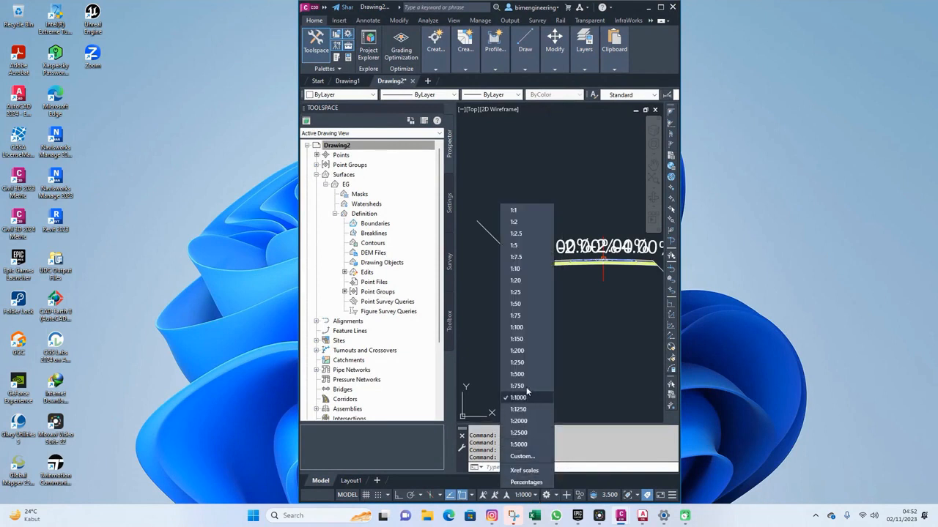
{"action": "left_click", "coordinate": [518, 362]}
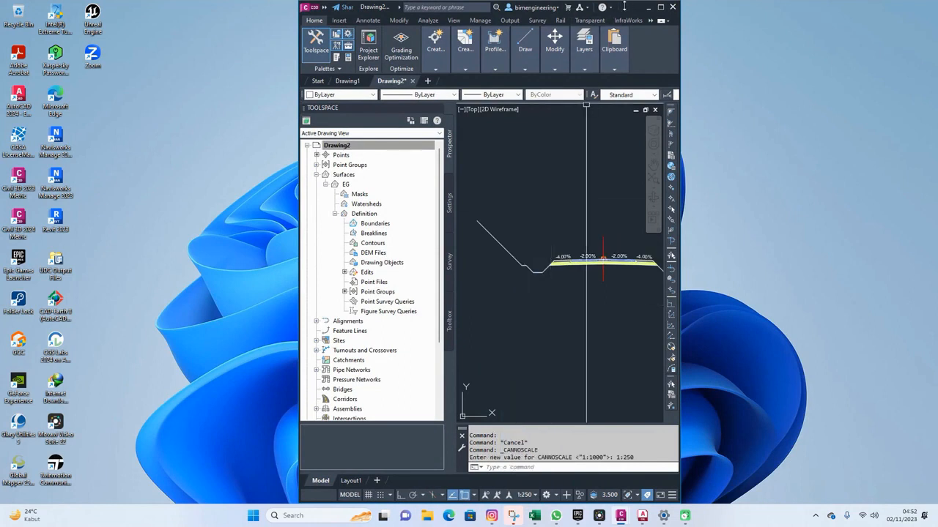
{"action": "left_click", "coordinate": [659, 8]}
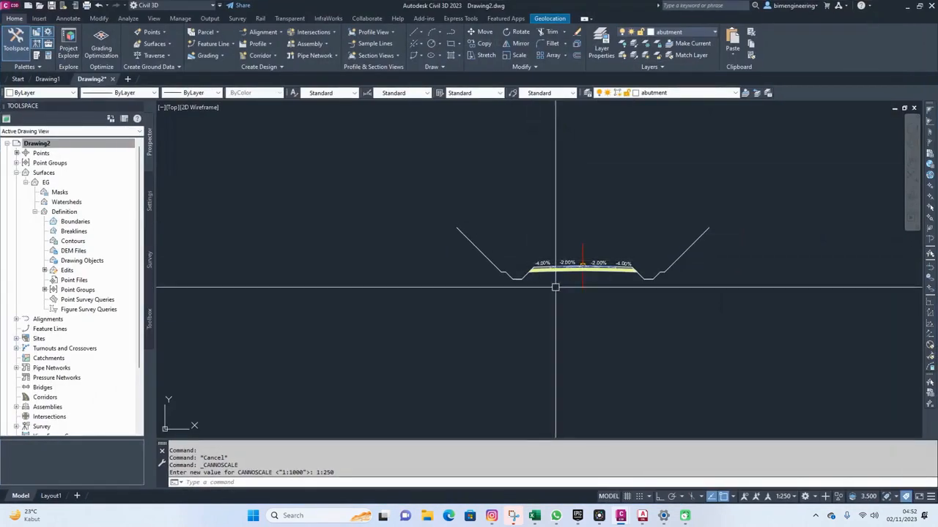
{"action": "scroll", "coordinate": [556, 293], "scroll_direction": "down", "scroll_amount": 6}
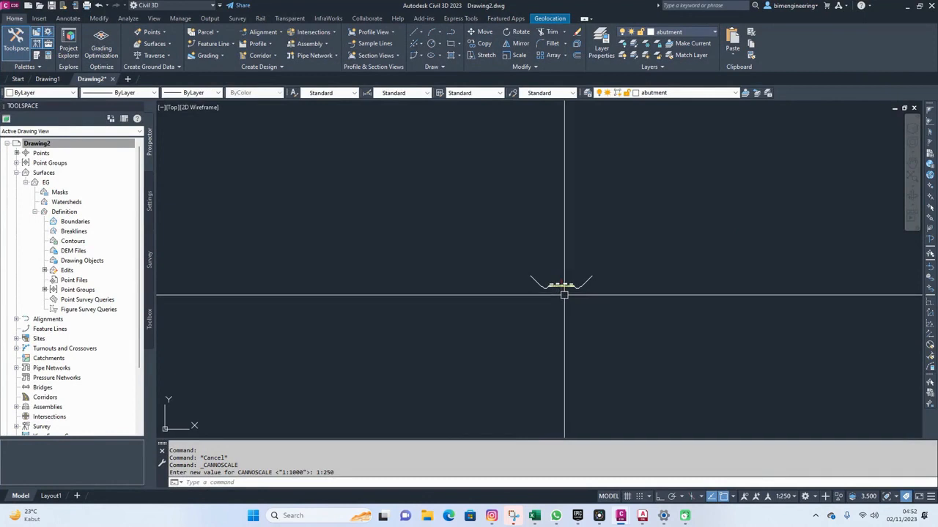
{"action": "scroll", "coordinate": [555, 288], "scroll_direction": "up", "scroll_amount": 6}
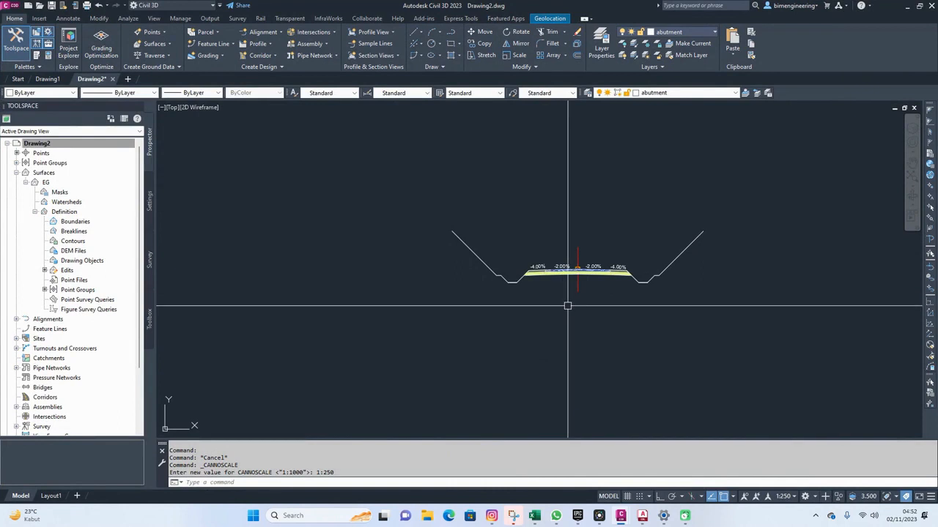
- Start a new corridor from the CL-1 alignment, naming it CL-1 and choosing the Standard corridor style
{"action": "scroll", "coordinate": [565, 309], "scroll_direction": "down", "scroll_amount": 12}
{"action": "middle_click_drag", "start_coordinate": [560, 297], "coordinate": [477, 153]}
{"action": "middle_click_drag", "start_coordinate": [593, 279], "coordinate": [557, 226]}
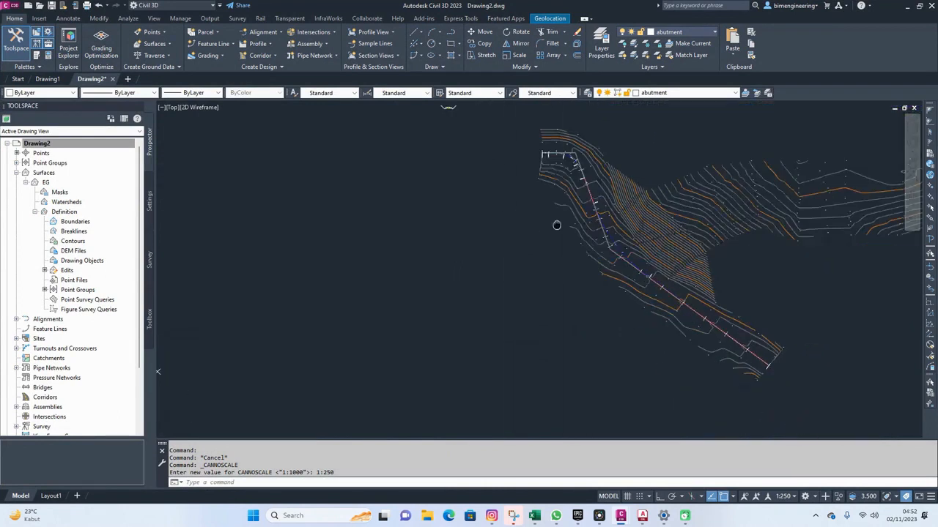
{"action": "scroll", "coordinate": [556, 225], "scroll_direction": "up", "scroll_amount": 4}
{"action": "scroll", "coordinate": [549, 325], "scroll_direction": "up", "scroll_amount": 3}
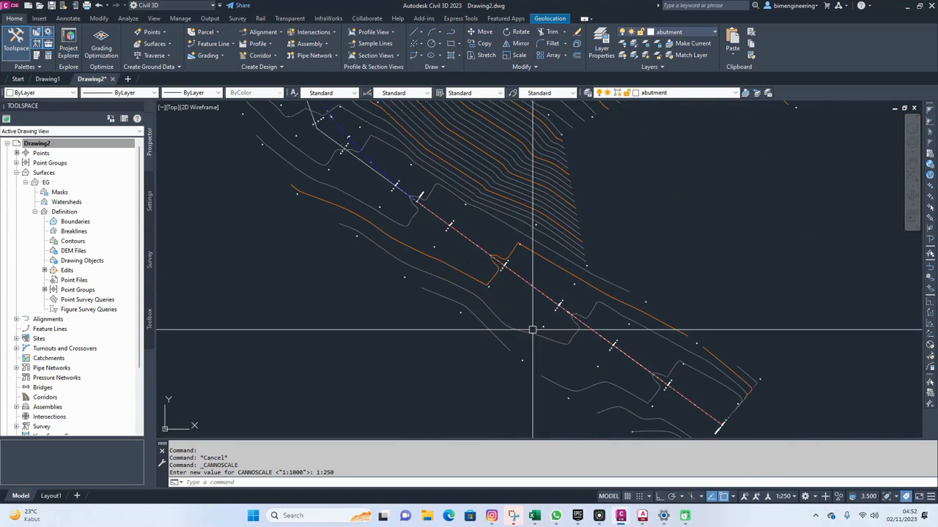
{"action": "mouse_move", "coordinate": [533, 330]}
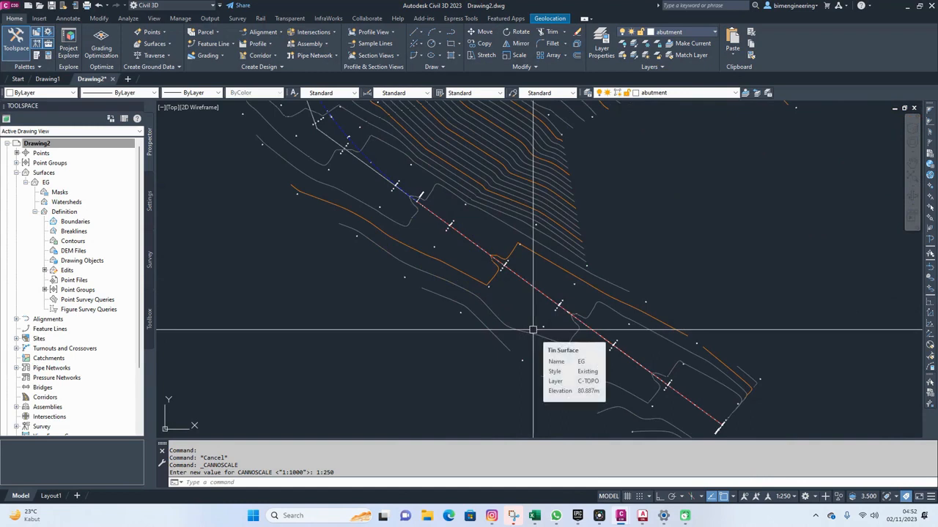
{"action": "left_click", "coordinate": [537, 288]}
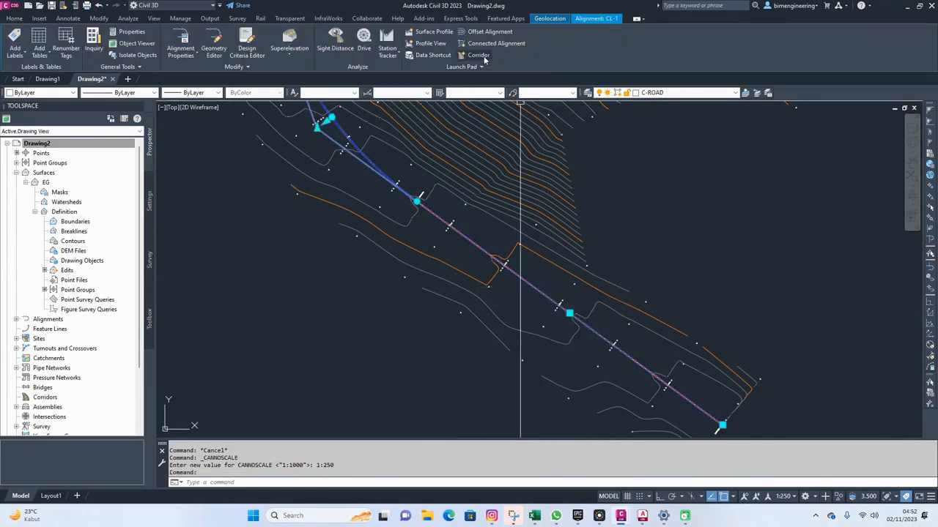
{"action": "left_click", "coordinate": [477, 56]}
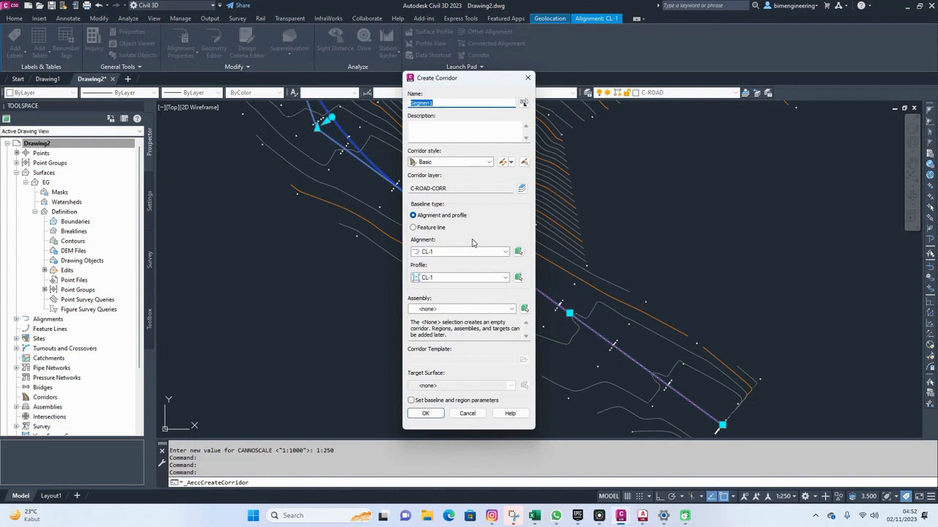
{"action": "type", "text": "cc"}
{"action": "left_click", "coordinate": [433, 163]}
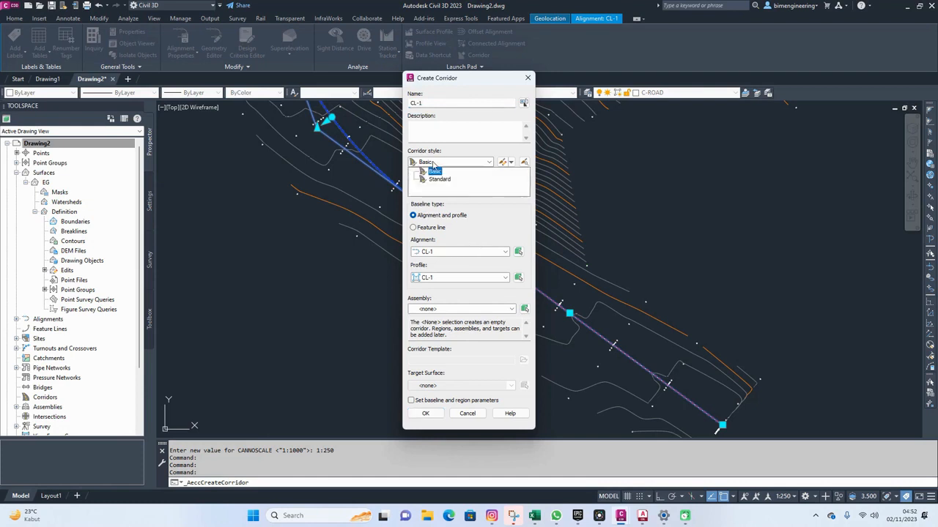
{"action": "left_click", "coordinate": [438, 180]}
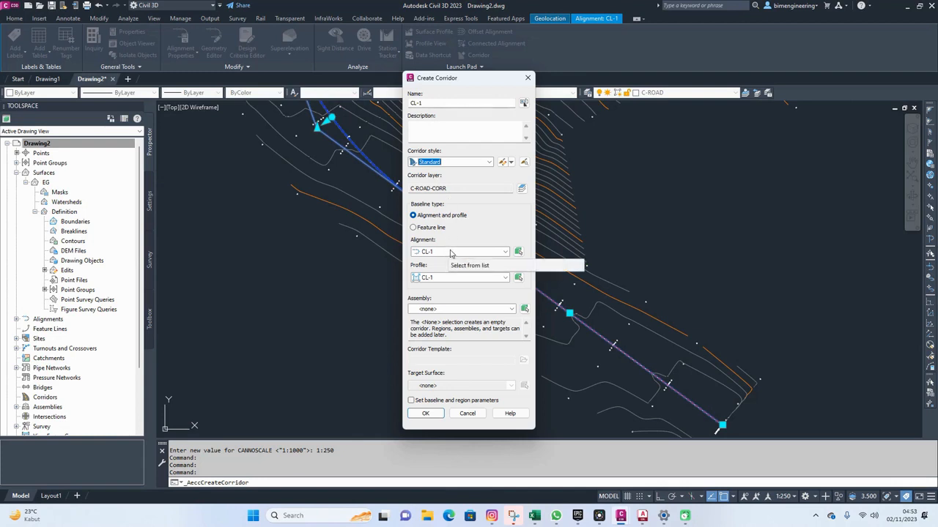
- Assign the Jalan assembly and EG target surface to the corridor, and proceed with setting the baseline and region parameters enabled
{"action": "left_click", "coordinate": [461, 309]}
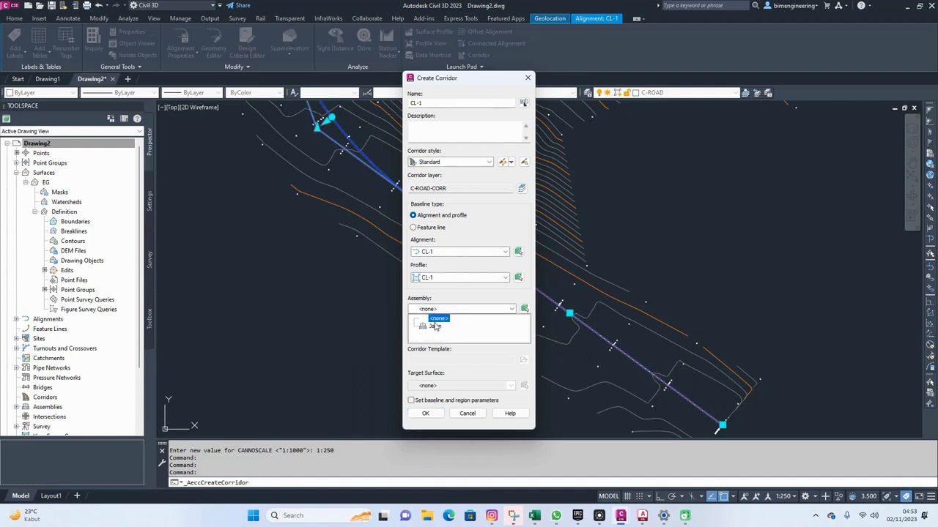
{"action": "left_click", "coordinate": [435, 326]}
{"action": "left_click", "coordinate": [435, 387]}
{"action": "left_click", "coordinate": [432, 401]}
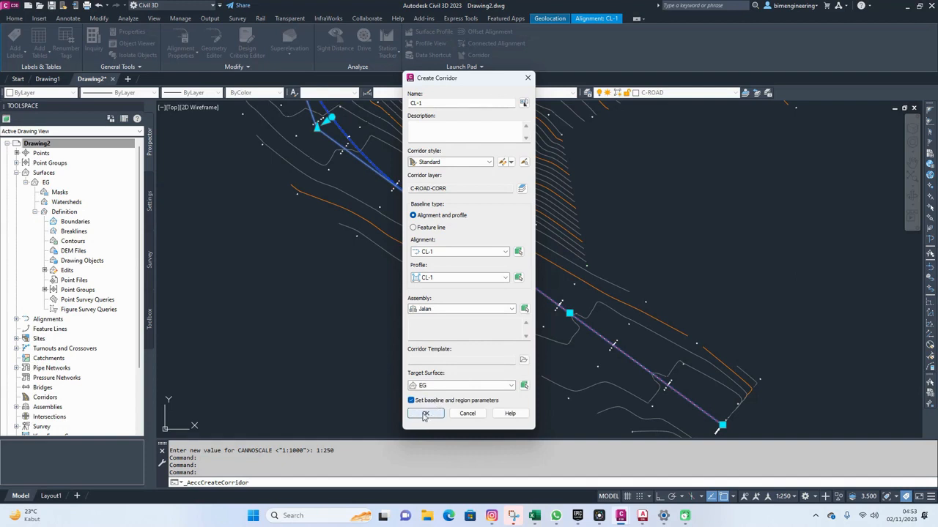
{"action": "left_click", "coordinate": [425, 414]}
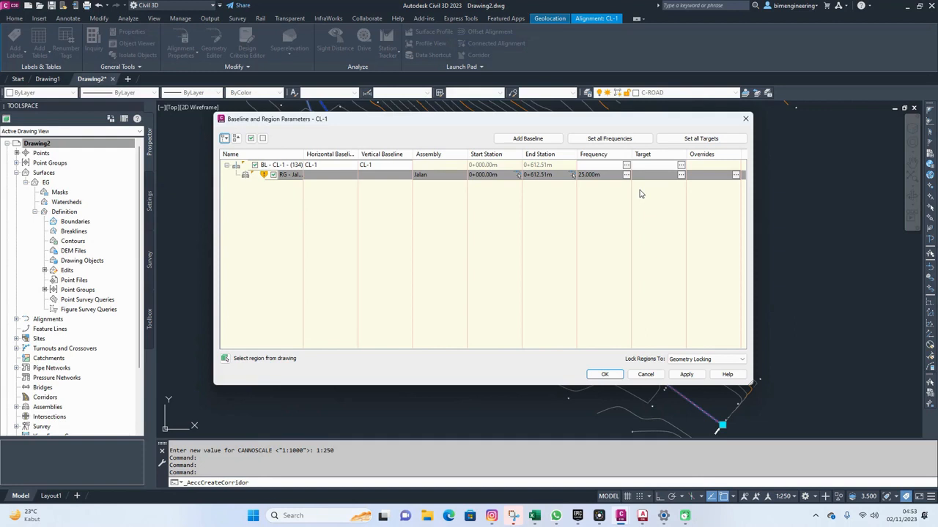
- Set the frequency for all regions to 10 m along tangents, with a 2.5 m curve increment and 2.5 m along spirals
{"action": "left_click", "coordinate": [620, 144]}
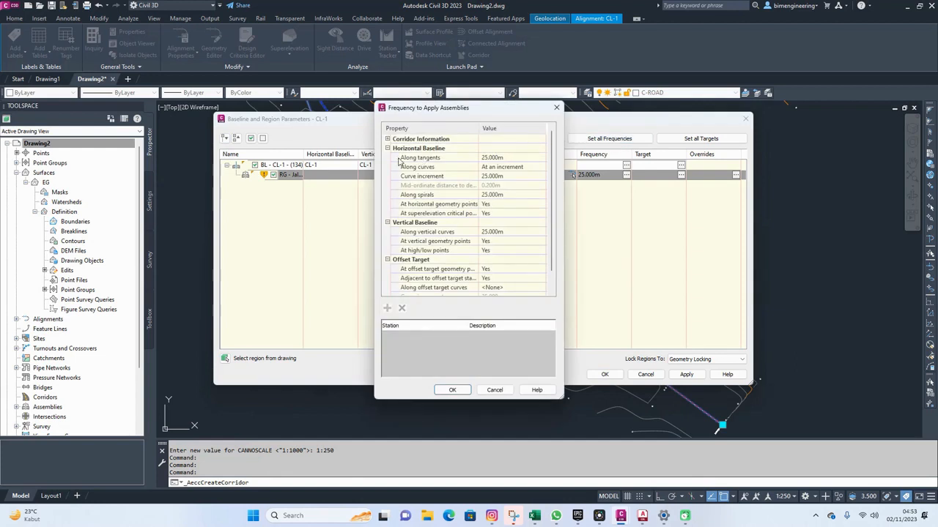
{"action": "left_click_drag", "start_coordinate": [561, 398], "coordinate": [573, 424]}
{"action": "left_click", "coordinate": [518, 159]}
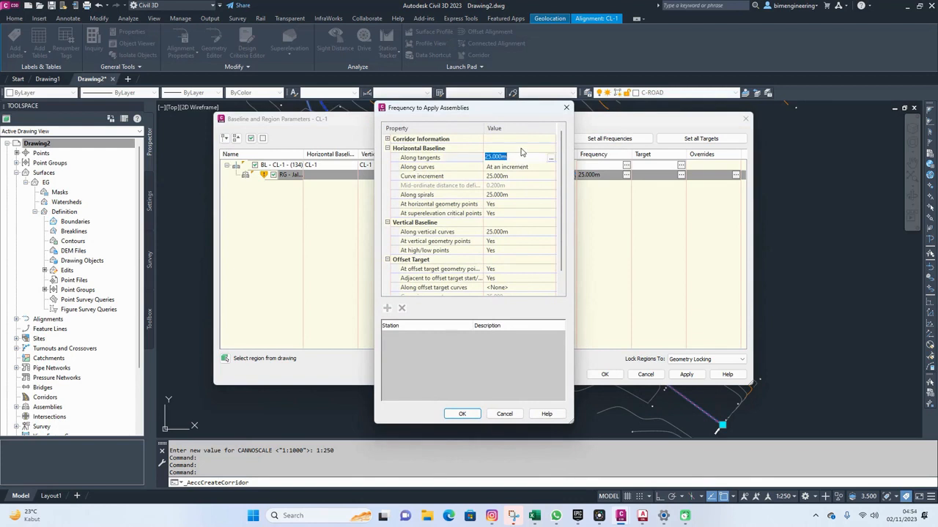
{"action": "type", "text": "10"}
{"action": "left_click", "coordinate": [520, 175]}
{"action": "type", "text": "2.5"}
{"action": "key", "text": "Return"}
{"action": "left_click", "coordinate": [505, 194]}
{"action": "type", "text": "2"}
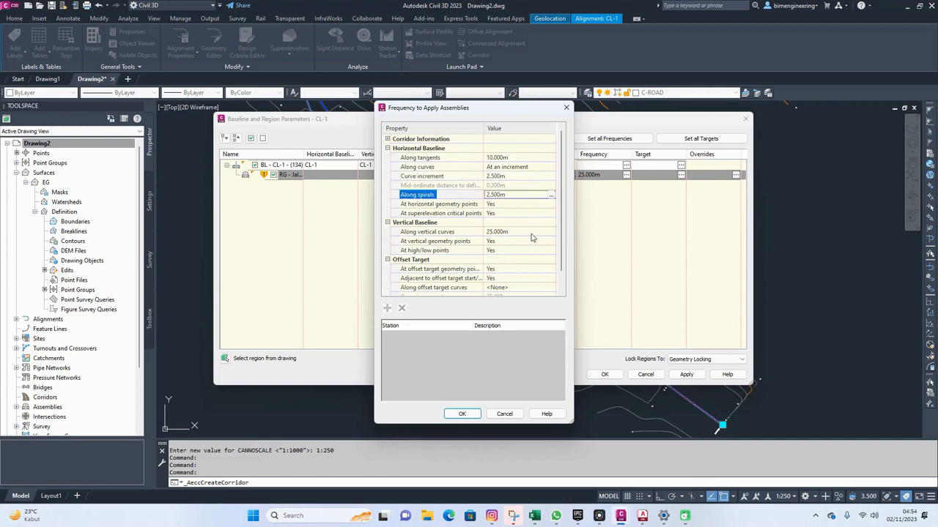
- Set the frequency along vertical curves to 2.5 m, and apply the baseline and region parameters to build the corridor
{"action": "left_click", "coordinate": [525, 231]}
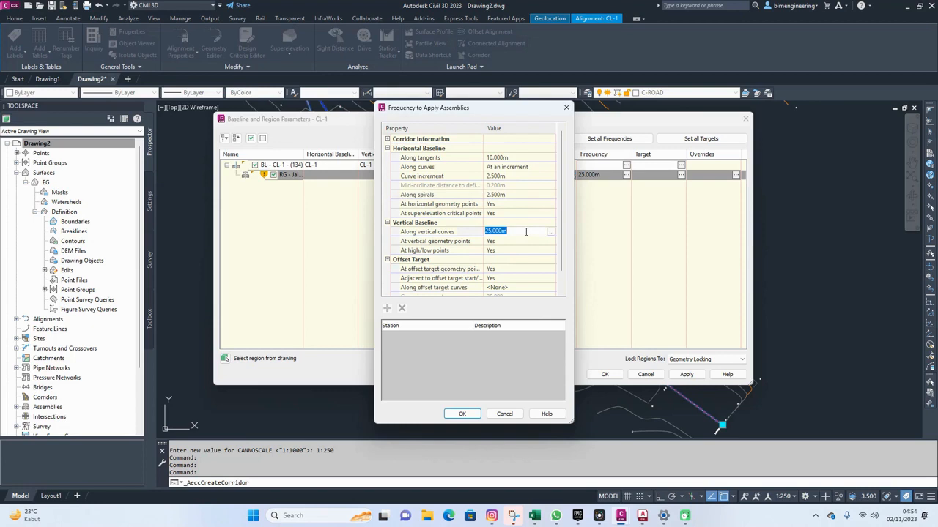
{"action": "type", "text": "2"}
{"action": "key", "text": "Return"}
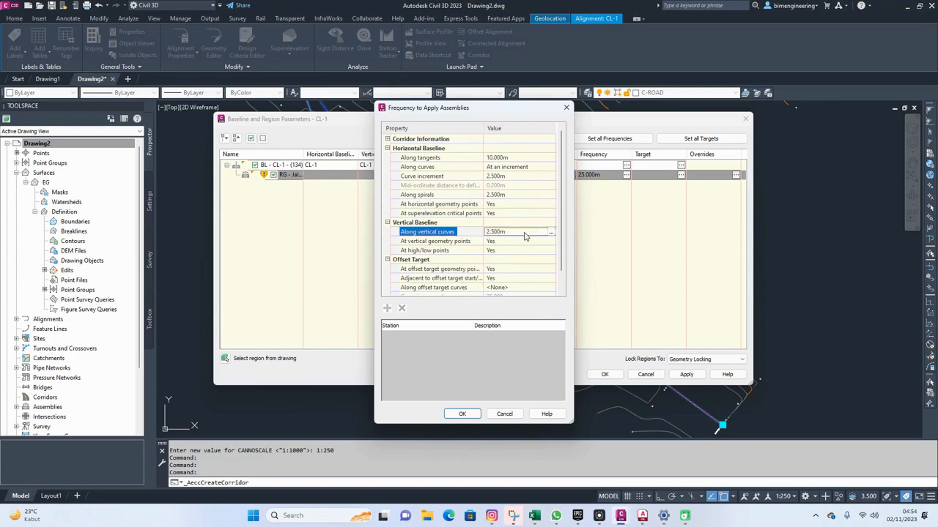
{"action": "left_click", "coordinate": [463, 414]}
{"action": "left_click", "coordinate": [686, 376]}
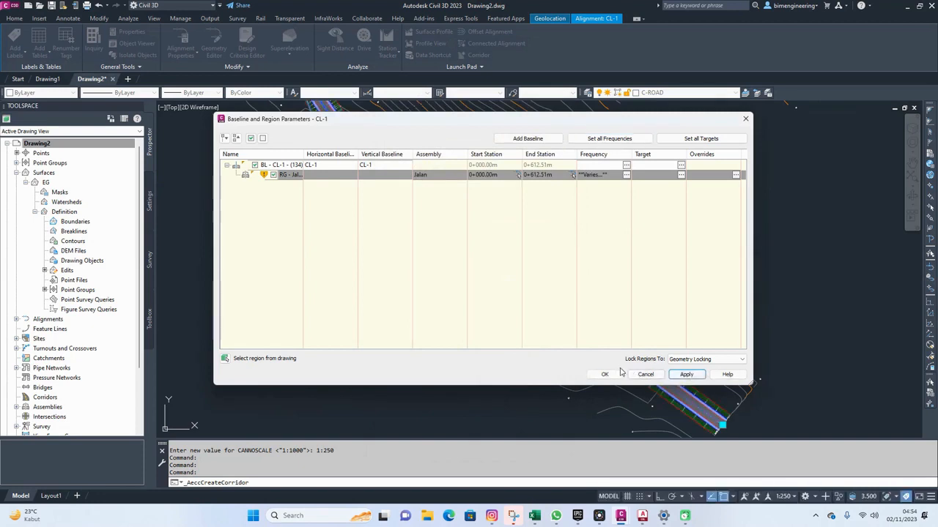
{"action": "left_click", "coordinate": [605, 375]}
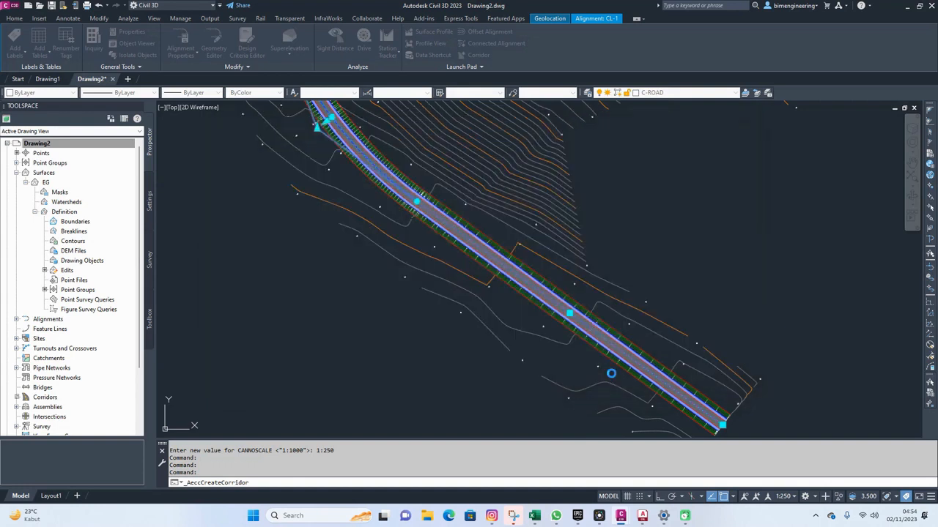
{"action": "key", "text": "Escape"}
{"action": "key", "text": "Escape"}
- Examine the CL-1 corridor in plan along its tangents, curves and both ends
{"action": "scroll", "coordinate": [578, 307], "scroll_direction": "up", "scroll_amount": 6}
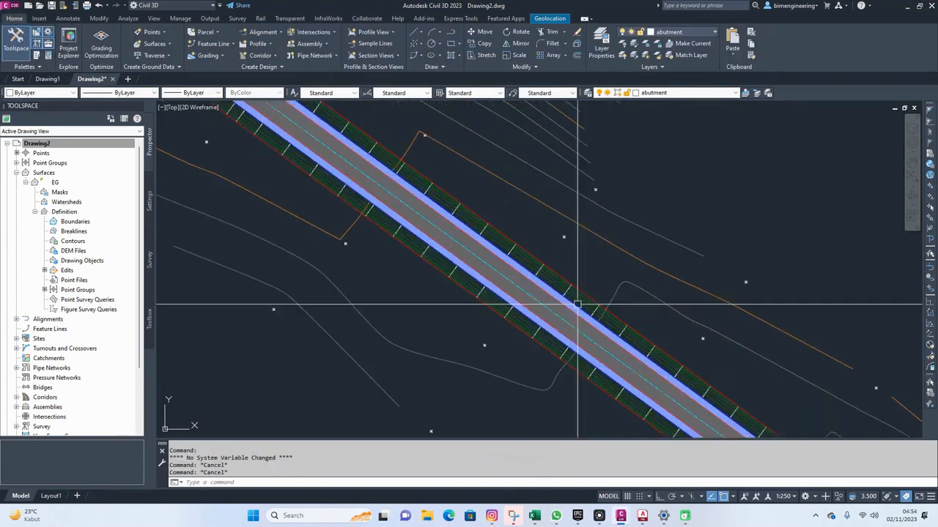
{"action": "scroll", "coordinate": [561, 271], "scroll_direction": "down", "scroll_amount": 6}
{"action": "mouse_move", "coordinate": [525, 237]}
{"action": "middle_mouse_down"}
{"action": "mouse_move", "coordinate": [504, 219]}
{"action": "mouse_move", "coordinate": [573, 380]}
{"action": "middle_mouse_up"}
{"action": "middle_click_drag", "start_coordinate": [320, 174], "coordinate": [452, 324]}
{"action": "scroll", "coordinate": [323, 213], "scroll_direction": "up", "scroll_amount": 5}
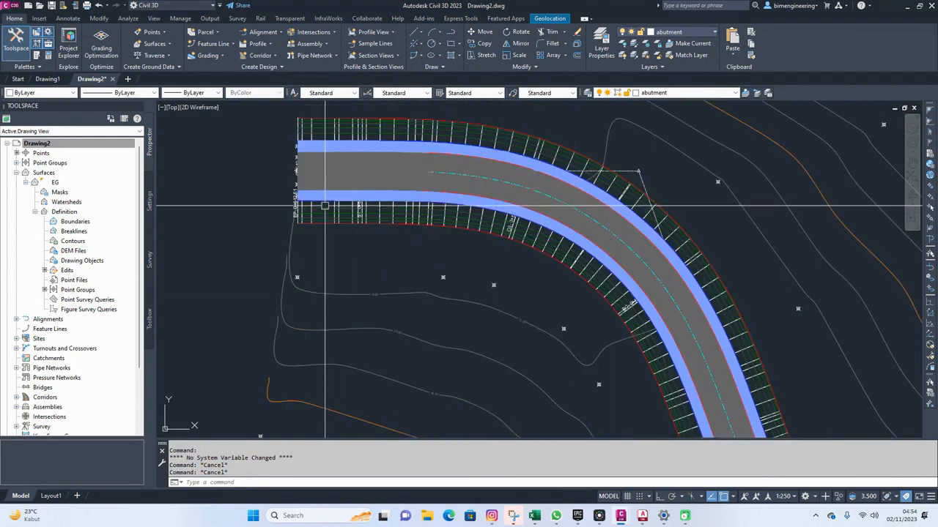
{"action": "scroll", "coordinate": [484, 163], "scroll_direction": "down", "scroll_amount": 3}
{"action": "scroll", "coordinate": [488, 162], "scroll_direction": "down", "scroll_amount": 2}
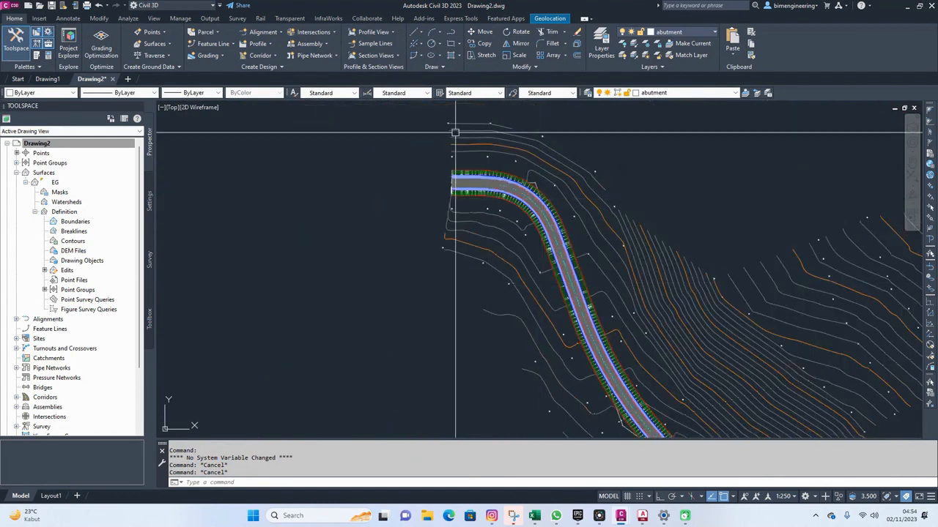
{"action": "scroll", "coordinate": [455, 134], "scroll_direction": "down", "scroll_amount": 2}
{"action": "middle_click_drag", "start_coordinate": [560, 340], "coordinate": [450, 206]}
{"action": "middle_click_drag", "start_coordinate": [536, 295], "coordinate": [460, 203]}
{"action": "scroll", "coordinate": [632, 287], "scroll_direction": "up", "scroll_amount": 3}
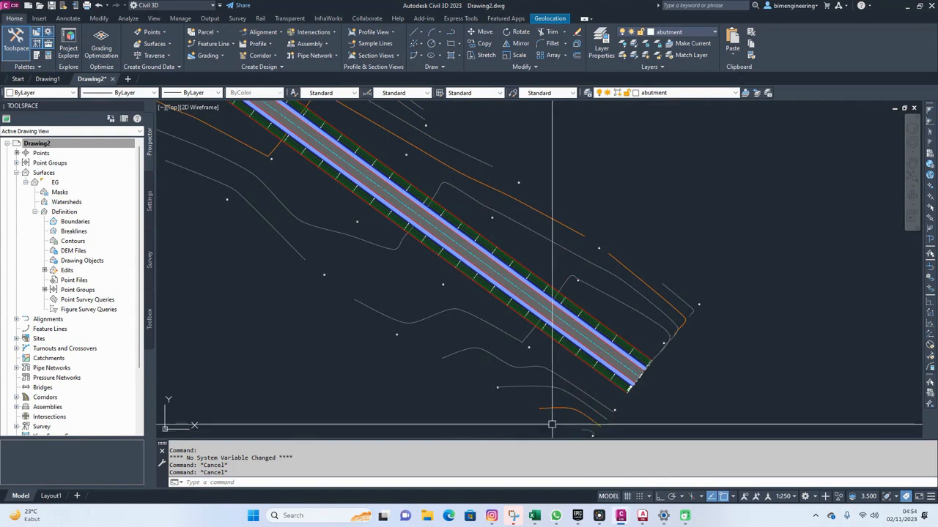
{"action": "middle_click_drag", "start_coordinate": [607, 383], "coordinate": [561, 341]}
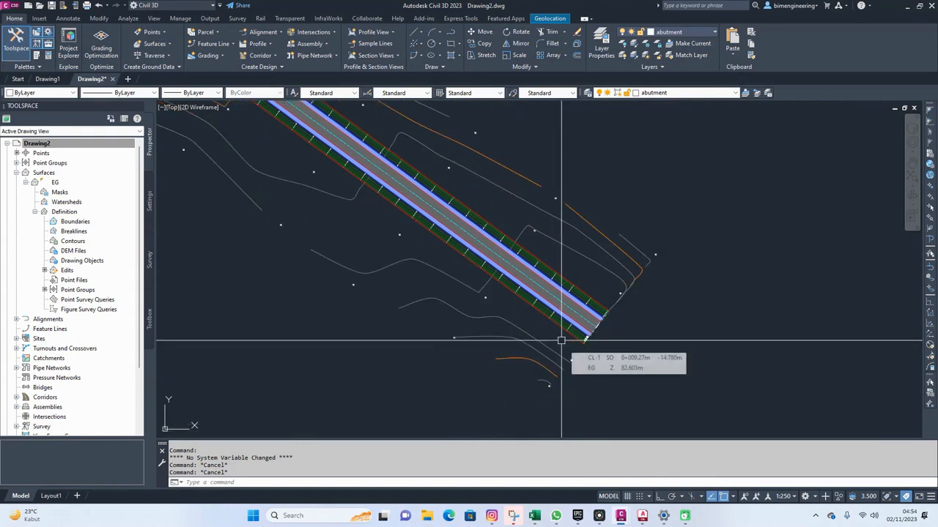
{"action": "scroll", "coordinate": [561, 339], "scroll_direction": "up", "scroll_amount": 4}
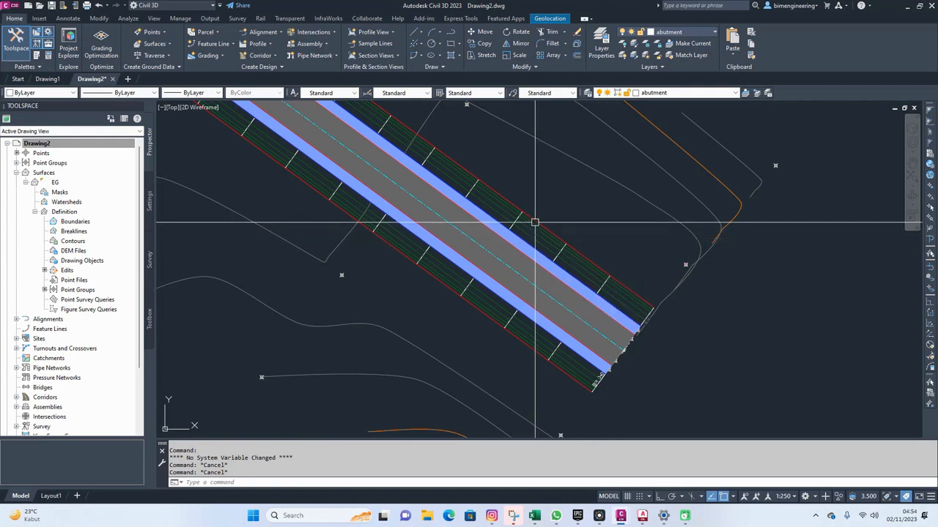
- Create a corridor surface named Top in the properties of the CL-1 corridor
{"action": "left_click", "coordinate": [534, 222]}
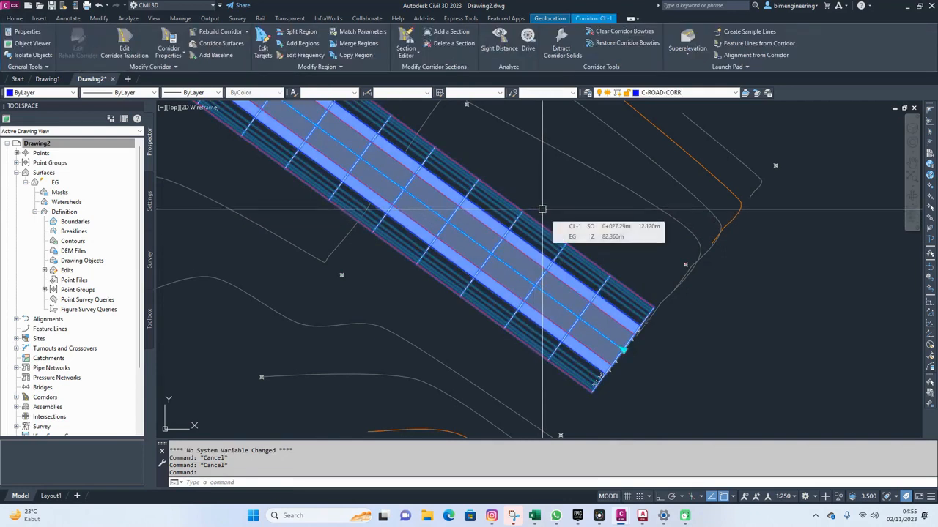
{"action": "right_click", "coordinate": [541, 214]}
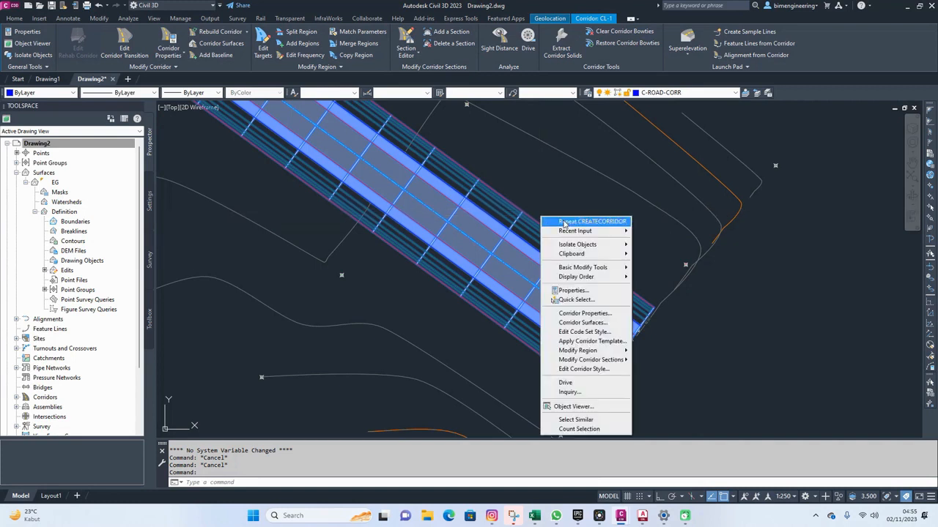
{"action": "left_click", "coordinate": [584, 313]}
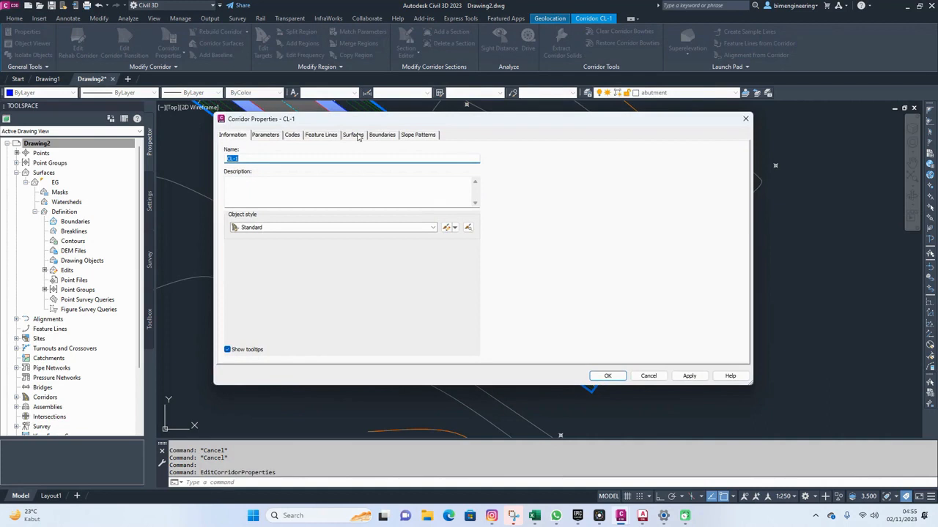
{"action": "left_click", "coordinate": [358, 136]}
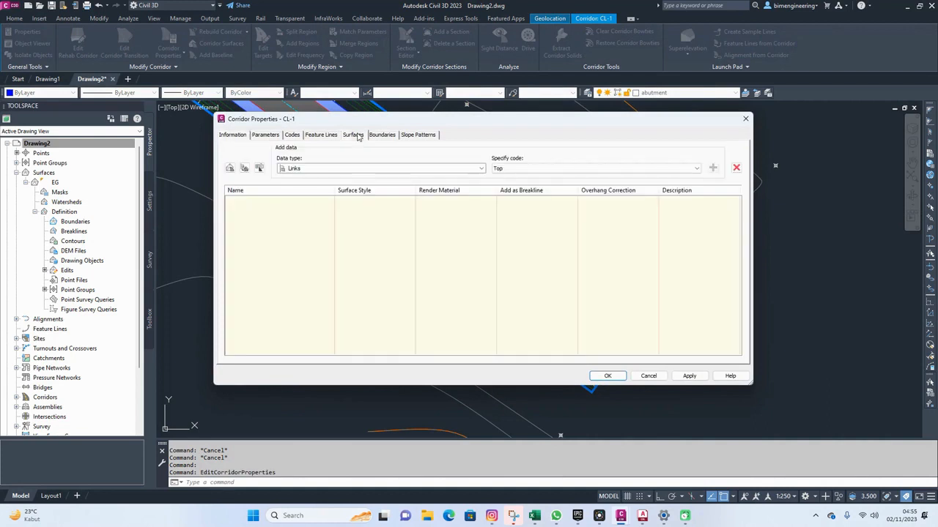
{"action": "left_click", "coordinate": [229, 168]}
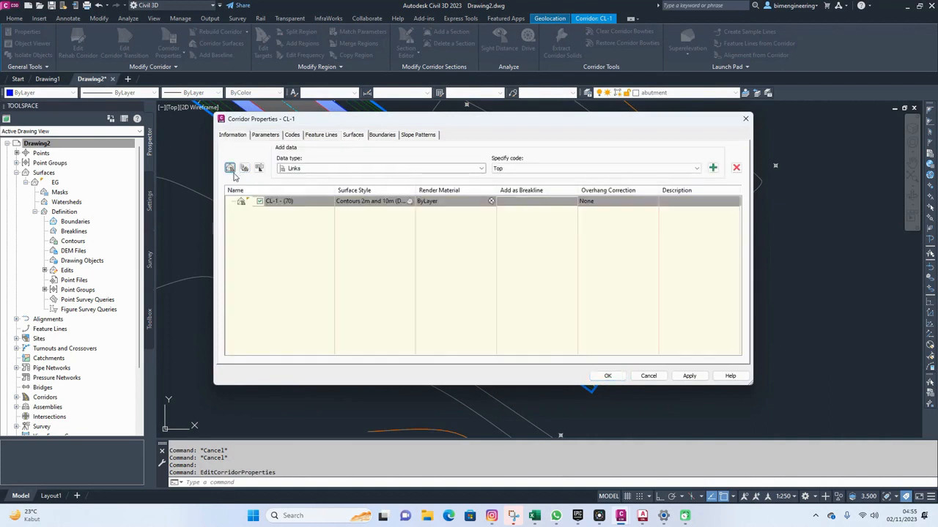
{"action": "double_click", "coordinate": [316, 201]}
{"action": "type", "text": "Top"}
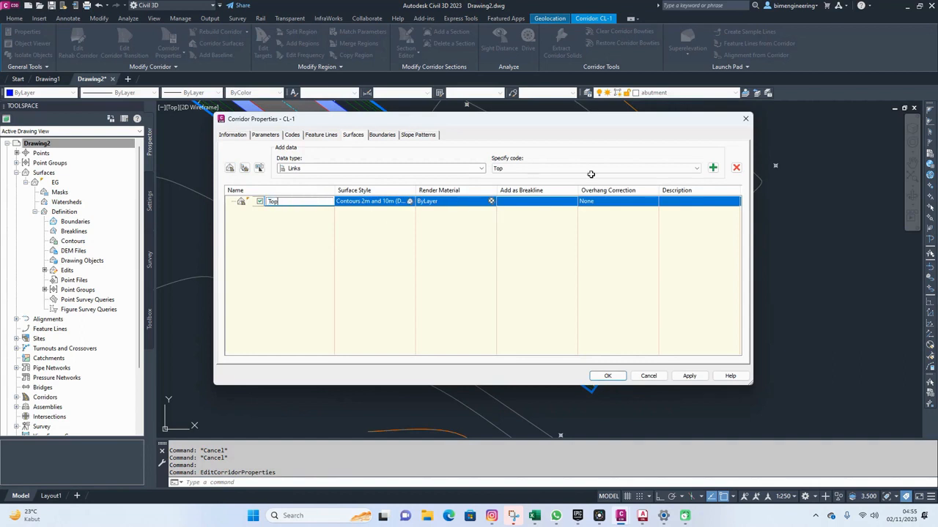
- Add the Top link code to the Top surface and set its overhang correction to Top Links
{"action": "left_click", "coordinate": [667, 172]}
{"action": "left_click", "coordinate": [667, 172]}
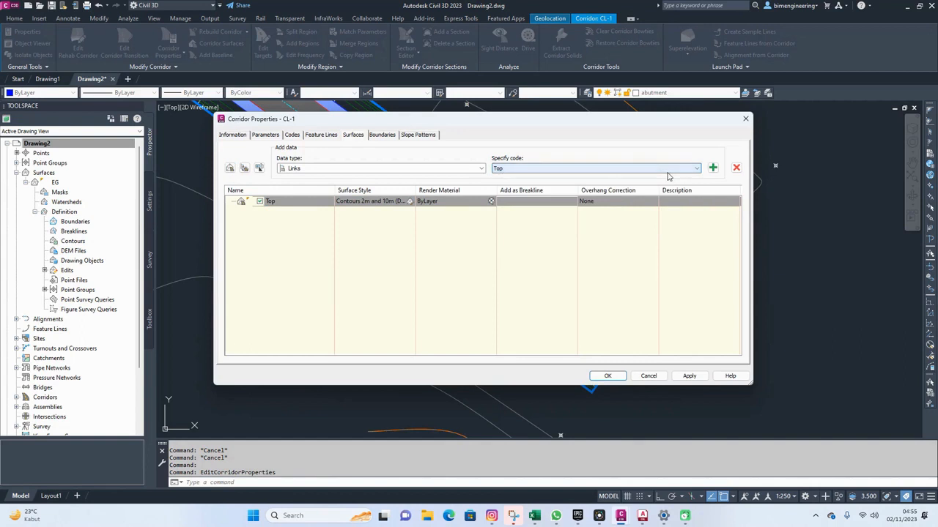
{"action": "left_click", "coordinate": [713, 168]}
{"action": "left_click", "coordinate": [629, 201]}
{"action": "left_click", "coordinate": [624, 212]}
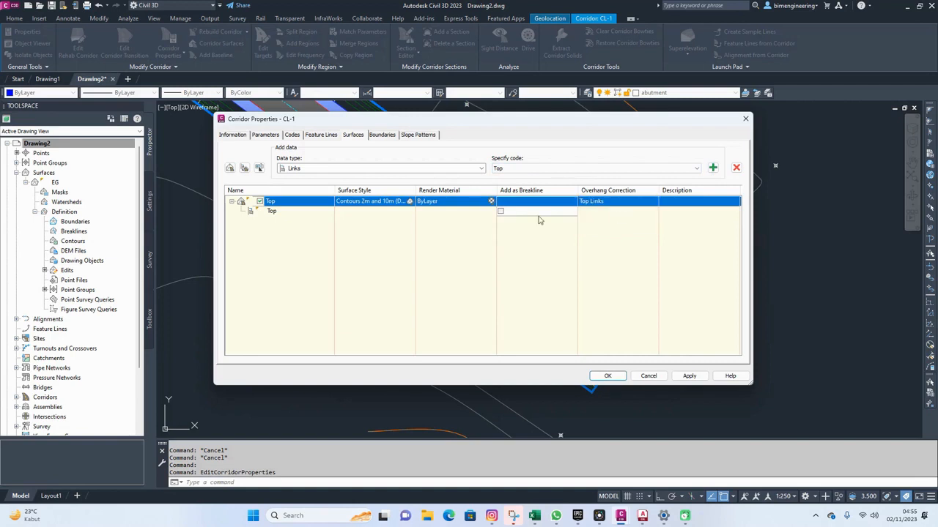
- Assign the Top style to the Top surface, with the style's triangles visible in plan in color 8
{"action": "left_click", "coordinate": [407, 201]}
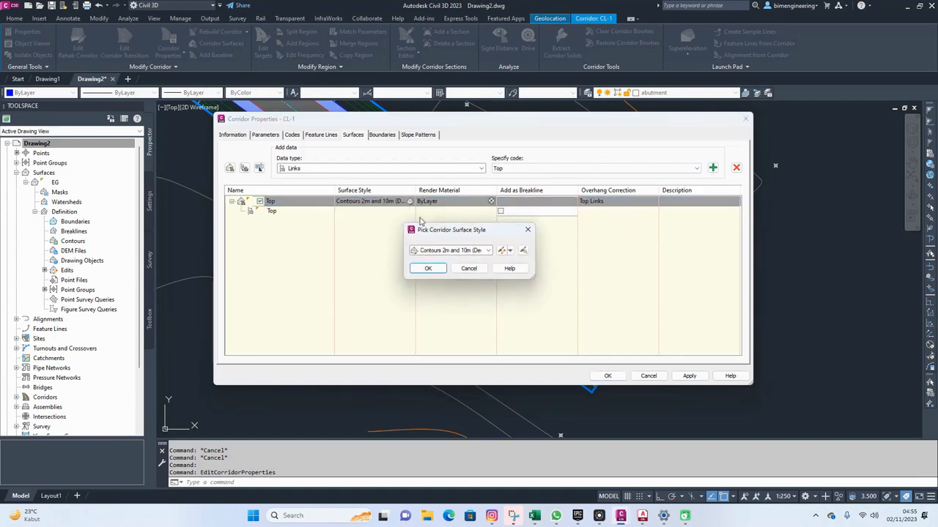
{"action": "left_click", "coordinate": [435, 251]}
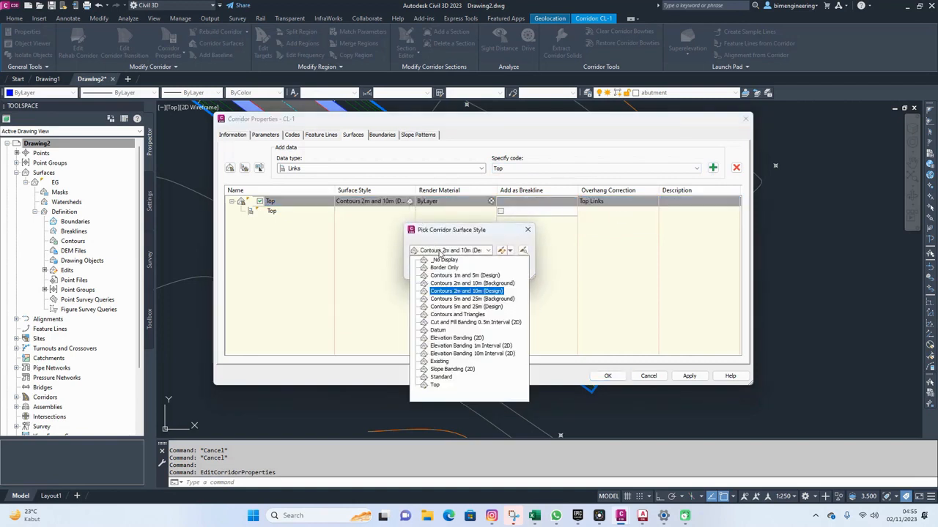
{"action": "left_click", "coordinate": [434, 385]}
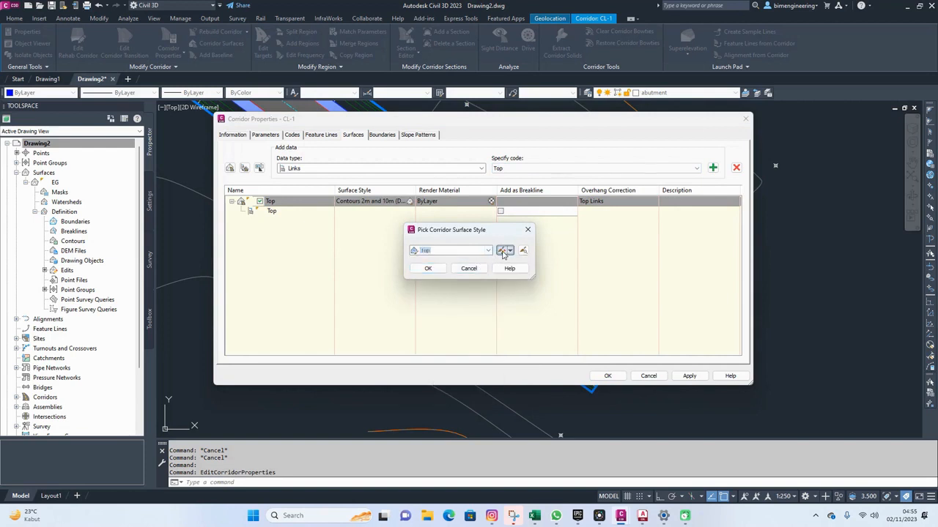
{"action": "left_click", "coordinate": [502, 250]}
{"action": "left_click", "coordinate": [414, 225]}
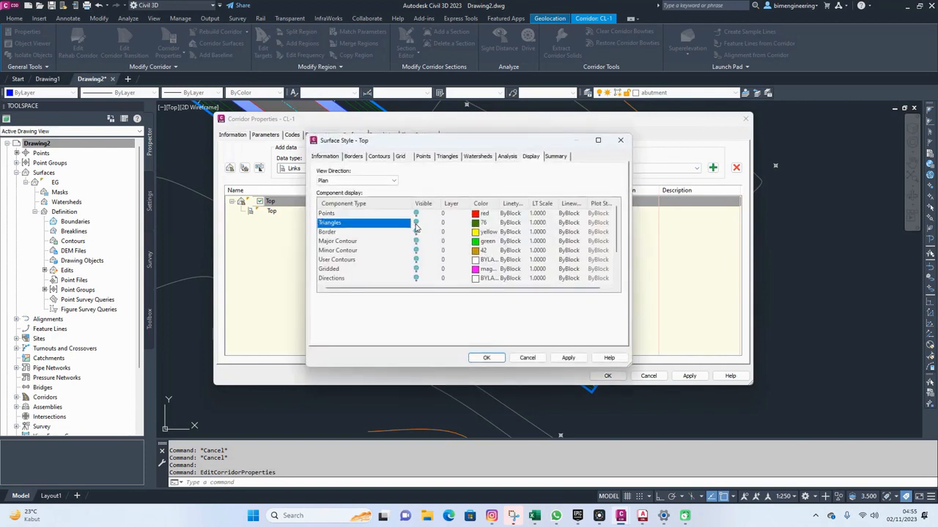
{"action": "left_click", "coordinate": [477, 223]}
{"action": "left_click", "coordinate": [453, 278]}
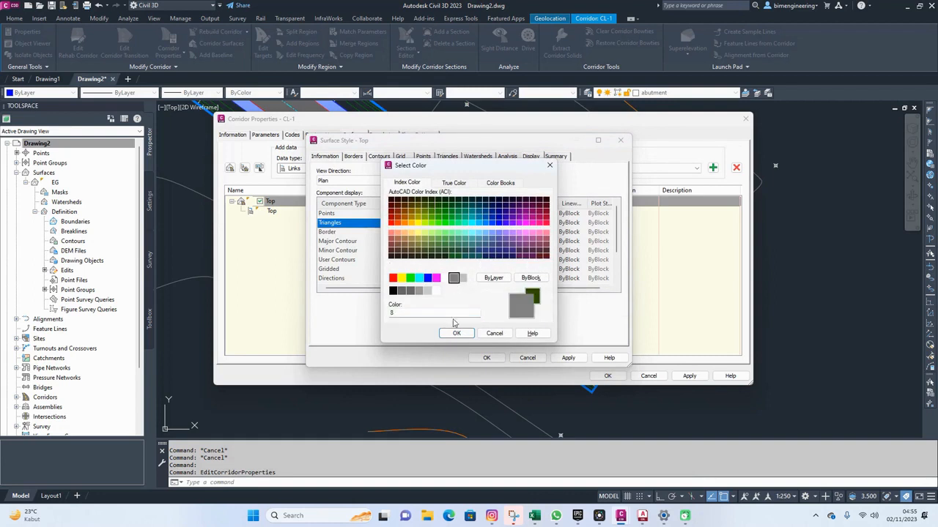
{"action": "left_click", "coordinate": [456, 334]}
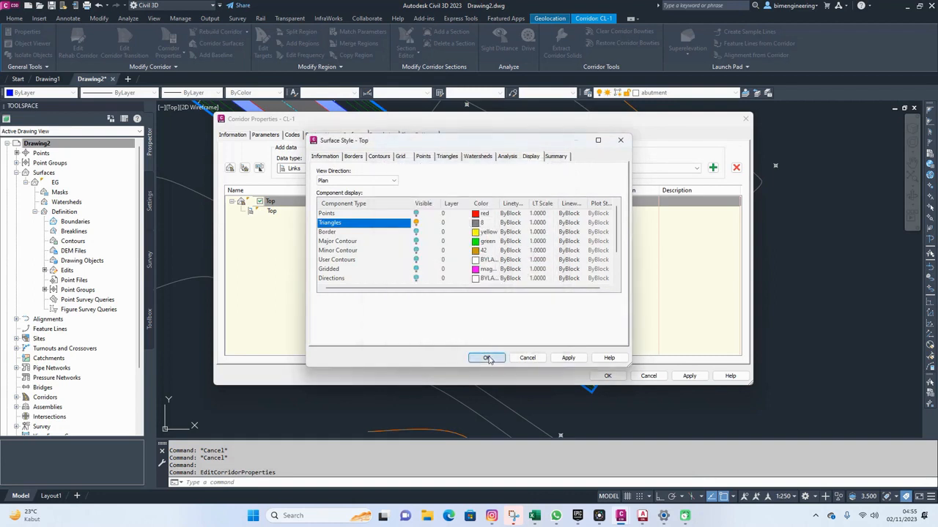
{"action": "left_click", "coordinate": [487, 359]}
{"action": "left_click", "coordinate": [429, 269]}
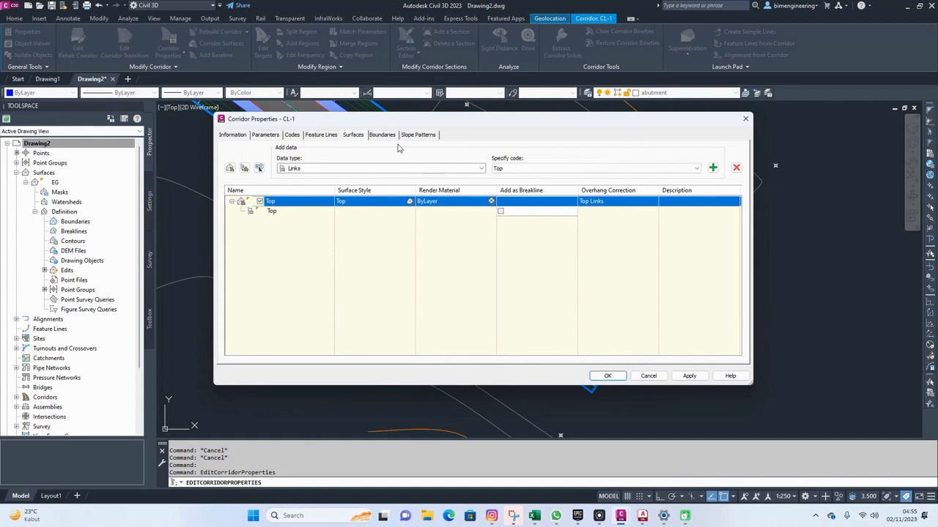
- Apply the Top surface, check its automatic boundary options without adding one, and accept the corridor properties
{"action": "left_click", "coordinate": [688, 376]}
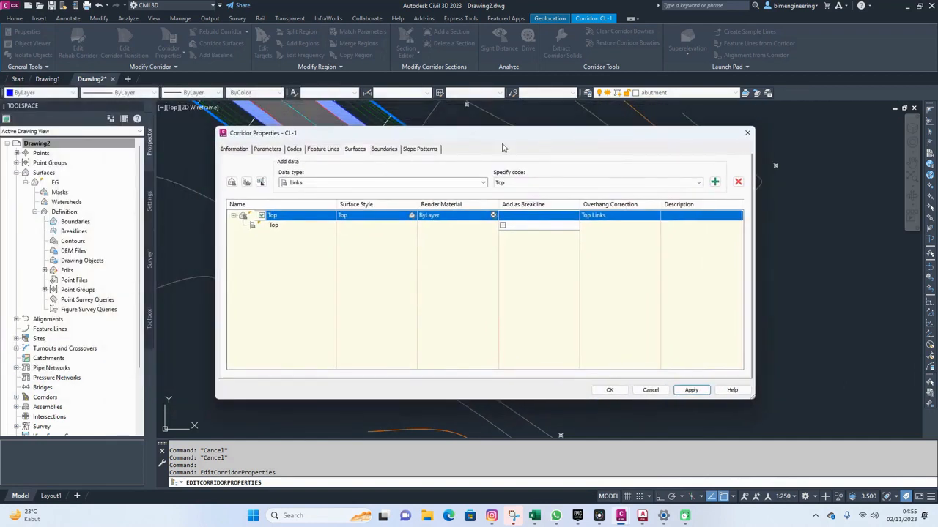
{"action": "left_click", "coordinate": [384, 150]}
{"action": "right_click", "coordinate": [268, 183]}
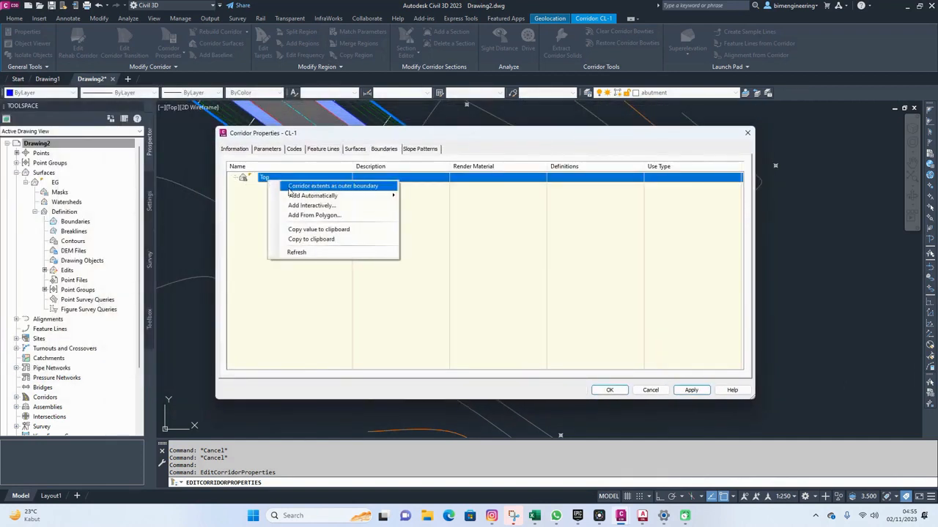
{"action": "mouse_move", "coordinate": [337, 196]}
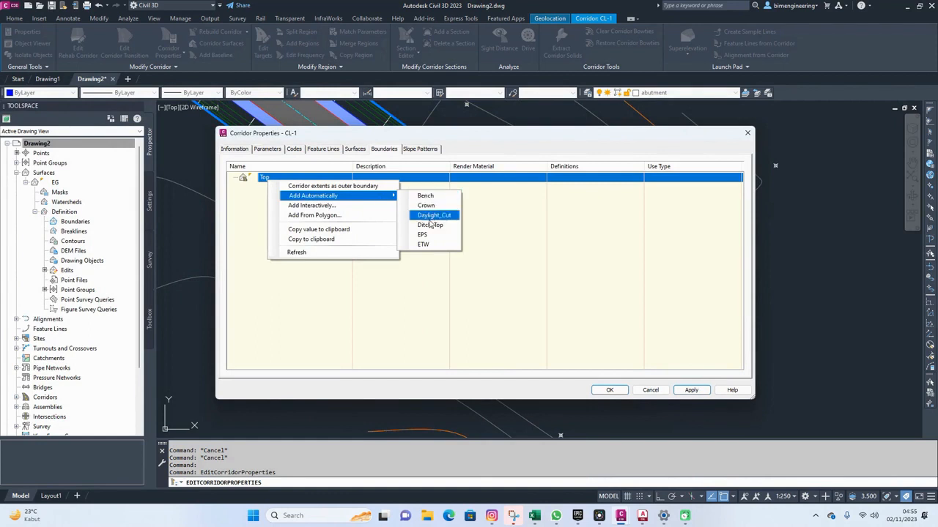
{"action": "left_click", "coordinate": [503, 259]}
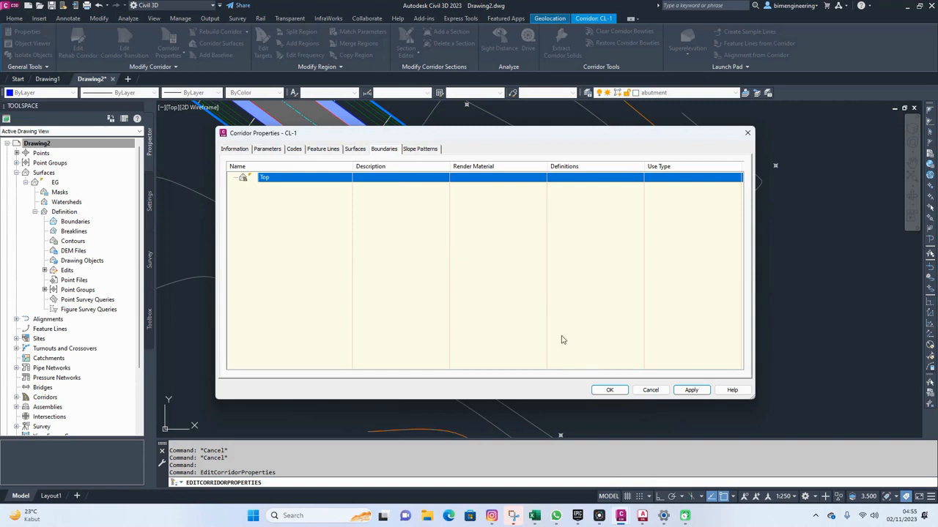
{"action": "left_click", "coordinate": [608, 390]}
- Start deleting lines from the Top surface, removing the first stray edges that span the inside of the corridor's curve
{"action": "scroll", "coordinate": [462, 183], "scroll_direction": "down", "scroll_amount": 4}
{"action": "scroll", "coordinate": [356, 184], "scroll_direction": "up", "scroll_amount": 5}
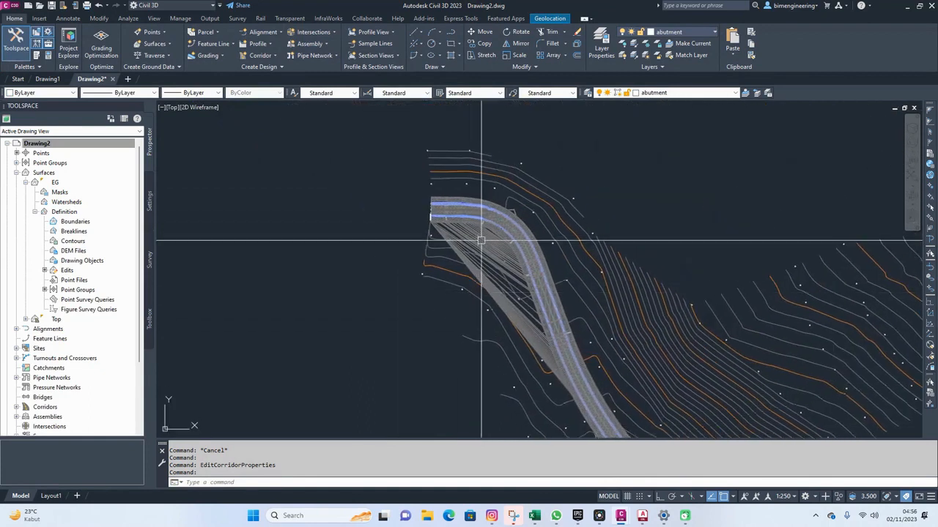
{"action": "scroll", "coordinate": [481, 241], "scroll_direction": "up", "scroll_amount": 5}
{"action": "key", "text": "Escape"}
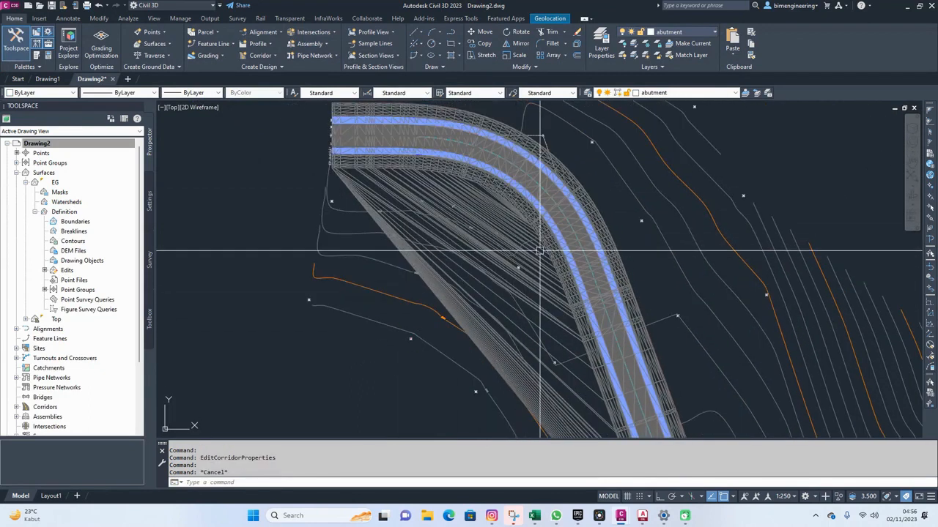
{"action": "scroll", "coordinate": [540, 251], "scroll_direction": "up", "scroll_amount": 5}
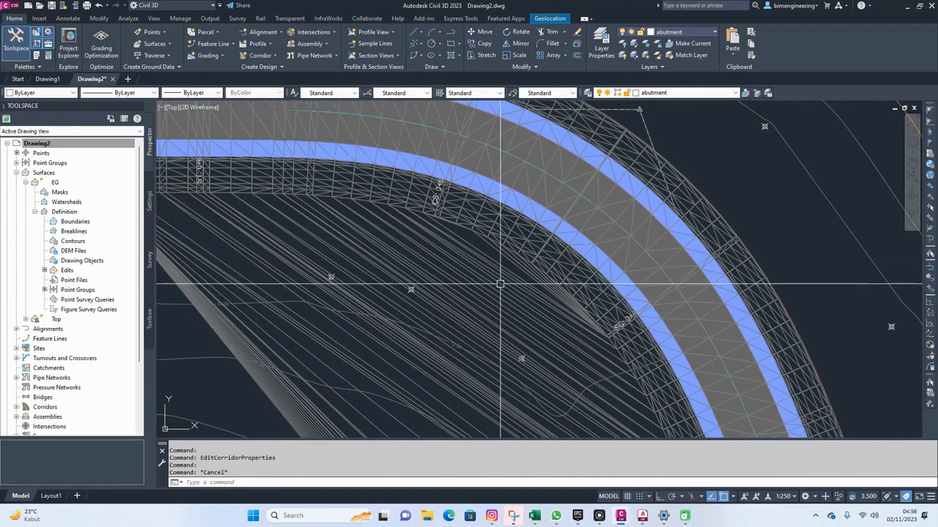
{"action": "scroll", "coordinate": [500, 284], "scroll_direction": "down", "scroll_amount": 5}
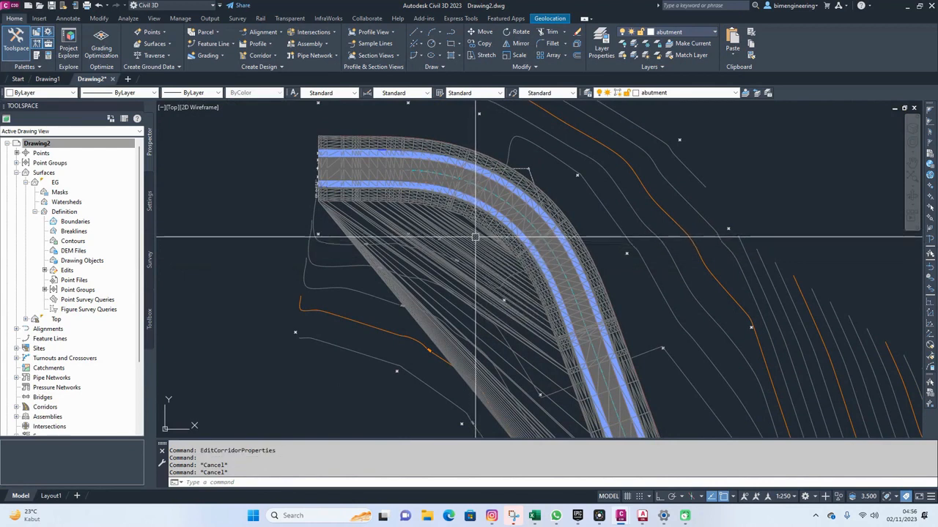
{"action": "left_click", "coordinate": [475, 237]}
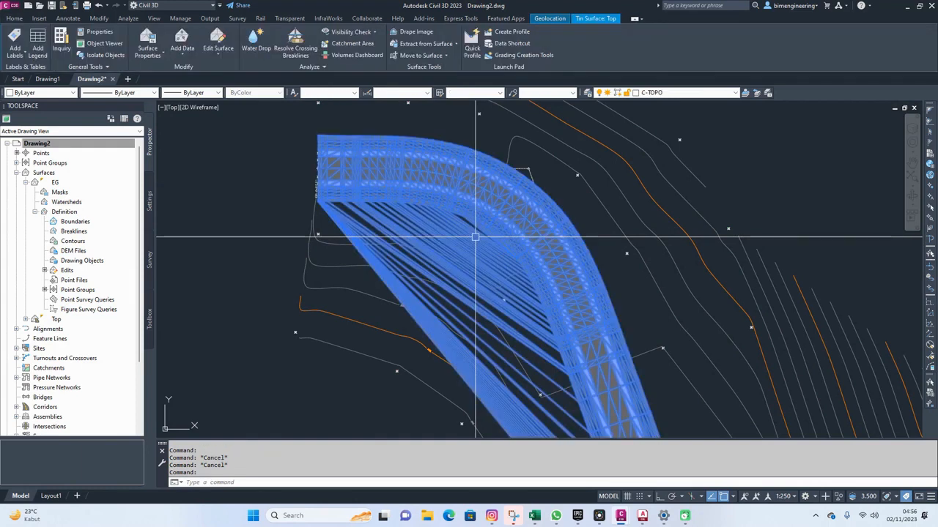
{"action": "left_click", "coordinate": [222, 57]}
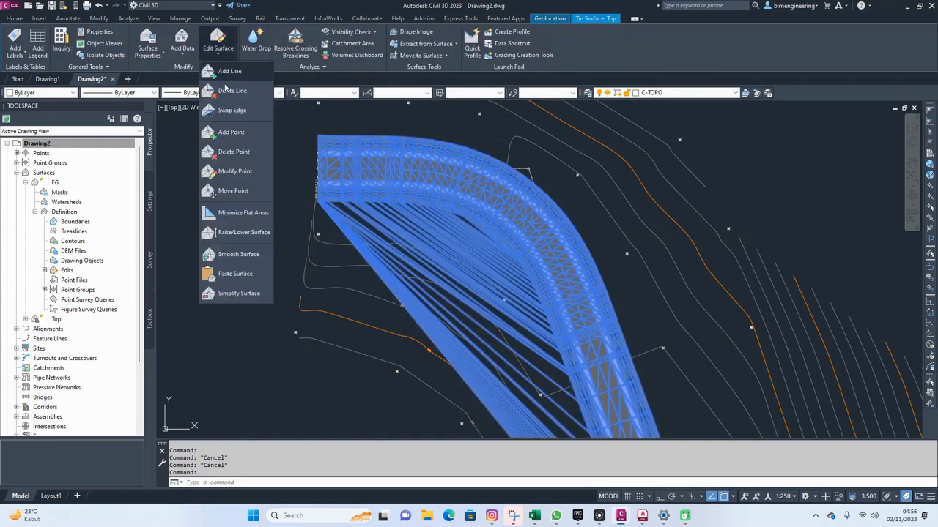
{"action": "left_click", "coordinate": [227, 90]}
{"action": "scroll", "coordinate": [469, 224], "scroll_direction": "up", "scroll_amount": 3}
{"action": "scroll", "coordinate": [469, 217], "scroll_direction": "up", "scroll_amount": 4}
{"action": "left_click", "coordinate": [498, 253]}
{"action": "left_click", "coordinate": [391, 337]}
{"action": "key", "text": "Return"}
{"action": "left_click", "coordinate": [469, 321]}
{"action": "left_click", "coordinate": [293, 391]}
{"action": "key", "text": "Return"}
- Delete the remaining long Top surface edges that cross the open ground and contours inside the curve
{"action": "middle_click_drag", "start_coordinate": [293, 390], "coordinate": [348, 303]}
{"action": "left_click", "coordinate": [404, 270]}
{"action": "left_click", "coordinate": [261, 381]}
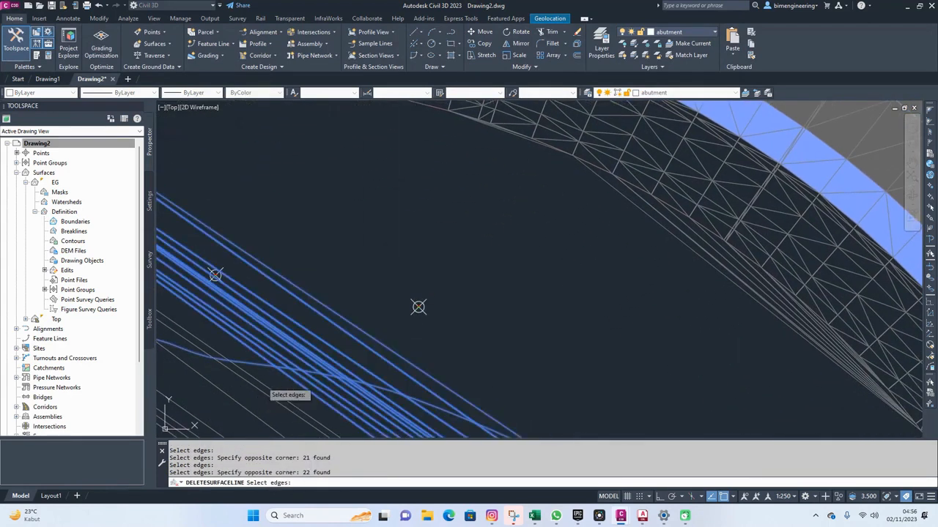
{"action": "key", "text": "Return"}
{"action": "scroll", "coordinate": [262, 381], "scroll_direction": "down", "scroll_amount": 2}
{"action": "middle_click_drag", "start_coordinate": [261, 381], "coordinate": [413, 234]}
{"action": "left_click", "coordinate": [422, 224]}
{"action": "left_click", "coordinate": [465, 252]}
{"action": "left_click", "coordinate": [310, 325]}
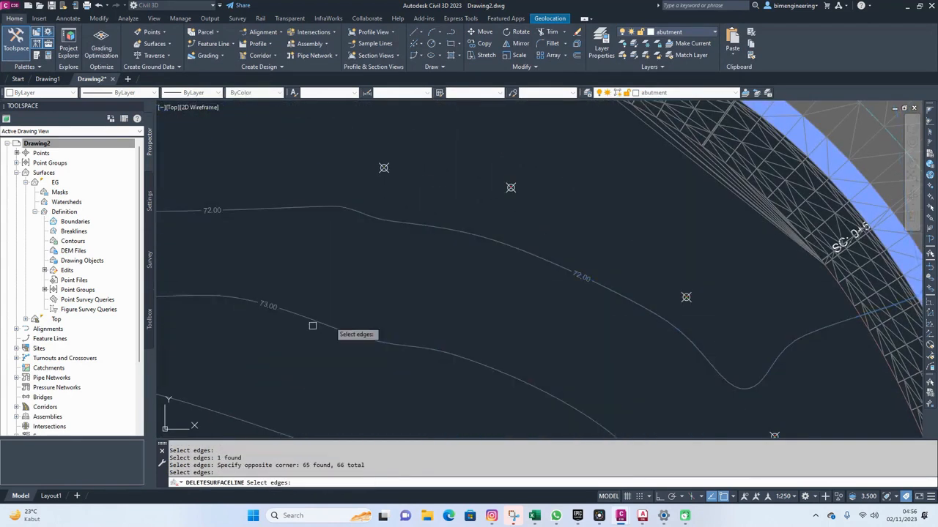
- Delete the narrow leftover Top surface edges along the inner daylight line of the curve near the SC label
{"action": "scroll", "coordinate": [519, 285], "scroll_direction": "up", "scroll_amount": 4}
{"action": "scroll", "coordinate": [618, 274], "scroll_direction": "up", "scroll_amount": 3}
{"action": "left_click", "coordinate": [617, 268]}
{"action": "left_click", "coordinate": [488, 310]}
{"action": "scroll", "coordinate": [568, 377], "scroll_direction": "up", "scroll_amount": 4}
{"action": "left_click", "coordinate": [612, 330]}
{"action": "left_click", "coordinate": [512, 356]}
{"action": "scroll", "coordinate": [540, 300], "scroll_direction": "down", "scroll_amount": 8}
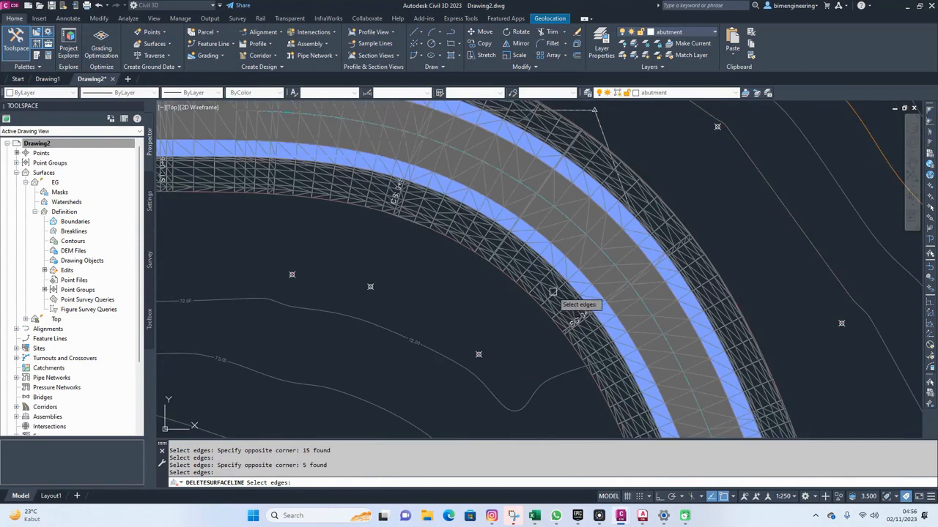
- Examine the Top surface along the rest of the corridor for stray edges, and end the line deletion
{"action": "middle_click_drag", "start_coordinate": [617, 417], "coordinate": [506, 190]}
{"action": "middle_click_drag", "start_coordinate": [579, 366], "coordinate": [480, 223]}
{"action": "scroll", "coordinate": [449, 240], "scroll_direction": "up", "scroll_amount": 5}
{"action": "scroll", "coordinate": [449, 241], "scroll_direction": "down", "scroll_amount": 5}
{"action": "middle_click_drag", "start_coordinate": [540, 290], "coordinate": [367, 207]}
{"action": "middle_click_drag", "start_coordinate": [569, 306], "coordinate": [384, 158]}
{"action": "middle_click_drag", "start_coordinate": [597, 303], "coordinate": [450, 184]}
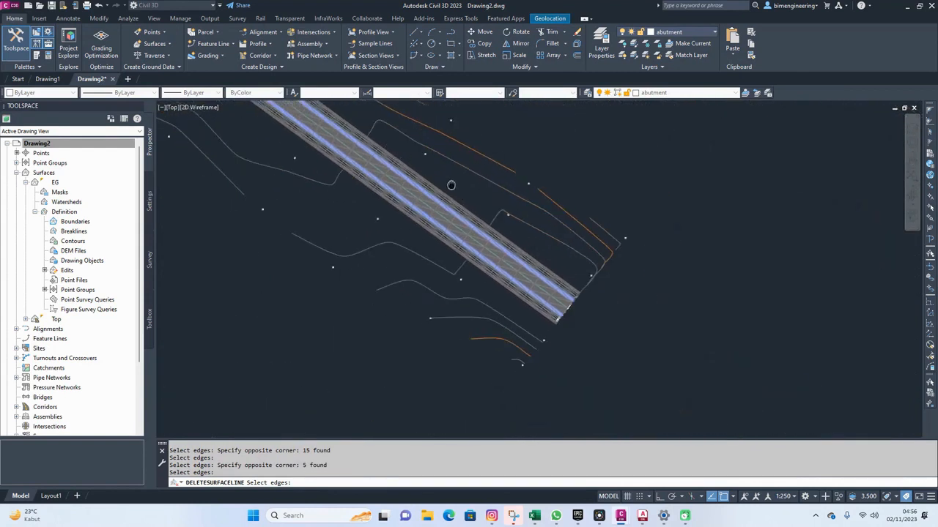
{"action": "scroll", "coordinate": [567, 295], "scroll_direction": "up", "scroll_amount": 7}
{"action": "middle_click_drag", "start_coordinate": [382, 230], "coordinate": [544, 293]}
{"action": "key", "text": "Escape"}
{"action": "key", "text": "Escape"}
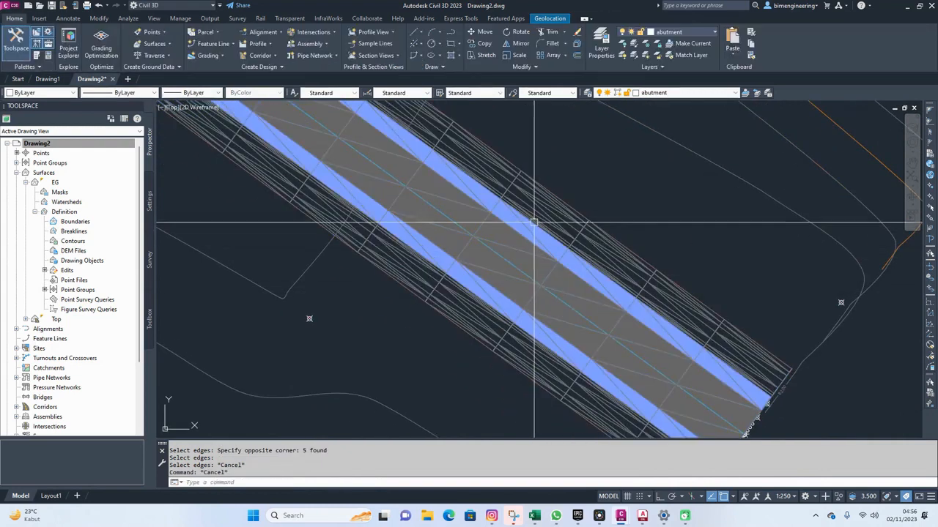
- Set the Top surface's style to _No Display
{"action": "left_click", "coordinate": [534, 211]}
{"action": "right_click", "coordinate": [536, 211]}
{"action": "left_click", "coordinate": [573, 320]}
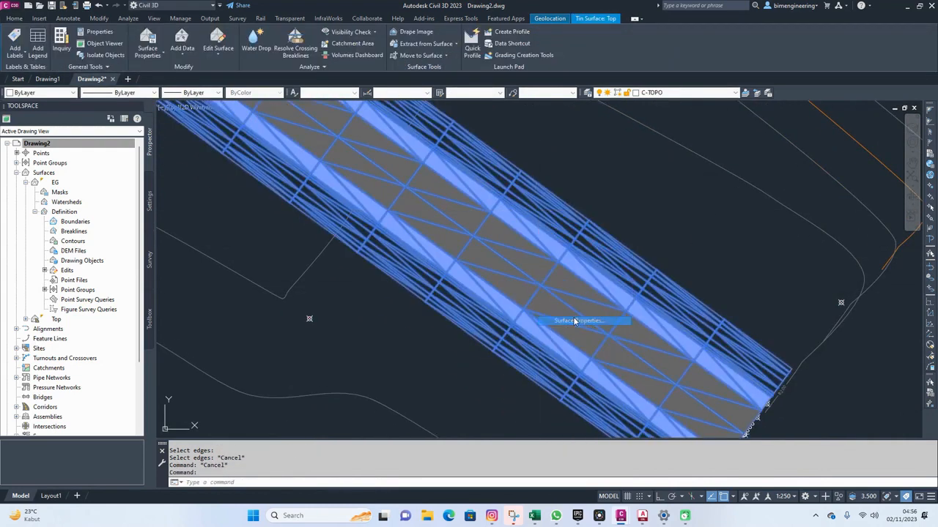
{"action": "left_click", "coordinate": [389, 256]}
{"action": "left_click", "coordinate": [408, 290]}
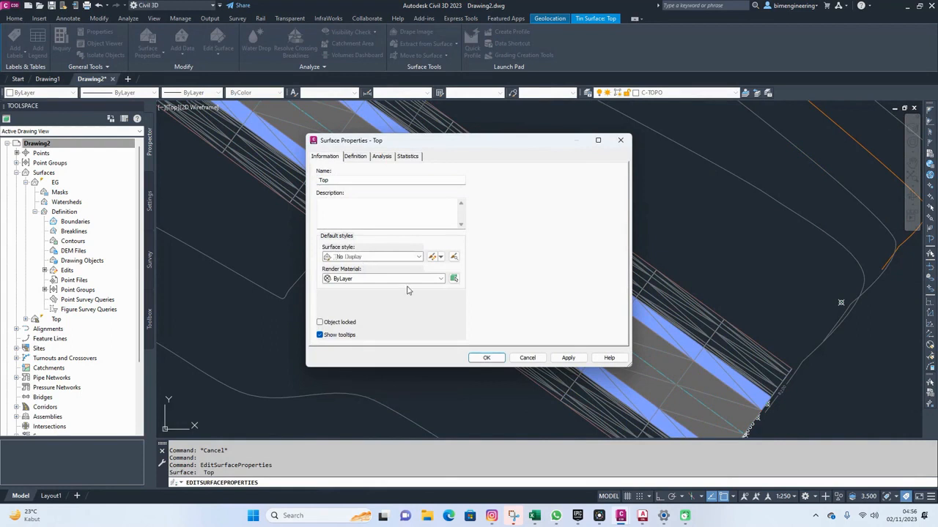
{"action": "left_click", "coordinate": [568, 358]}
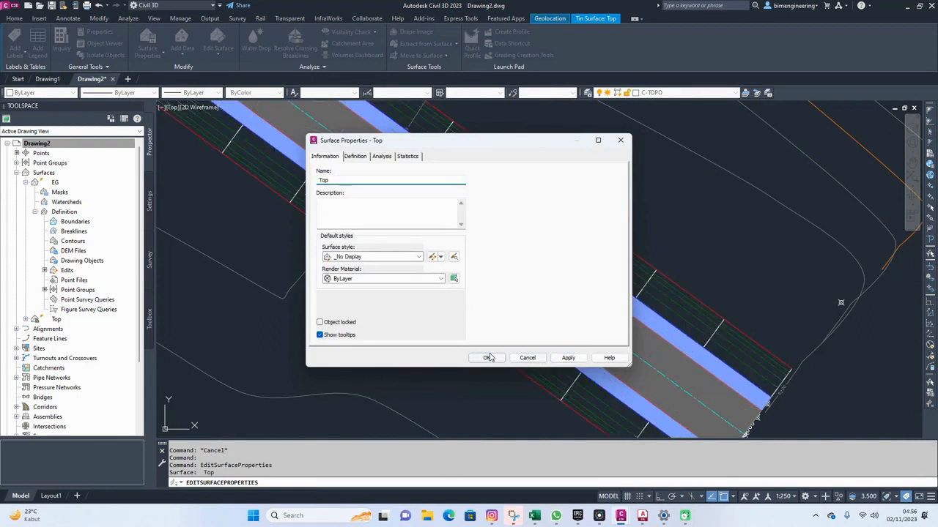
{"action": "left_click", "coordinate": [488, 358]}
- Add a second corridor surface named Datum in the CL-1 corridor properties
{"action": "left_click", "coordinate": [557, 220]}
{"action": "right_click", "coordinate": [557, 223]}
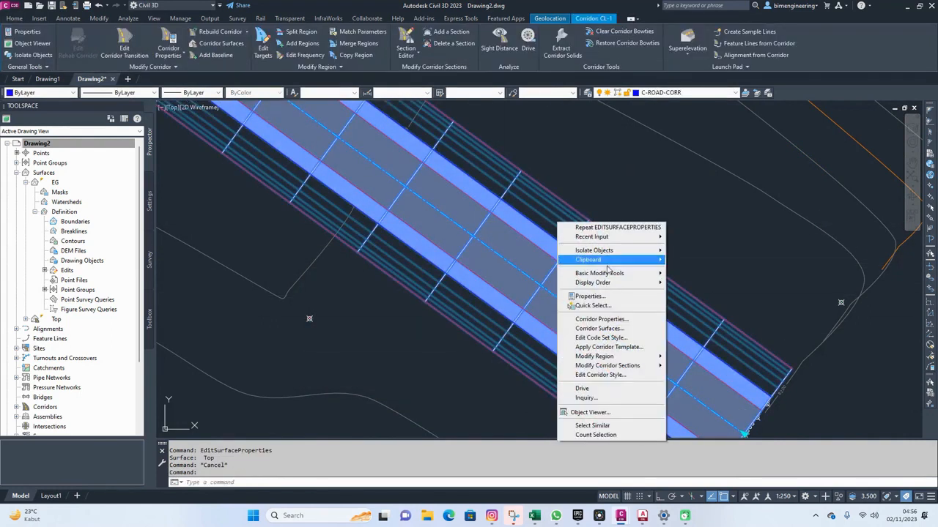
{"action": "left_click", "coordinate": [602, 319]}
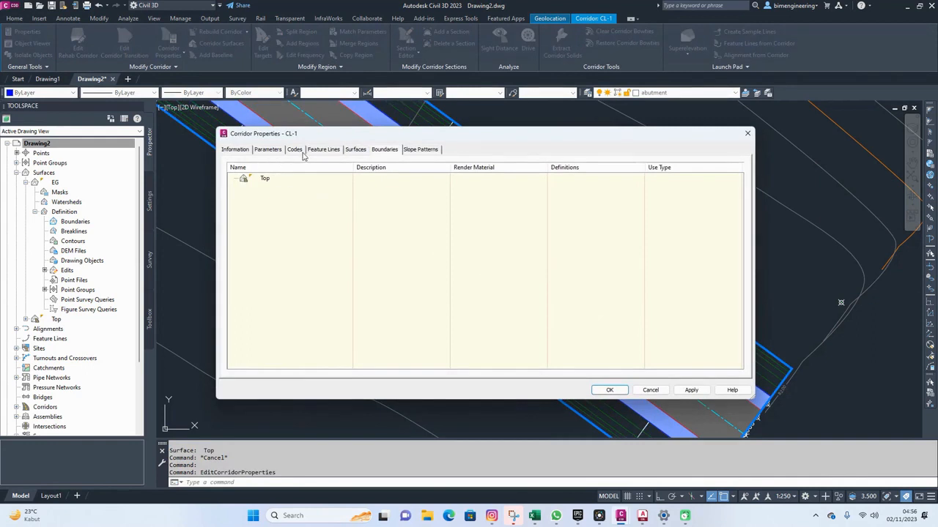
{"action": "left_click", "coordinate": [349, 150]}
{"action": "left_click", "coordinate": [233, 182]}
{"action": "left_click", "coordinate": [318, 227]}
{"action": "type", "text": "dat"}
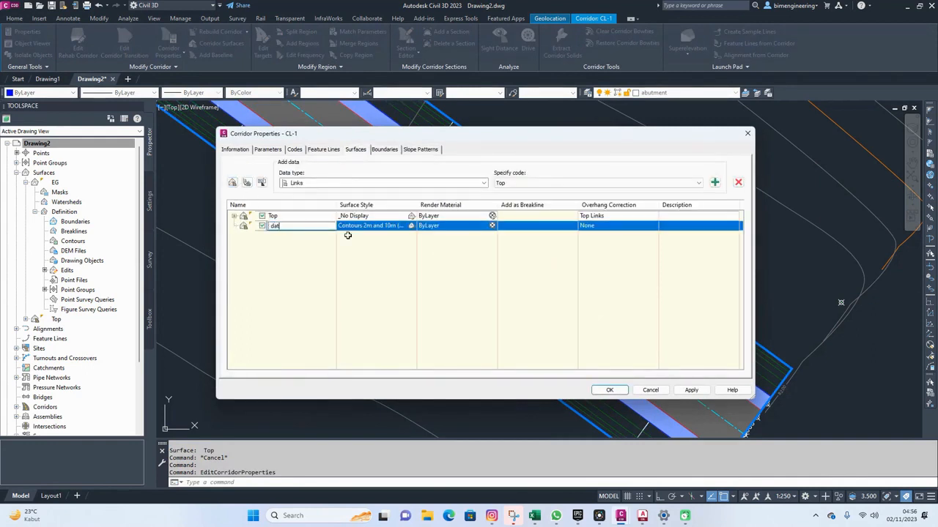
{"action": "type", "text": "um"}
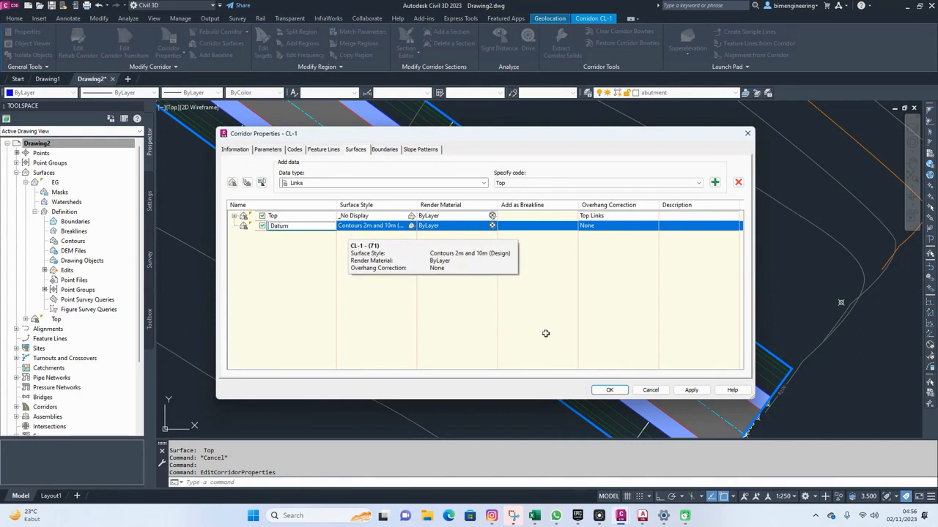
{"action": "key", "text": "Return"}
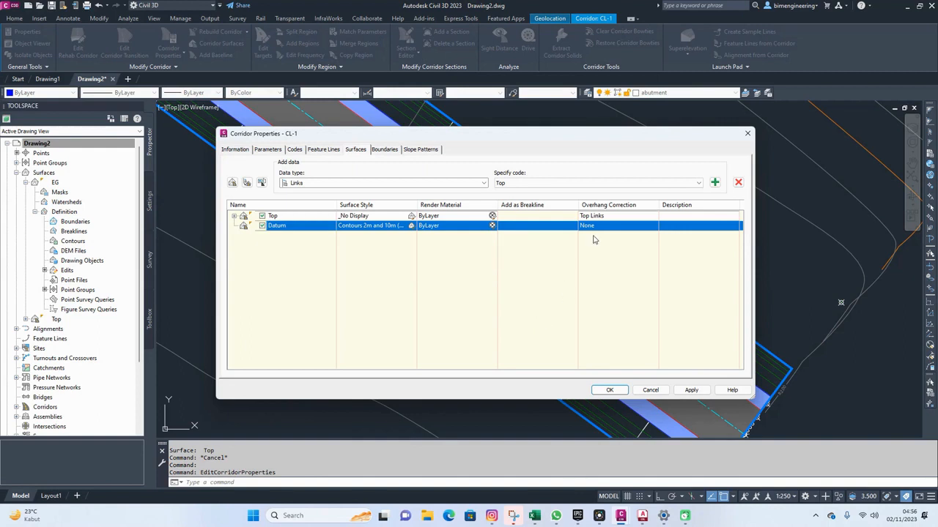
- Add the Datum link code to the Datum surface and set its overhang correction to Bottom Links
{"action": "left_click", "coordinate": [622, 185]}
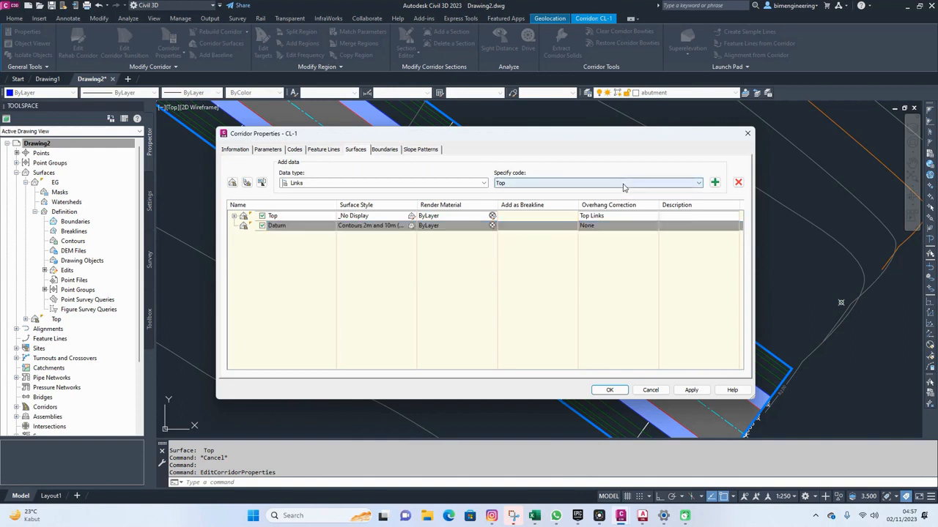
{"action": "left_click", "coordinate": [671, 204]}
{"action": "left_click", "coordinate": [714, 183]}
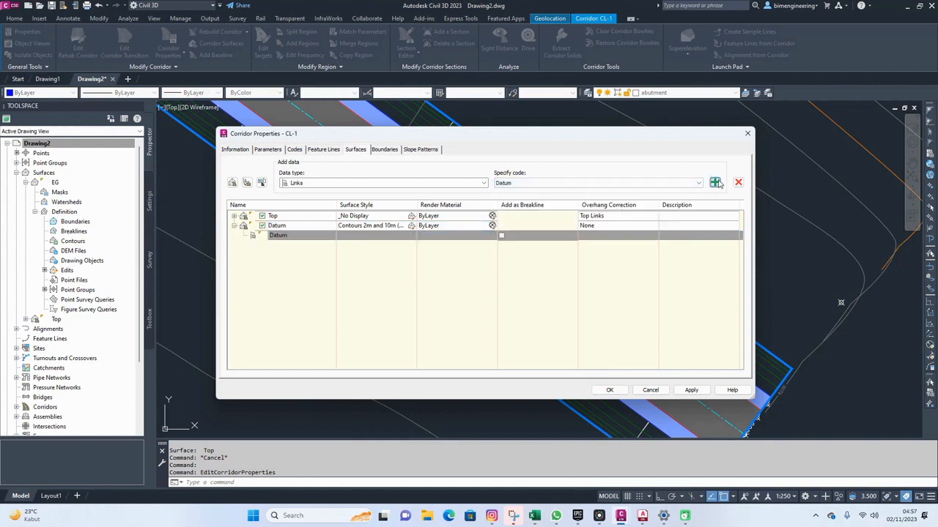
{"action": "left_click", "coordinate": [627, 226]}
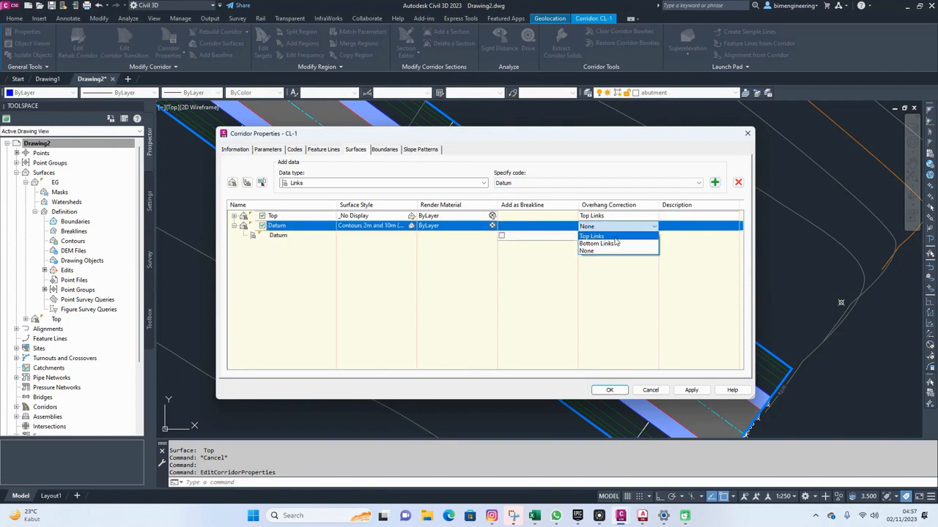
{"action": "left_click", "coordinate": [616, 244]}
{"action": "left_click", "coordinate": [691, 390]}
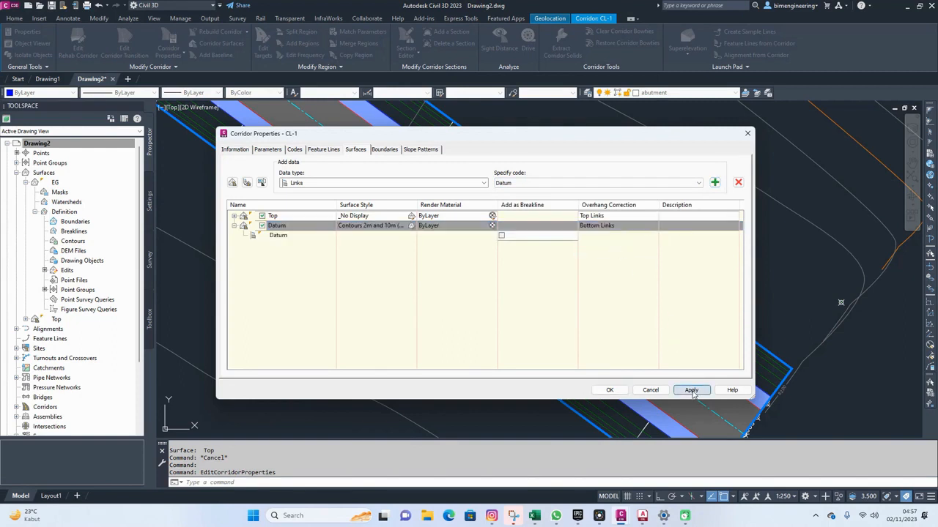
- Assign the Datum style to the Datum surface, review the style's component display, and apply the corridor properties
{"action": "left_click", "coordinate": [386, 227]}
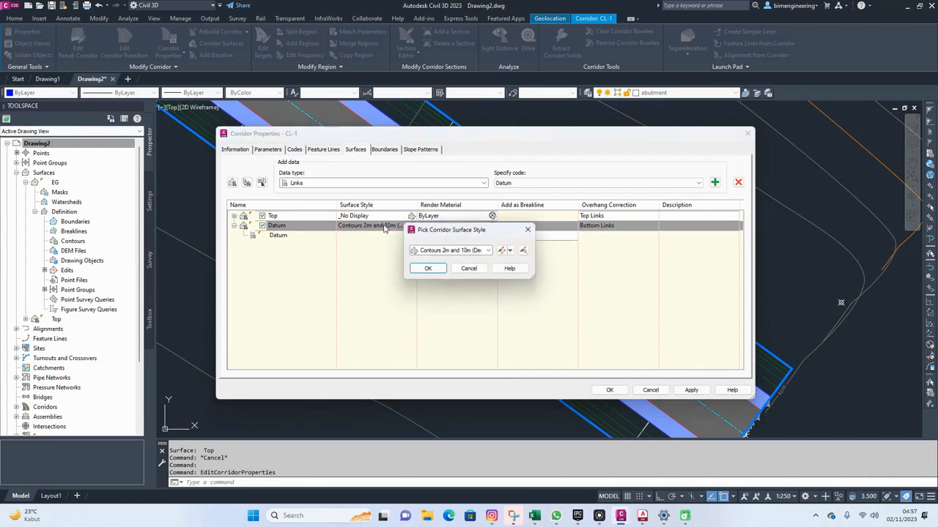
{"action": "left_click", "coordinate": [447, 250]}
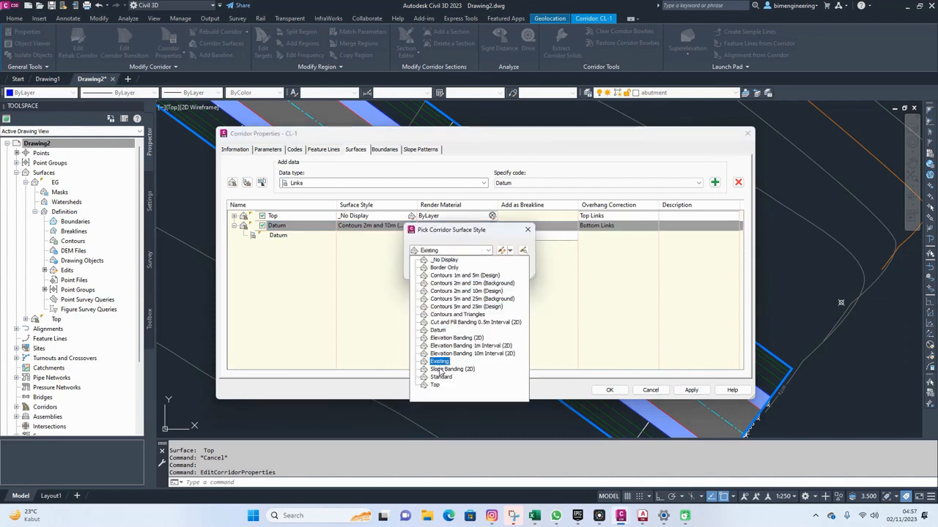
{"action": "left_click", "coordinate": [438, 331]}
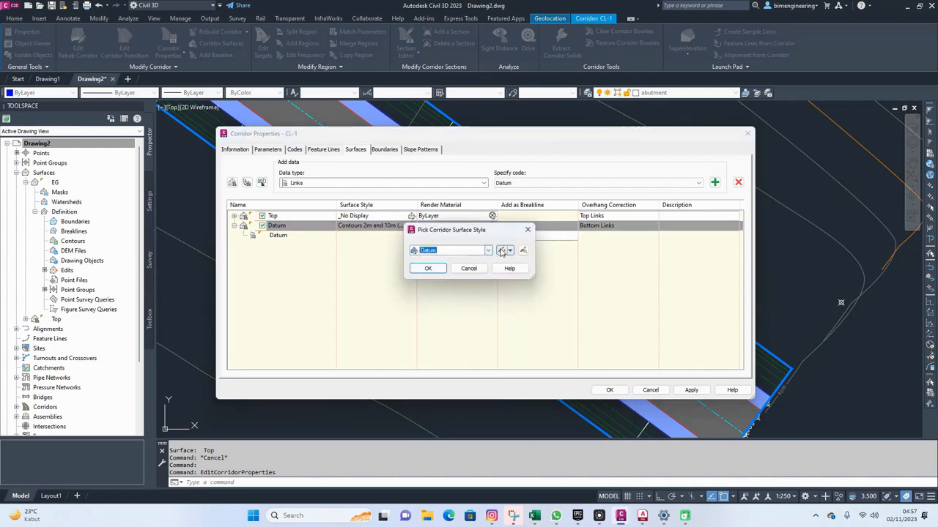
{"action": "left_click", "coordinate": [501, 251]}
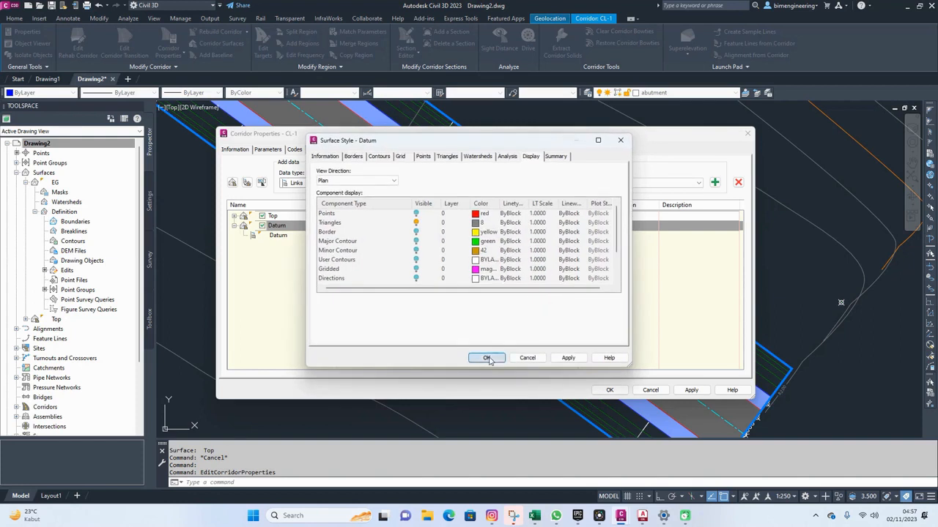
{"action": "left_click", "coordinate": [488, 358]}
{"action": "left_click", "coordinate": [428, 269]}
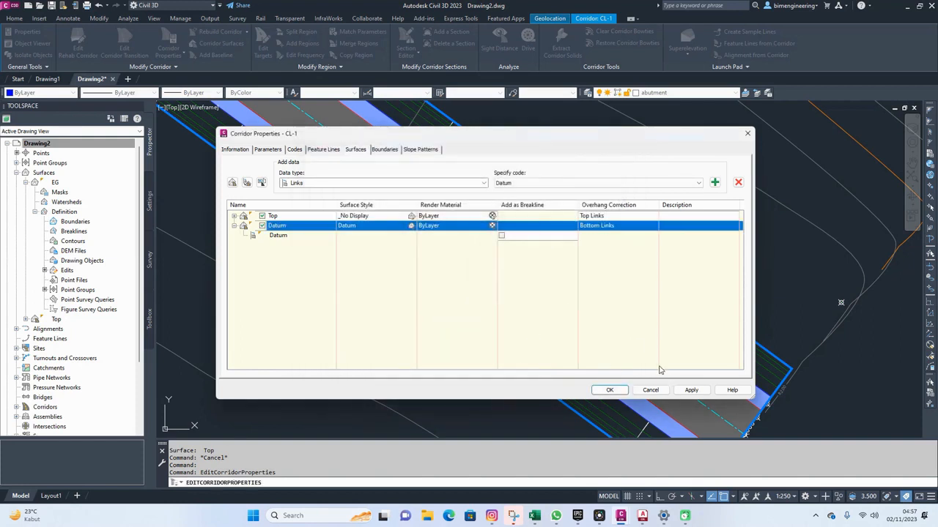
{"action": "left_click", "coordinate": [688, 391]}
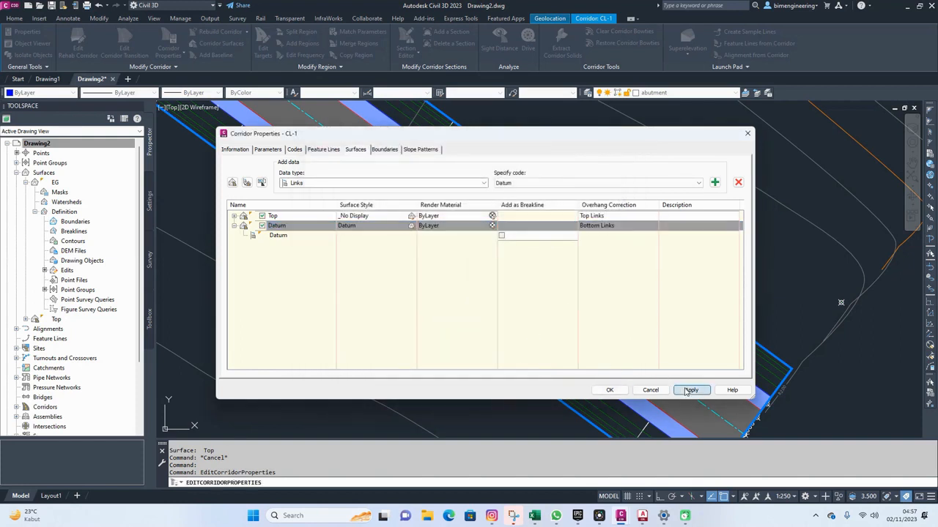
{"action": "left_click", "coordinate": [610, 390]}
- Start Delete Line on the Datum surface and delete a first group of stray edges inside the upper curve
{"action": "scroll", "coordinate": [608, 345], "scroll_direction": "down", "scroll_amount": 3}
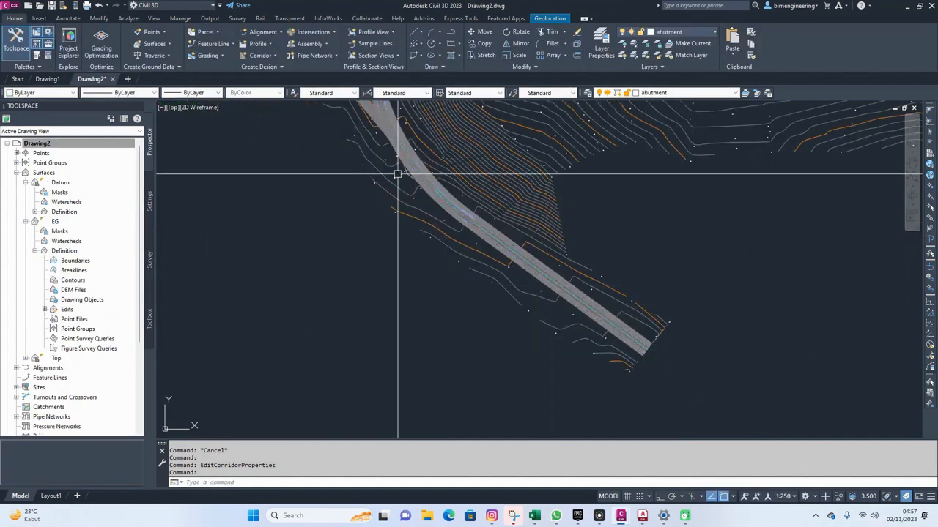
{"action": "scroll", "coordinate": [523, 256], "scroll_direction": "up", "scroll_amount": 3}
{"action": "key", "text": "Escape"}
{"action": "key", "text": "Escape"}
{"action": "scroll", "coordinate": [495, 198], "scroll_direction": "up", "scroll_amount": 2}
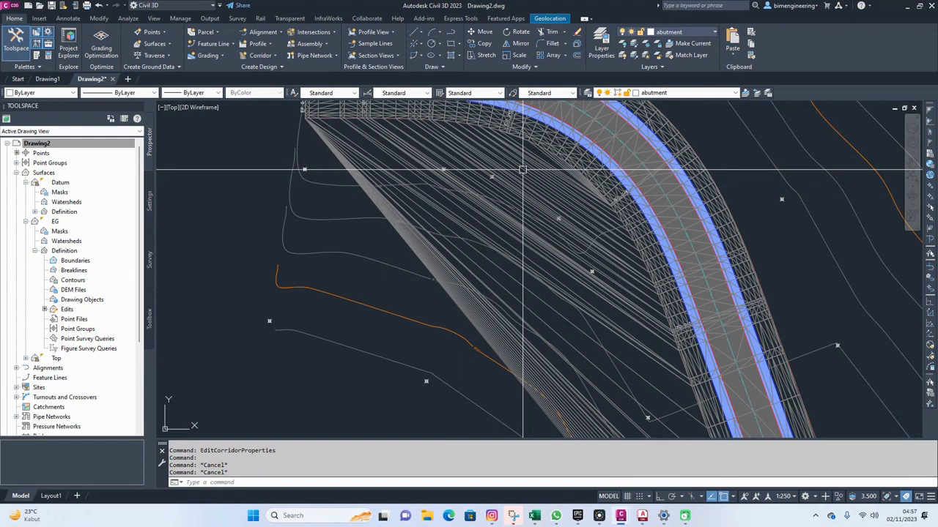
{"action": "left_click", "coordinate": [523, 170]}
{"action": "left_click", "coordinate": [218, 55]}
{"action": "left_click", "coordinate": [220, 91]}
{"action": "scroll", "coordinate": [556, 171], "scroll_direction": "up", "scroll_amount": 3}
{"action": "scroll", "coordinate": [557, 172], "scroll_direction": "up", "scroll_amount": 3}
{"action": "left_click", "coordinate": [549, 169]}
{"action": "left_click", "coordinate": [472, 271]}
- Delete the narrow Datum edges near the SC label and the remaining long edges crossing the contours inside the curve
{"action": "scroll", "coordinate": [680, 279], "scroll_direction": "up", "scroll_amount": 3}
{"action": "left_click", "coordinate": [716, 352]}
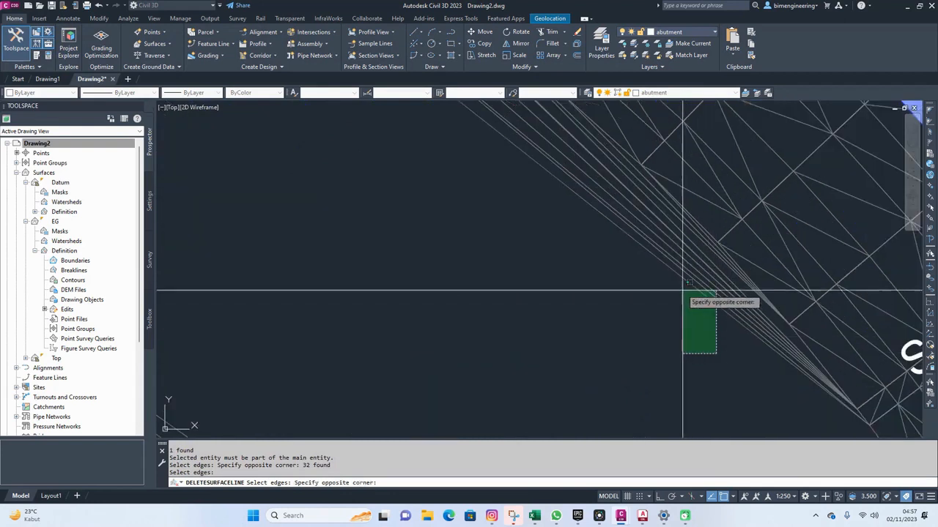
{"action": "left_click", "coordinate": [674, 249]}
{"action": "scroll", "coordinate": [625, 278], "scroll_direction": "down", "scroll_amount": 3}
{"action": "middle_click_drag", "start_coordinate": [542, 303], "coordinate": [635, 188]}
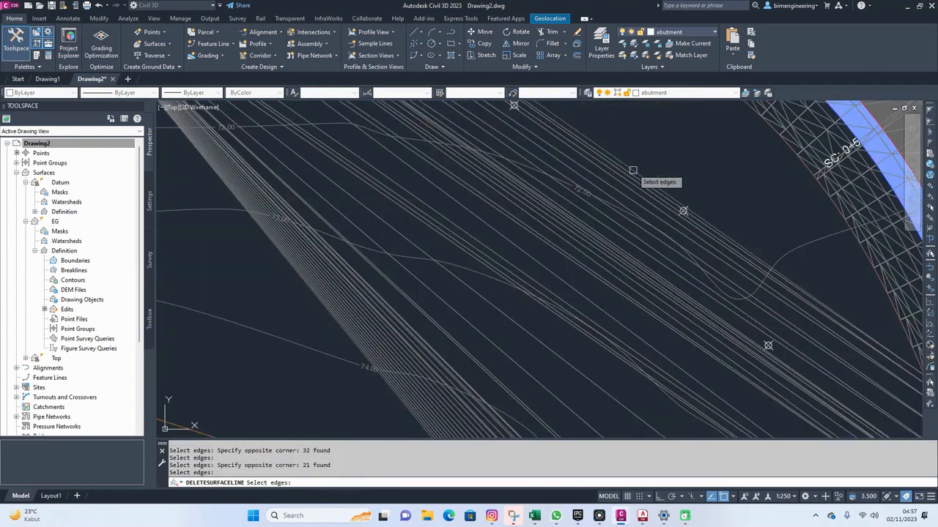
{"action": "left_click", "coordinate": [633, 173]}
{"action": "left_click", "coordinate": [642, 145]}
{"action": "left_click", "coordinate": [323, 337]}
{"action": "key", "text": "Return"}
- Examine the Datum surface along the rest of the corridor for stray edges, and end the line deletion
{"action": "scroll", "coordinate": [381, 295], "scroll_direction": "down", "scroll_amount": 6}
{"action": "scroll", "coordinate": [381, 295], "scroll_direction": "down", "scroll_amount": 4}
{"action": "middle_click_drag", "start_coordinate": [403, 319], "coordinate": [429, 189]}
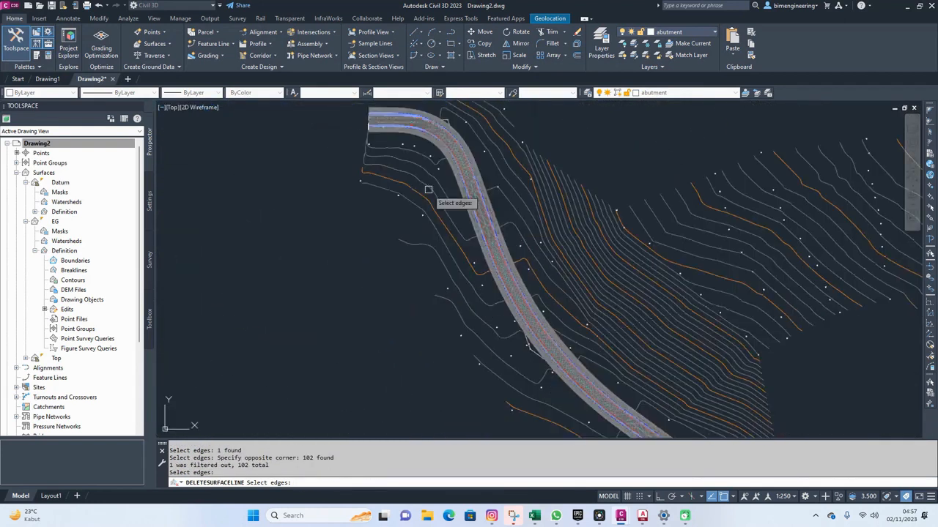
{"action": "middle_click_drag", "start_coordinate": [530, 318], "coordinate": [404, 184]}
{"action": "scroll", "coordinate": [615, 343], "scroll_direction": "down", "scroll_amount": 2}
{"action": "middle_click_drag", "start_coordinate": [617, 345], "coordinate": [593, 323]}
{"action": "middle_click_drag", "start_coordinate": [474, 181], "coordinate": [573, 339]}
{"action": "key", "text": "Return"}
- Set the Datum surface's style to _No Display
{"action": "left_click", "coordinate": [496, 263]}
{"action": "scroll", "coordinate": [498, 262], "scroll_direction": "up", "scroll_amount": 8}
{"action": "key", "text": "Escape"}
{"action": "left_click", "coordinate": [477, 195]}
{"action": "right_click", "coordinate": [489, 197]}
{"action": "left_click", "coordinate": [532, 309]}
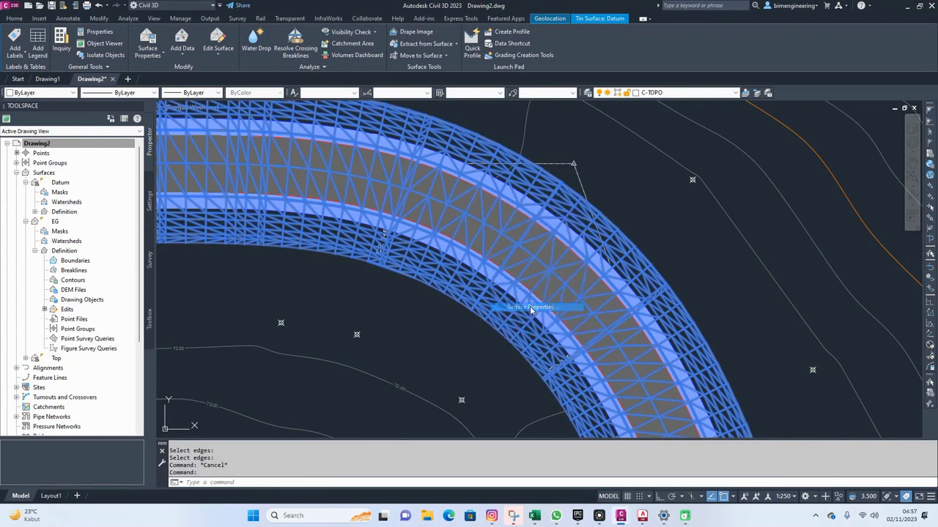
{"action": "left_click", "coordinate": [369, 257]}
{"action": "left_click", "coordinate": [359, 266]}
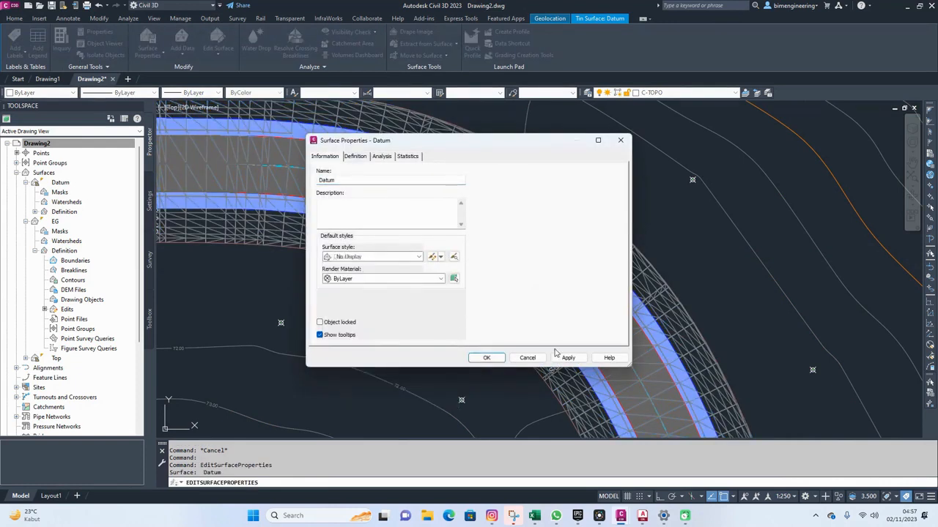
{"action": "left_click", "coordinate": [567, 358]}
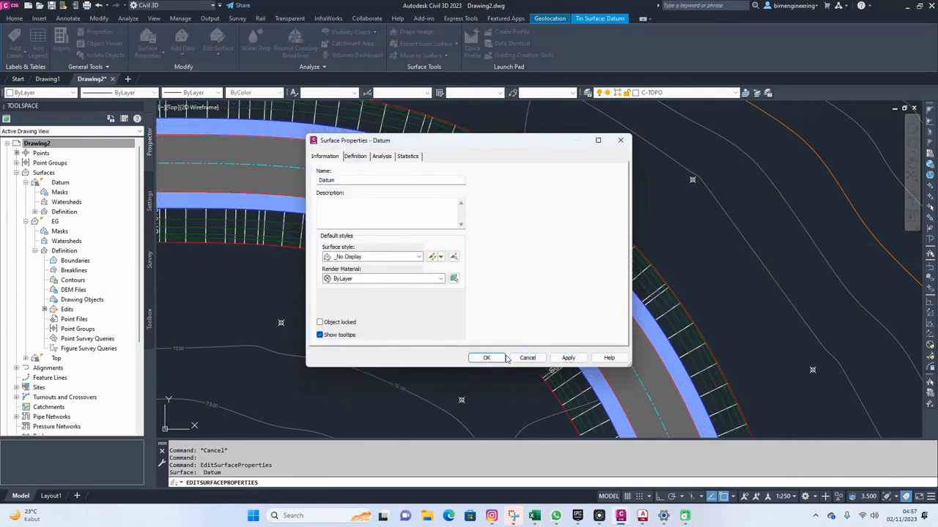
{"action": "left_click", "coordinate": [497, 358]}
{"action": "key", "text": "Escape"}
- Open the CL-1 corridor's properties at its general information and object style
{"action": "scroll", "coordinate": [558, 205], "scroll_direction": "down", "scroll_amount": 2}
{"action": "middle_click_drag", "start_coordinate": [456, 192], "coordinate": [605, 240]}
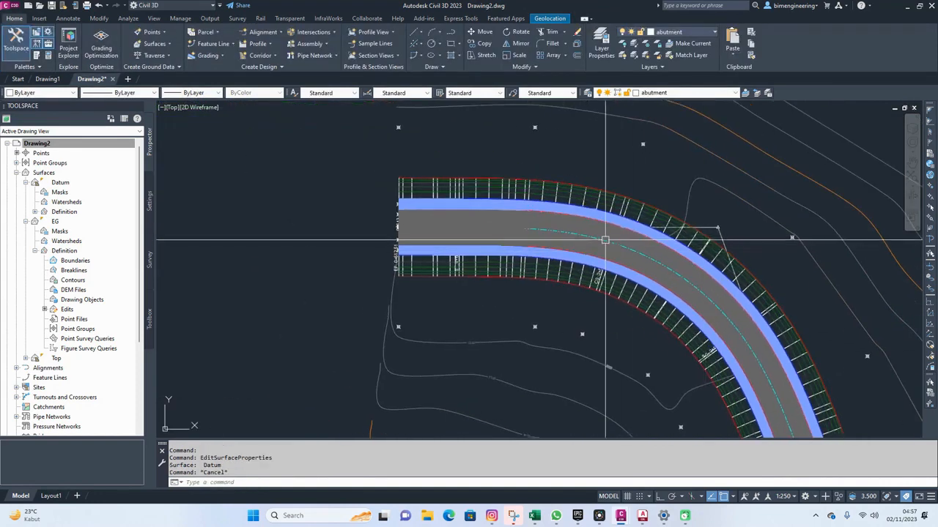
{"action": "scroll", "coordinate": [605, 239], "scroll_direction": "up", "scroll_amount": 2}
{"action": "left_click", "coordinate": [560, 180]}
{"action": "right_click", "coordinate": [560, 179]}
{"action": "left_click", "coordinate": [611, 285]}
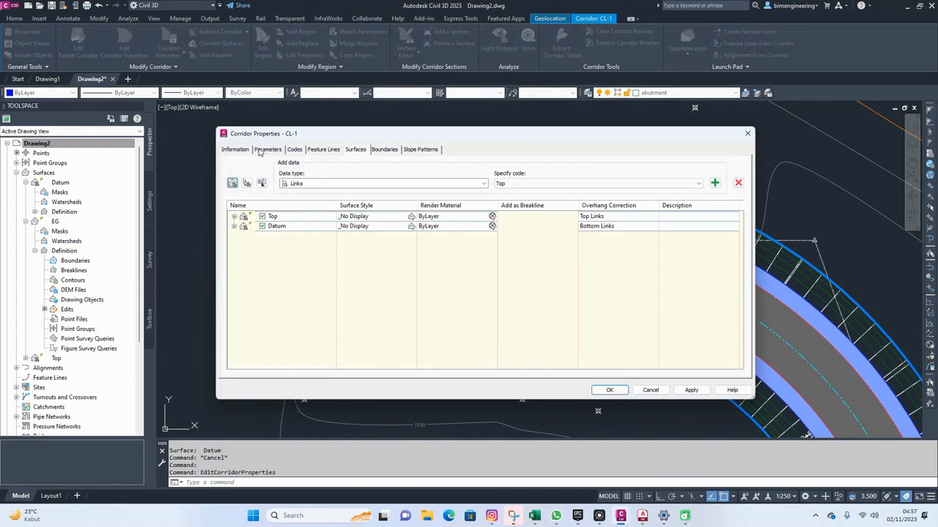
{"action": "left_click", "coordinate": [267, 149]}
{"action": "left_click", "coordinate": [235, 149]}
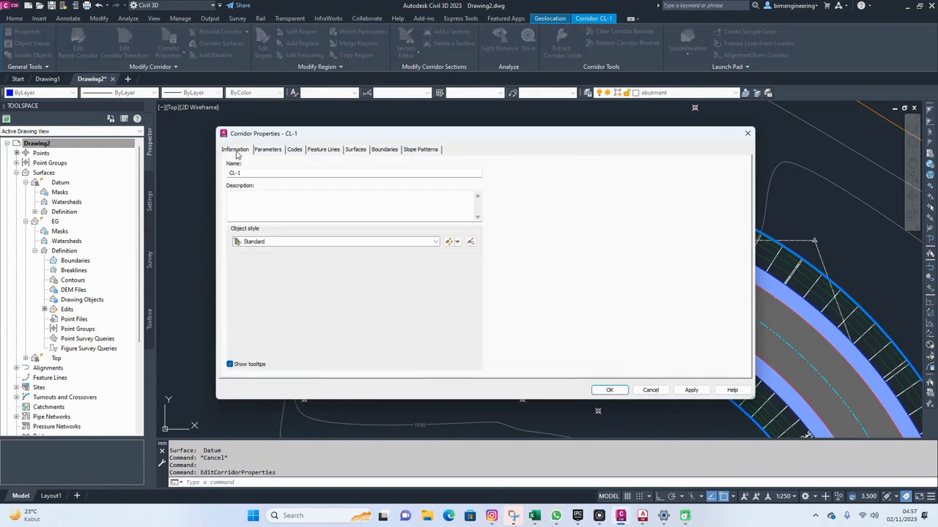
- Try the Basic object style on the CL-1 corridor
{"action": "left_click", "coordinate": [364, 244]}
{"action": "left_click", "coordinate": [262, 251]}
{"action": "left_click", "coordinate": [690, 391]}
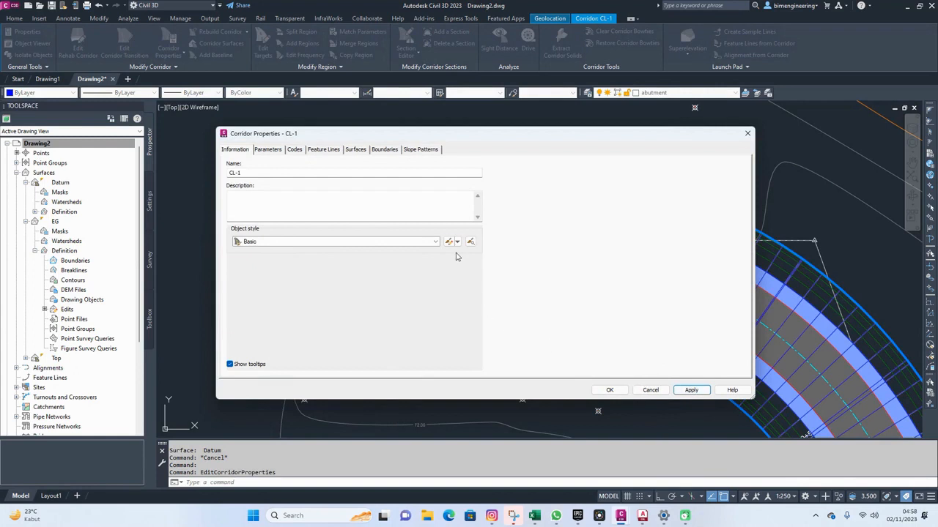
- Set the CL-1 corridor's object style back to Standard and open that style for editing
{"action": "left_click", "coordinate": [427, 245]}
{"action": "left_click", "coordinate": [264, 259]}
{"action": "left_click", "coordinate": [449, 242]}
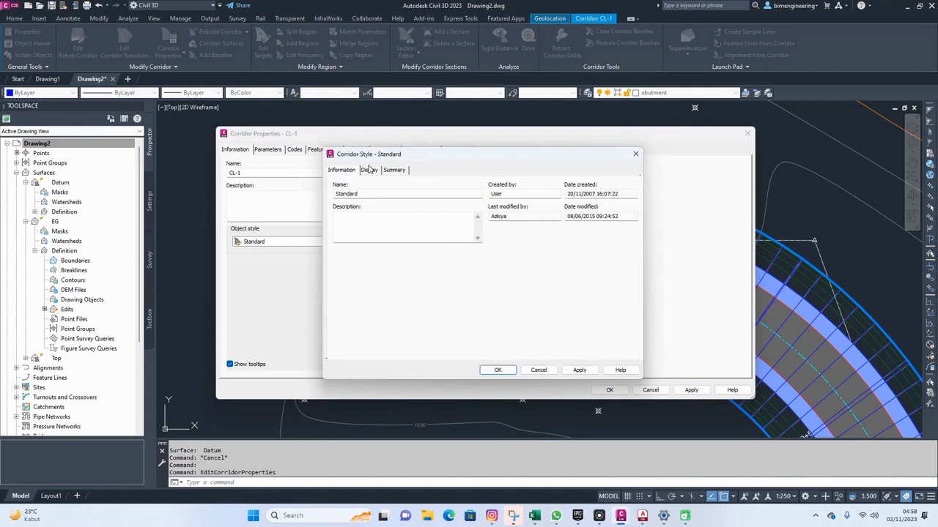